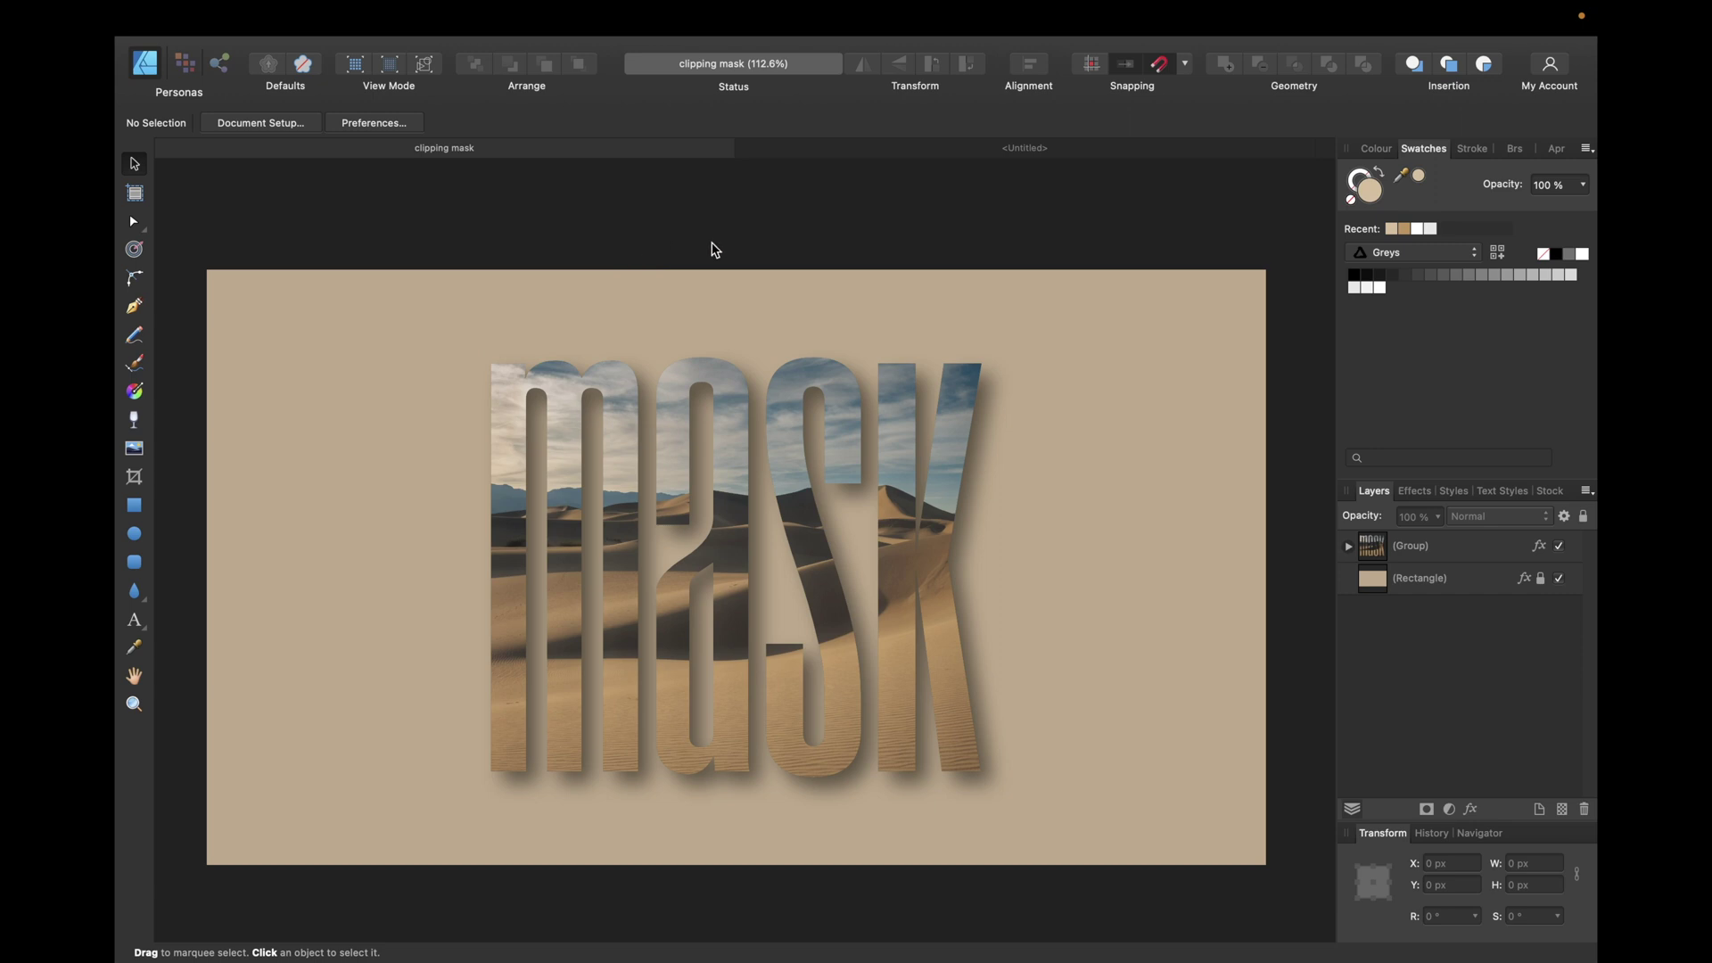
# Step: In the 'clipping mask' example, expand the group's first letter curve and select its nested desert photo
pyautogui.click(873, 155)
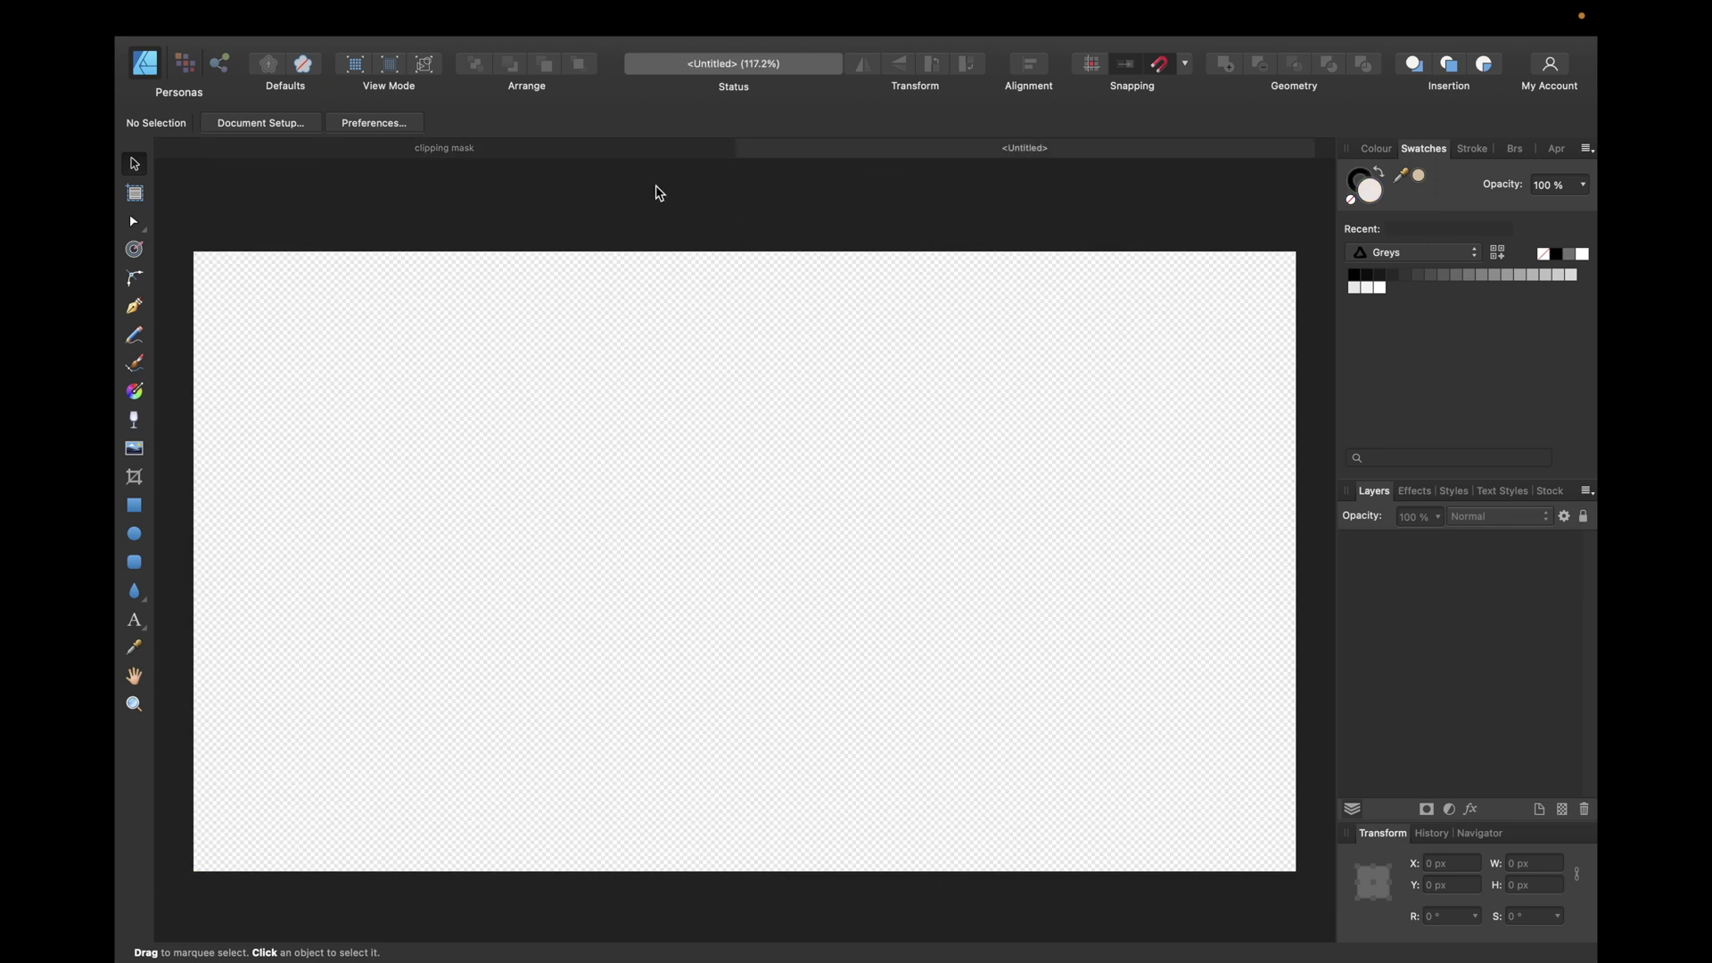
pyautogui.click(577, 155)
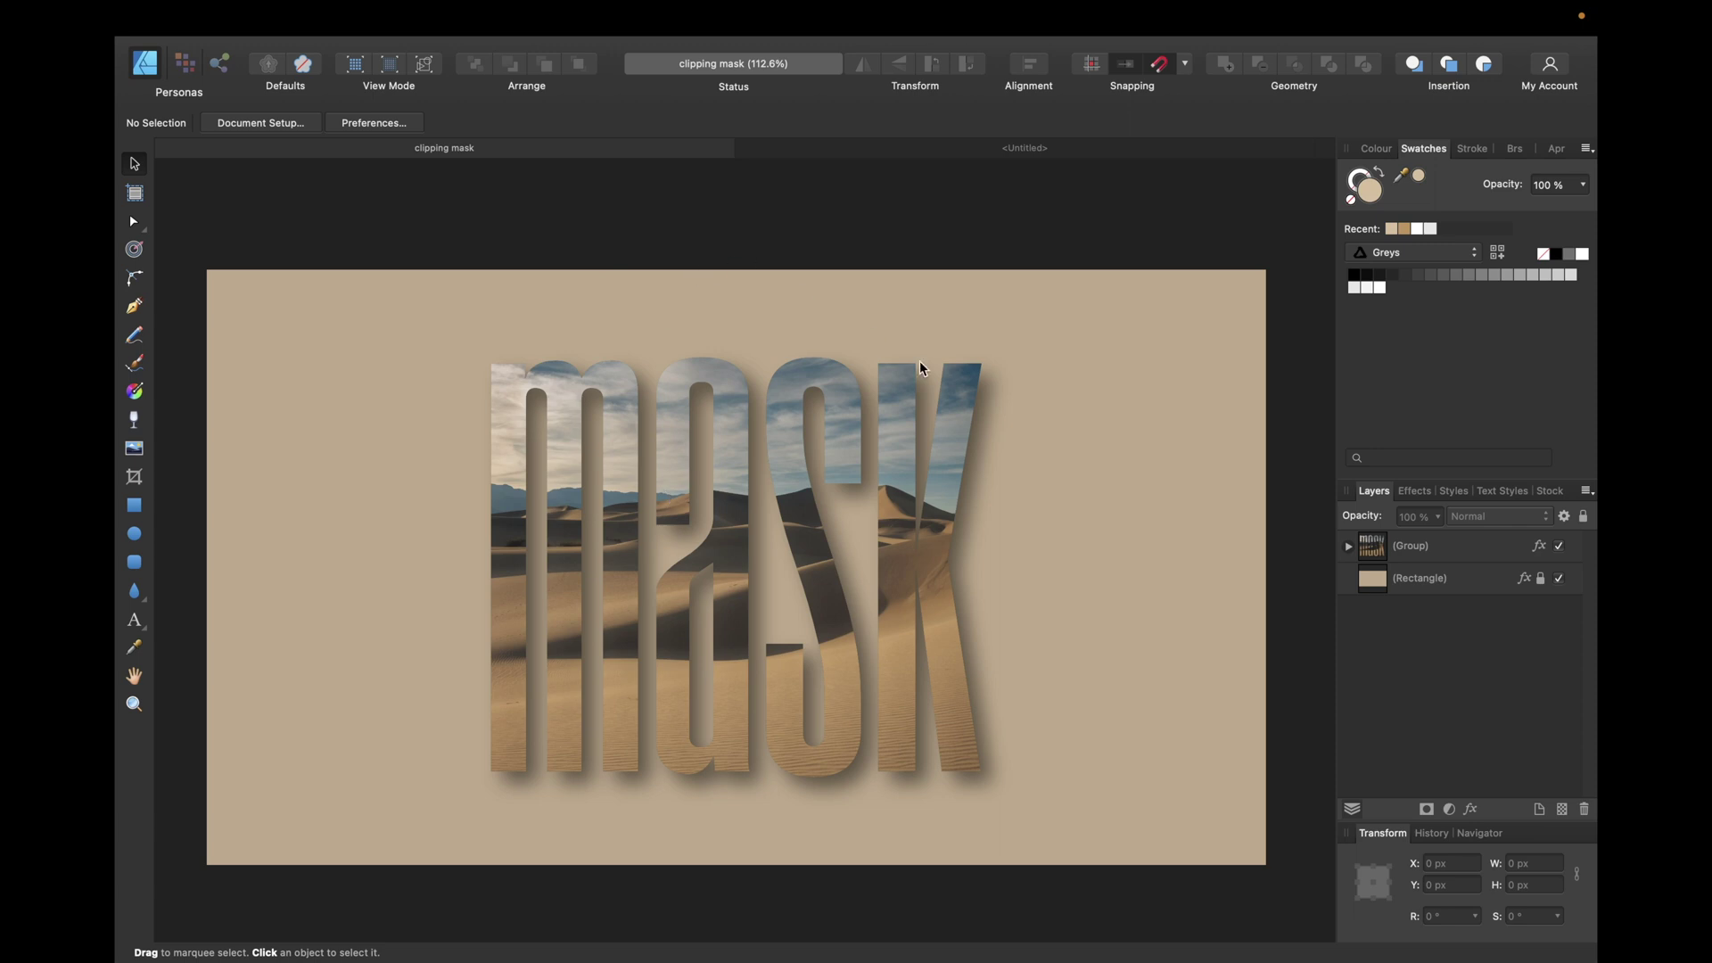
pyautogui.click(1349, 546)
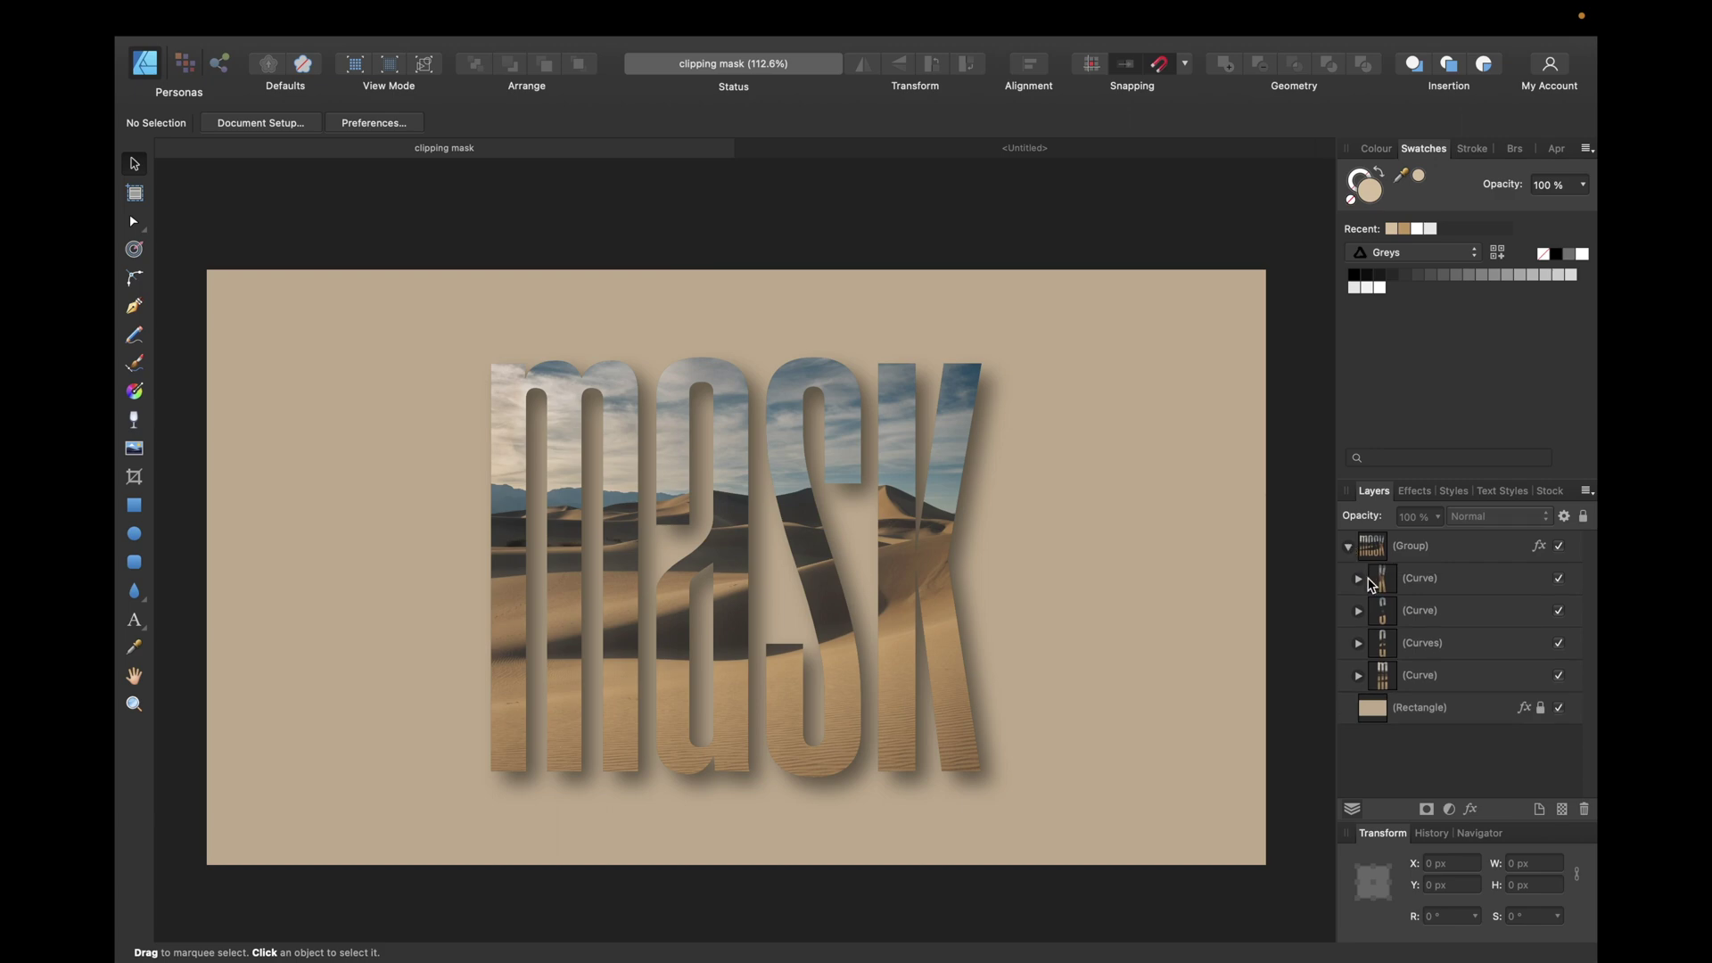
pyautogui.click(1380, 579)
pyautogui.click(1357, 578)
pyautogui.click(1430, 613)
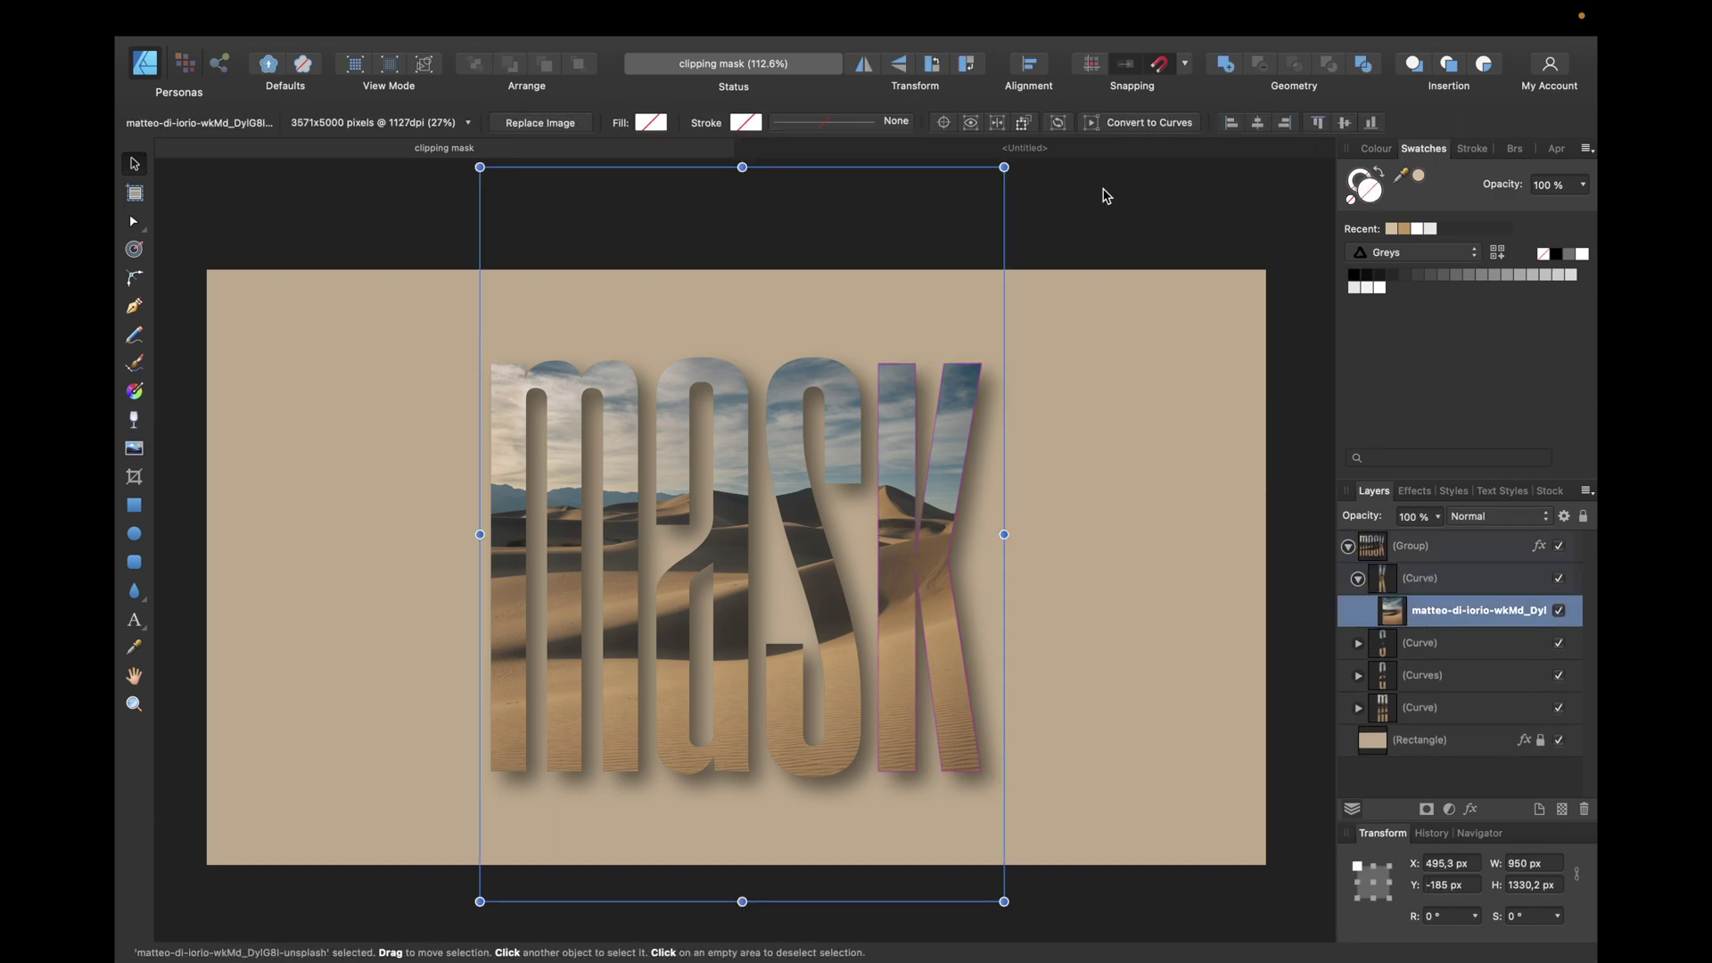
# Step: Paste the desert photo into the Untitled document
pyautogui.click(1059, 159)
pyautogui.press('super+v')
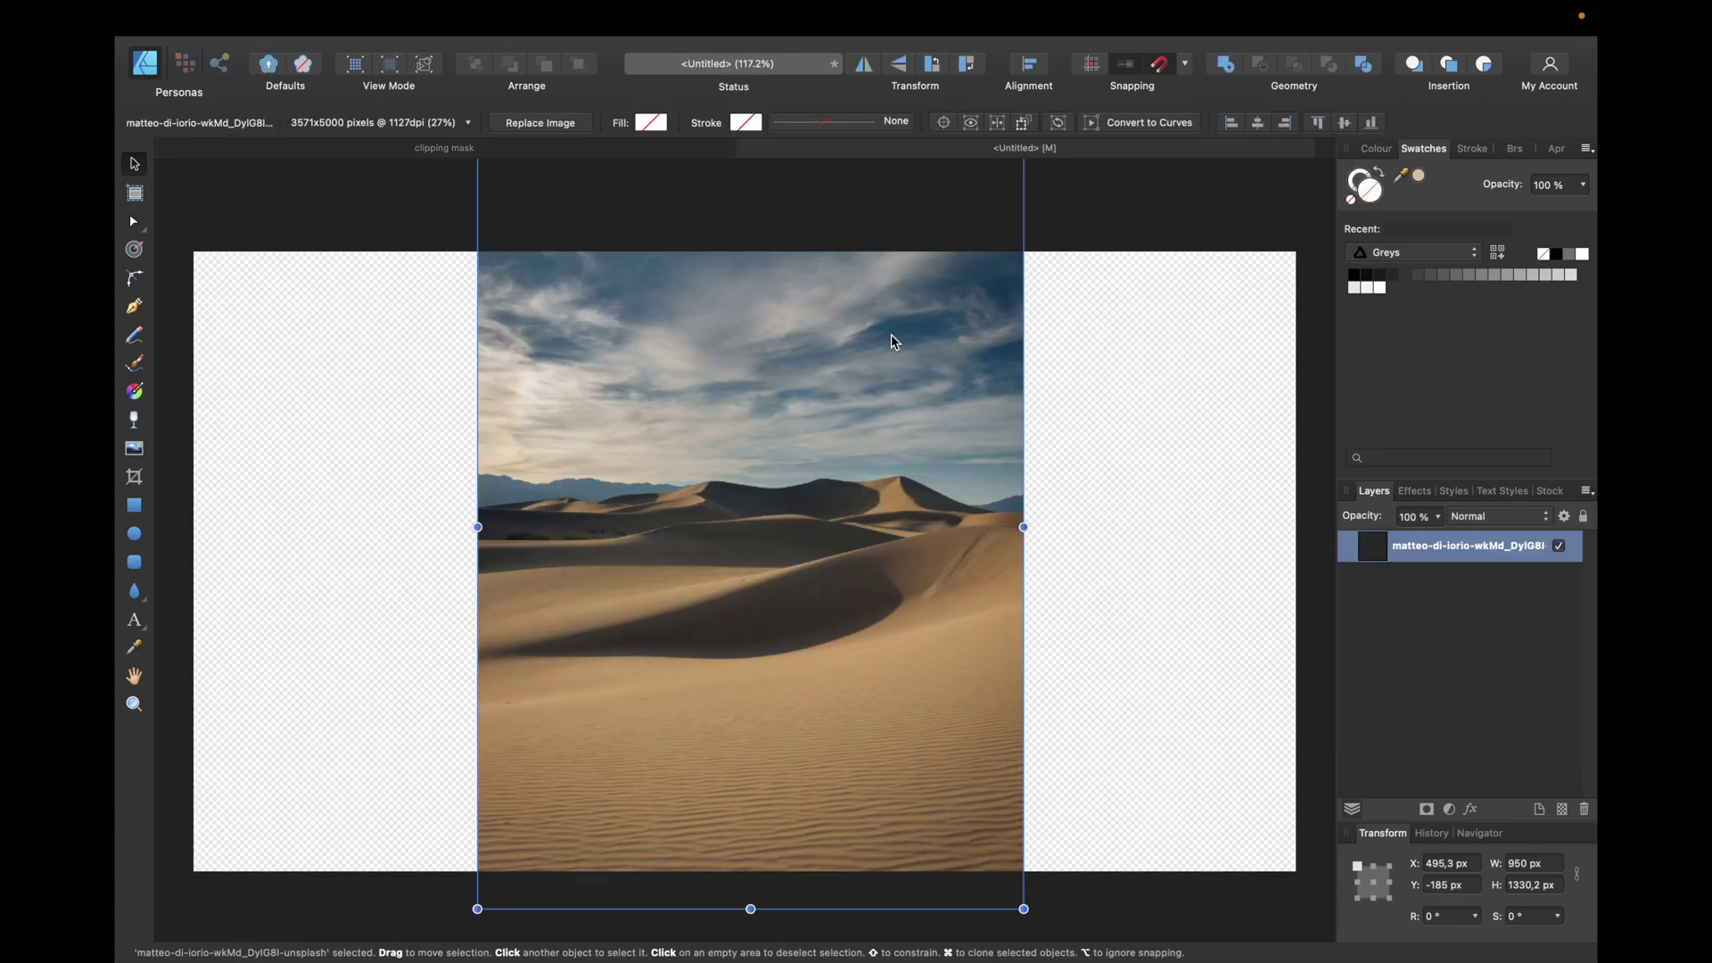
pyautogui.click(448, 370)
# Step: Add a locked white 1920×1080 px page-sized rectangle beneath the photo
pyautogui.click(140, 509)
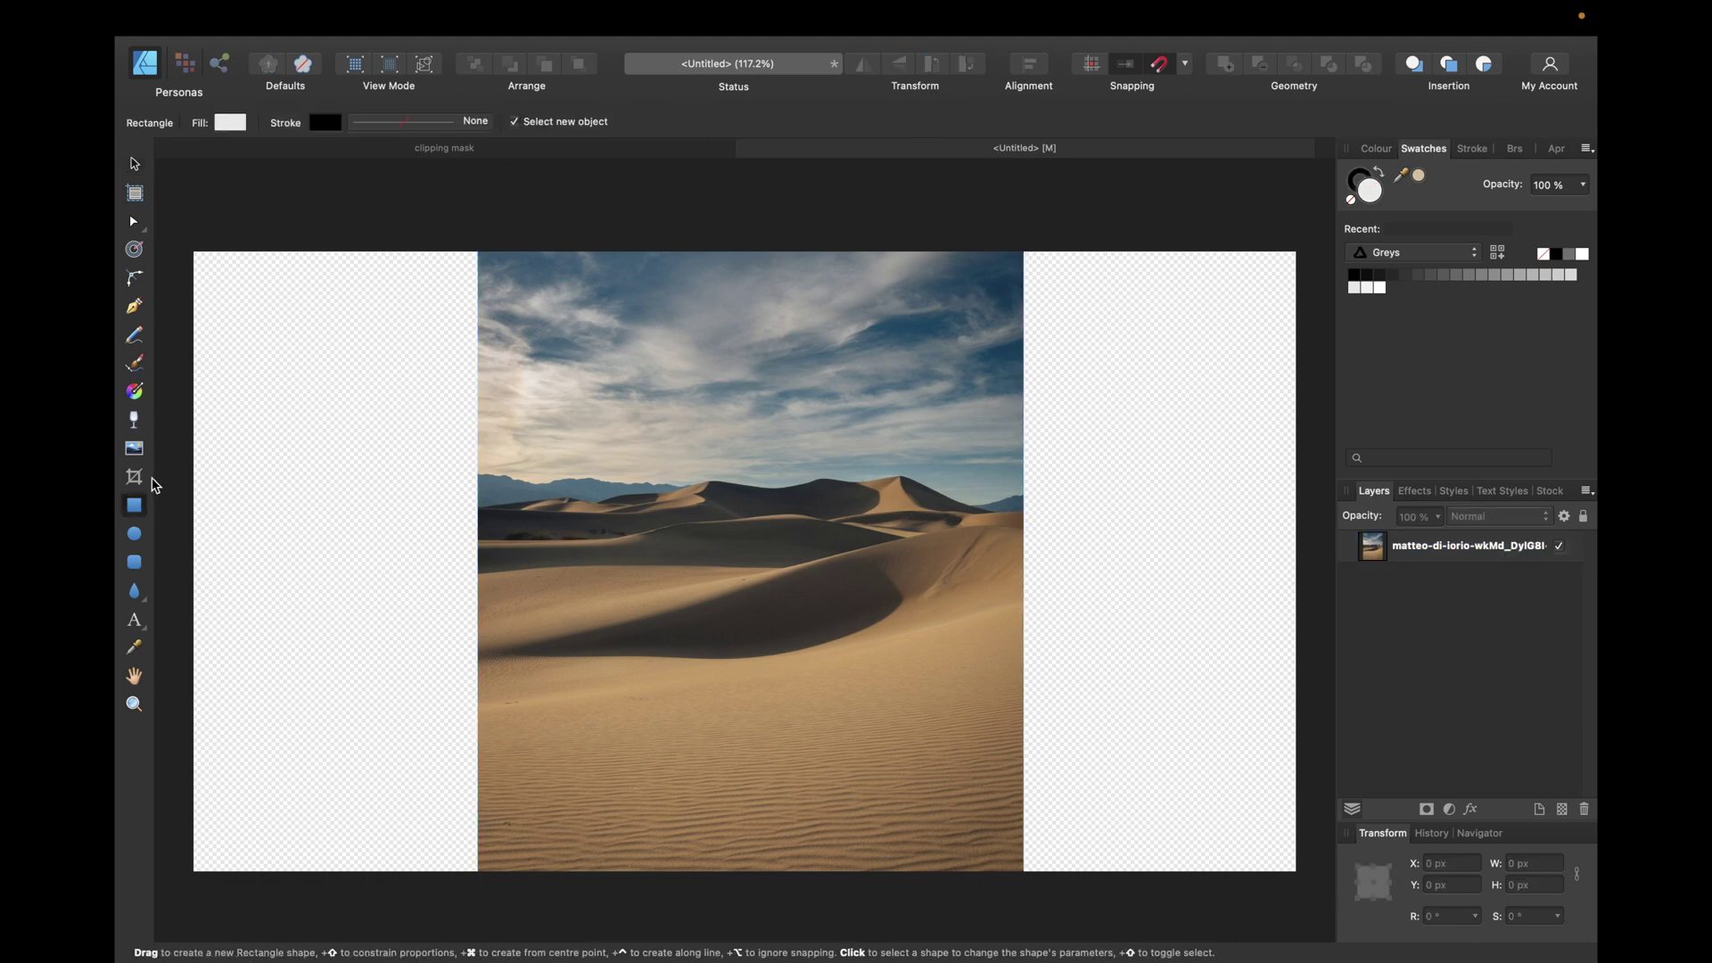
pyautogui.moveTo(194, 251); pyautogui.dragTo(1297, 871)
pyautogui.click(1377, 289)
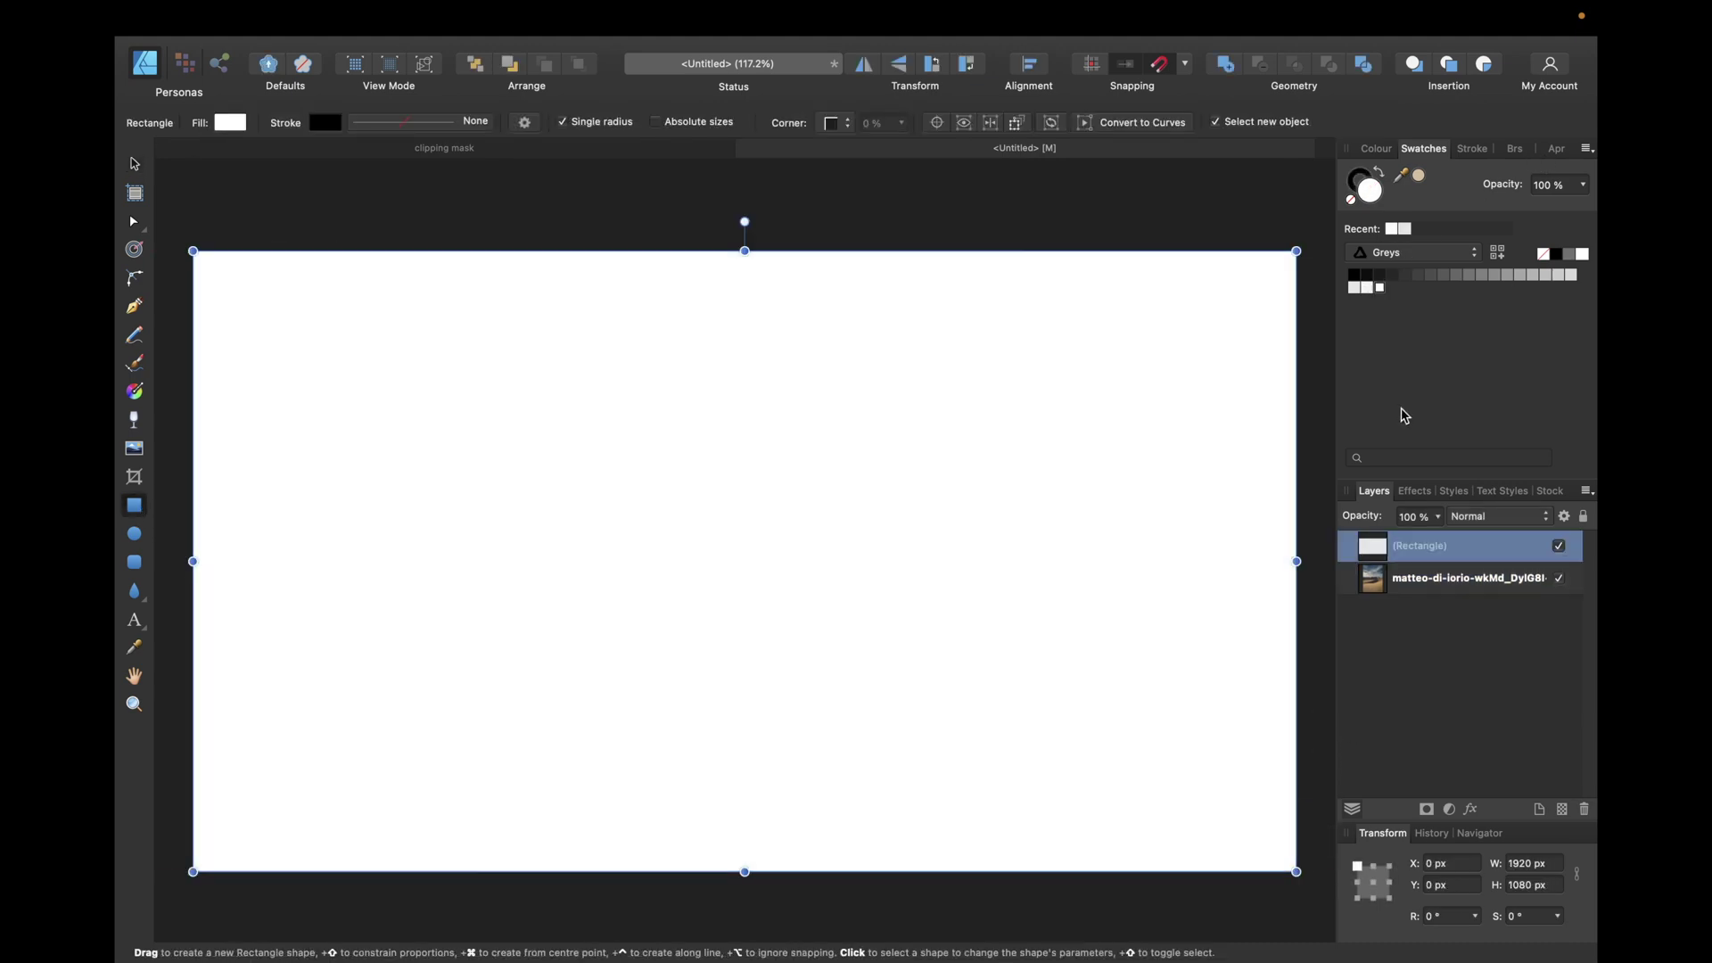
pyautogui.moveTo(1419, 548); pyautogui.dragTo(1421, 592)
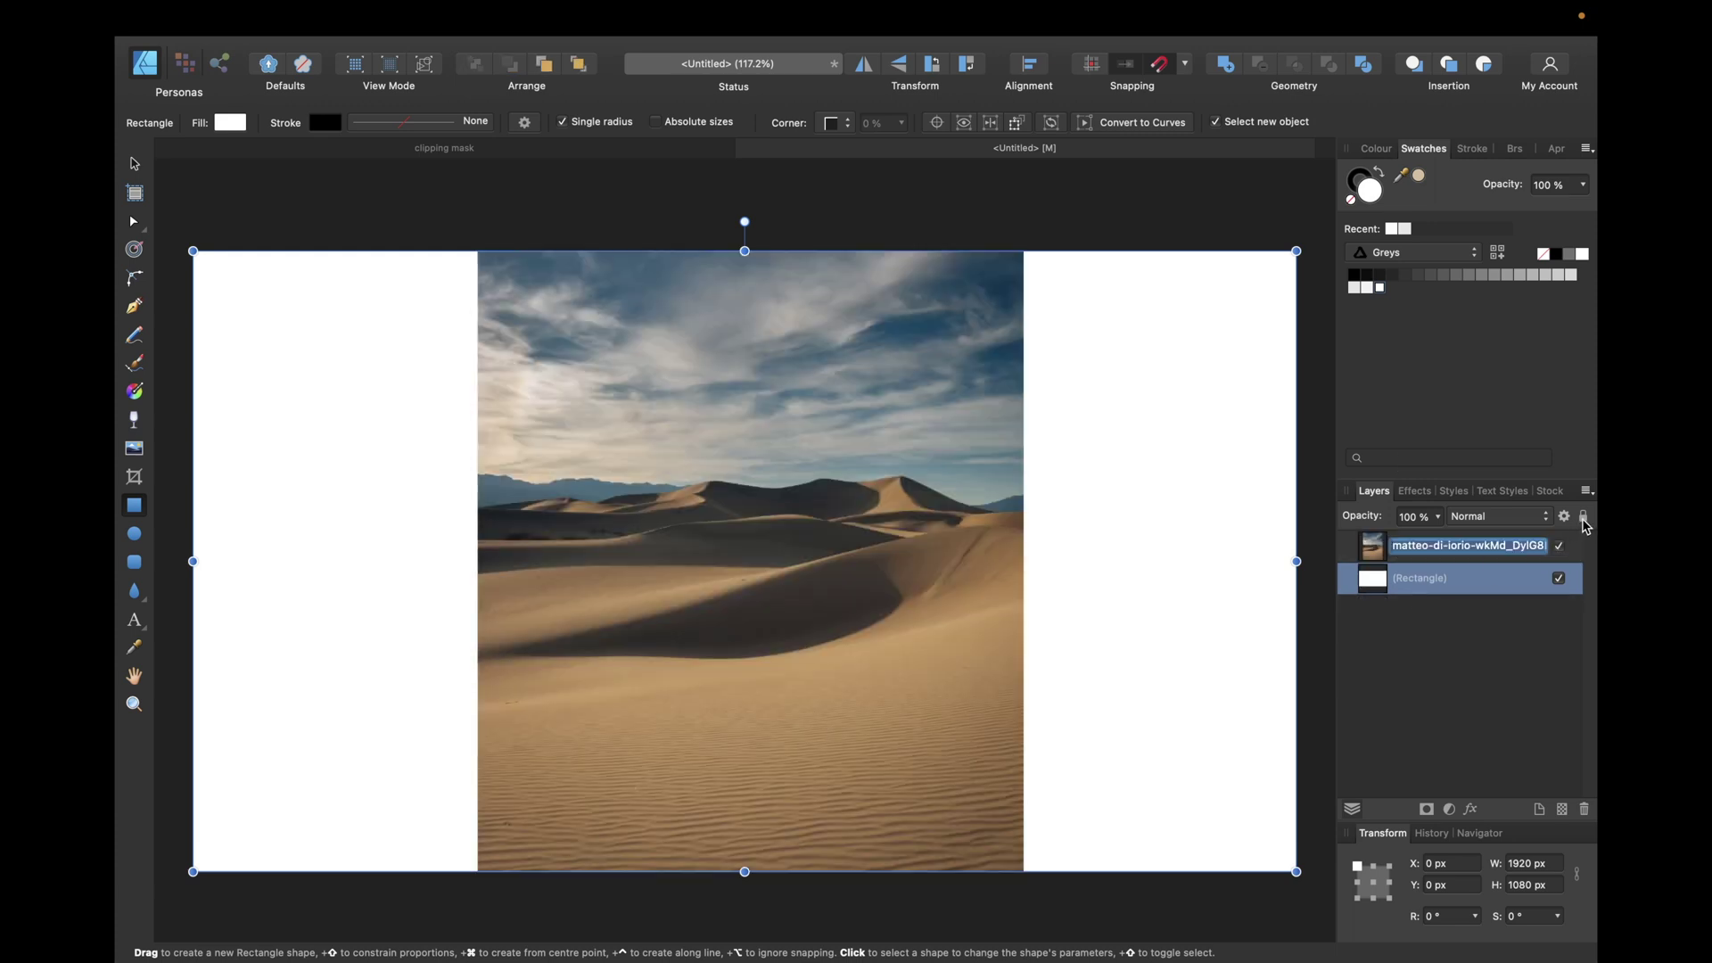
pyautogui.click(1583, 517)
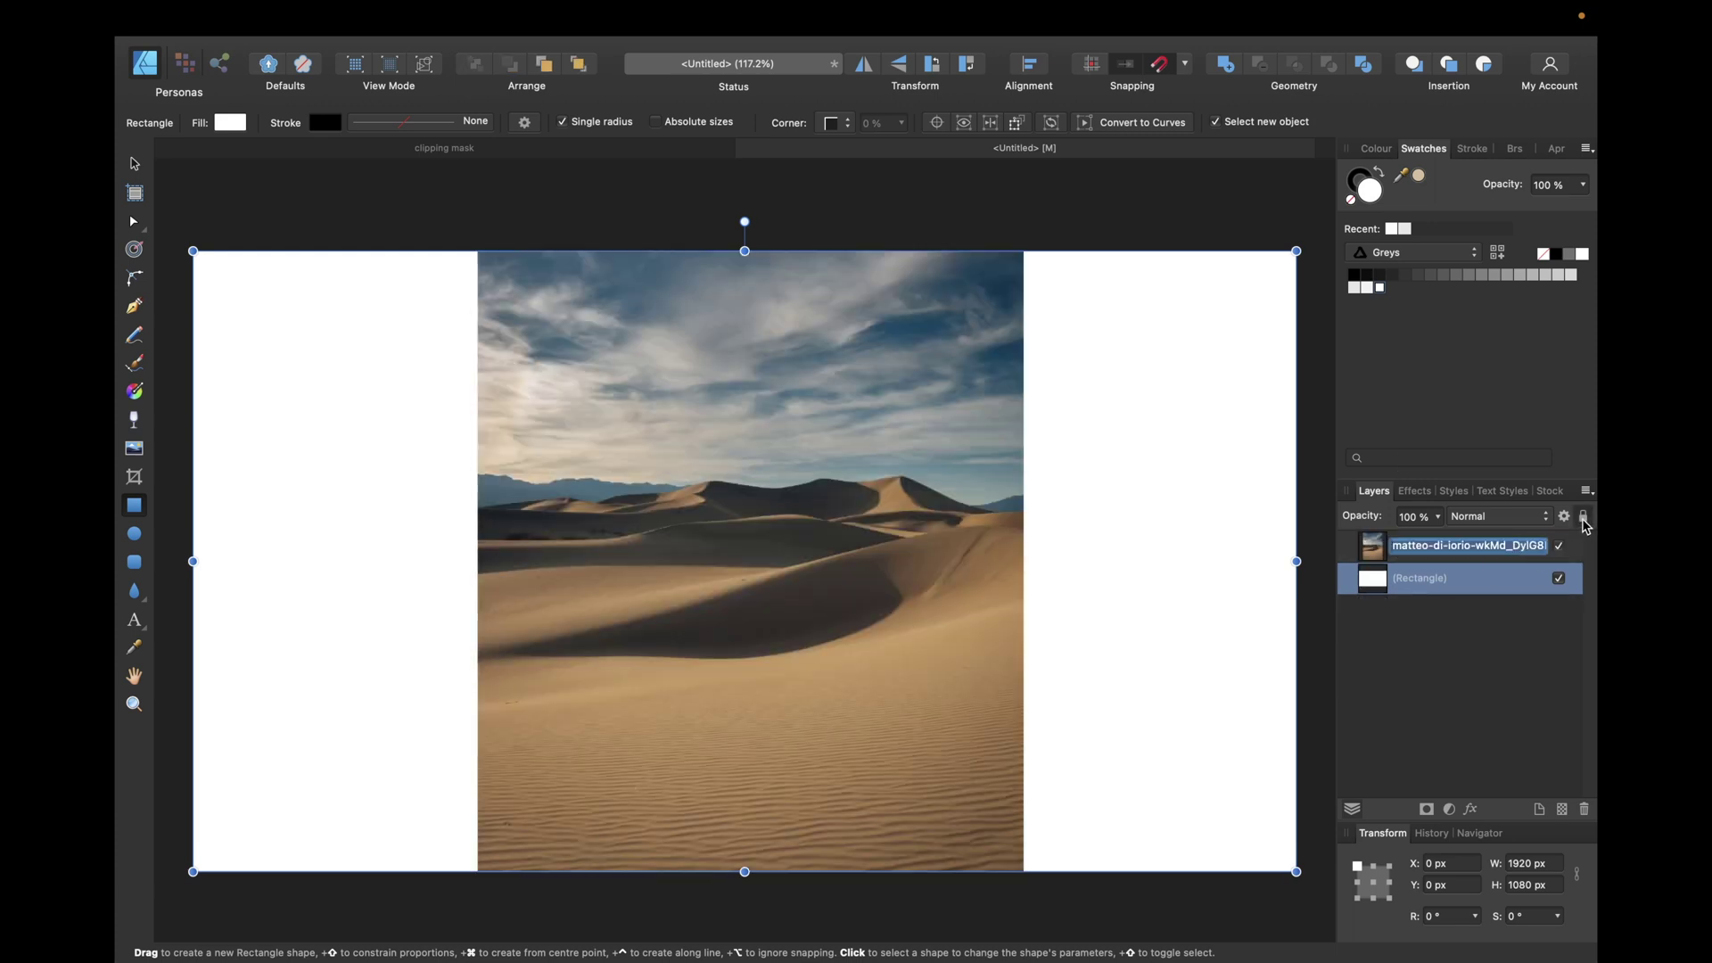
pyautogui.click(1111, 221)
# Step: Add MASK as artistic text left of the photo, enlarged to 65.7 pt
pyautogui.press('v')
pyautogui.click(818, 361)
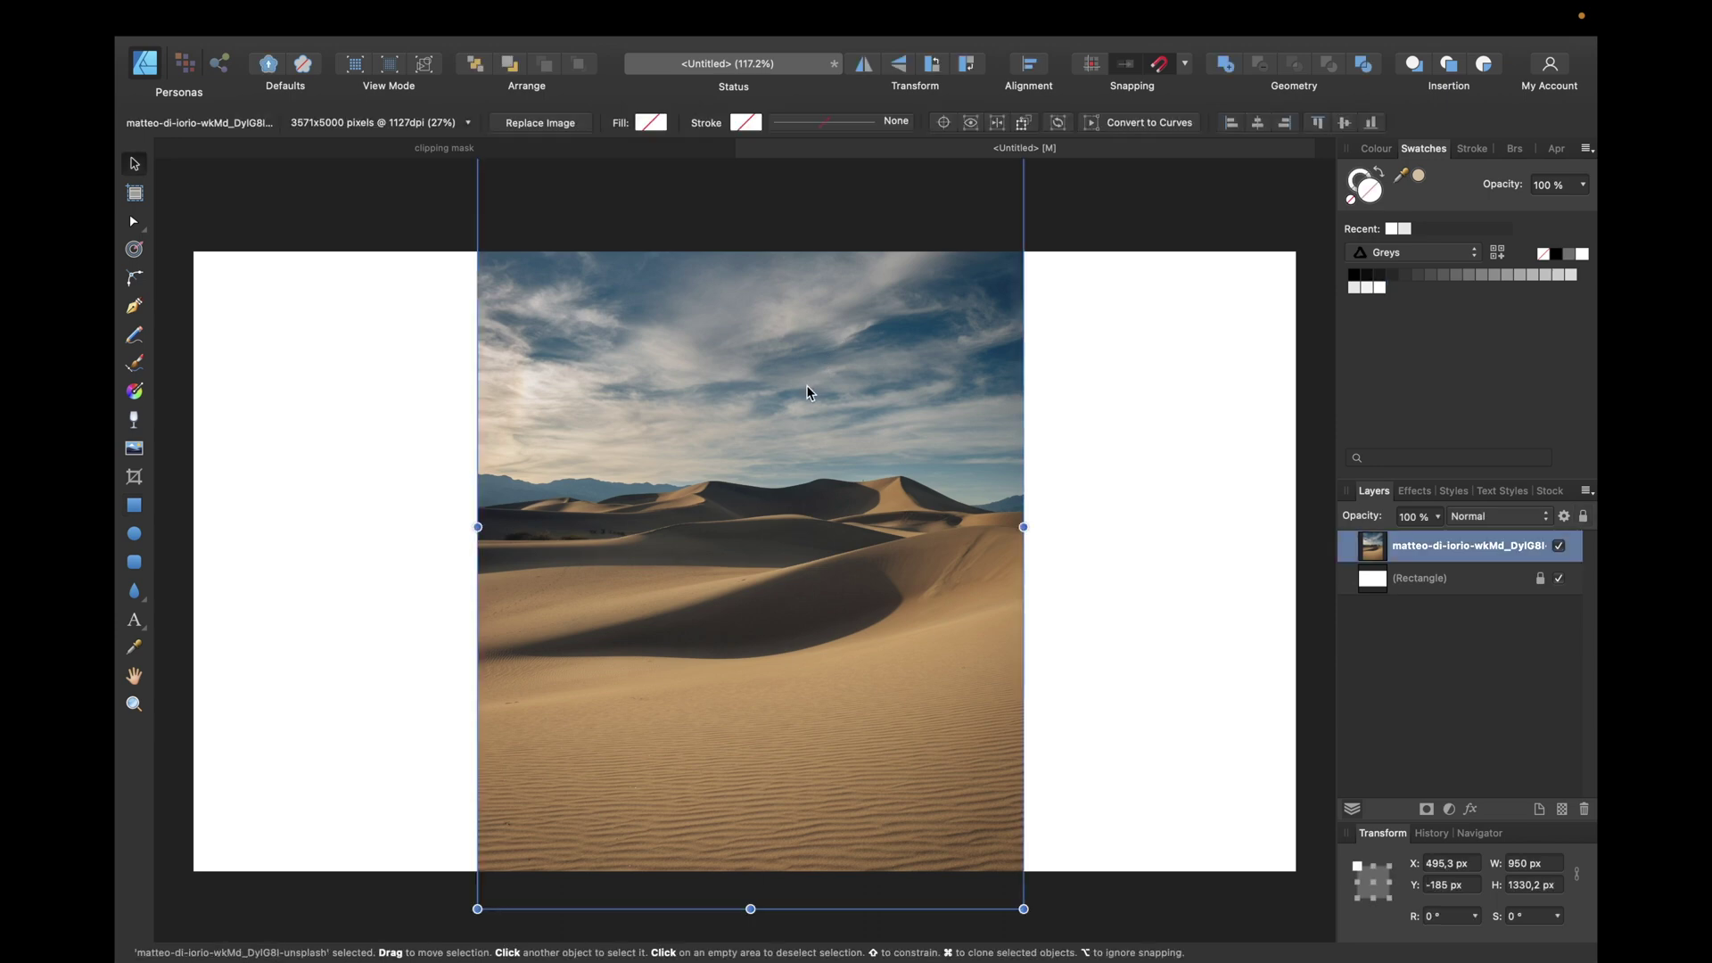
pyautogui.click(134, 619)
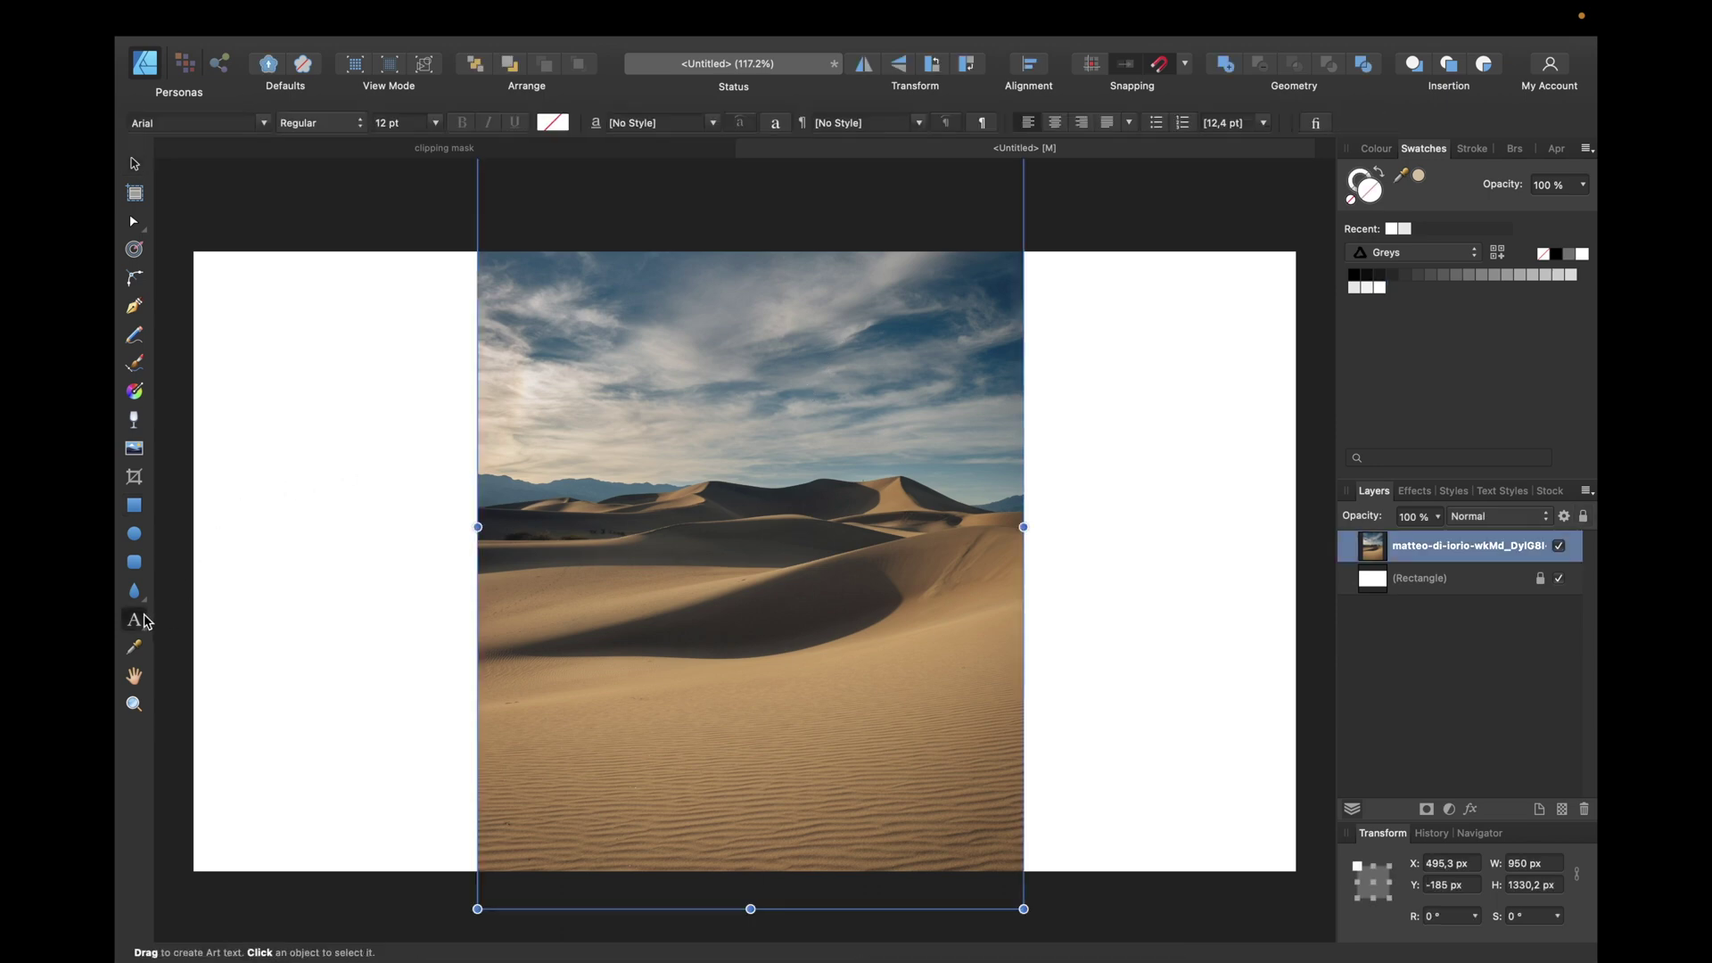
pyautogui.click(371, 508)
pyautogui.write('MASK')
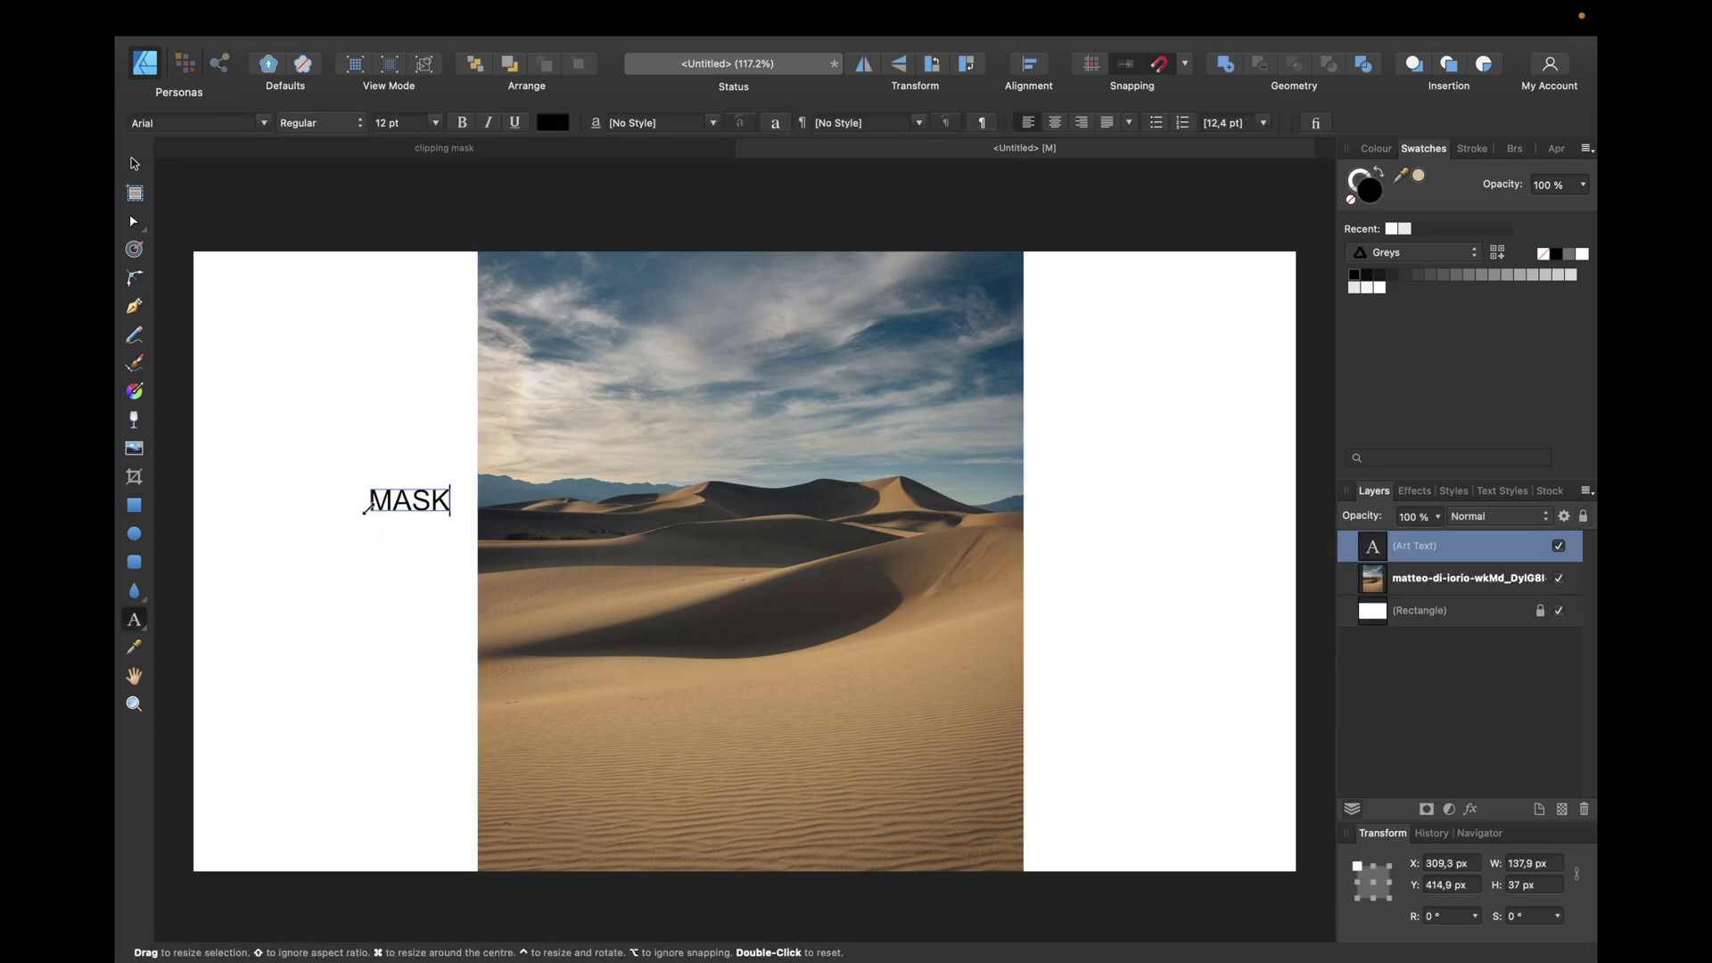
pyautogui.press('Escape')
pyautogui.moveTo(450, 491); pyautogui.dragTo(354, 446)
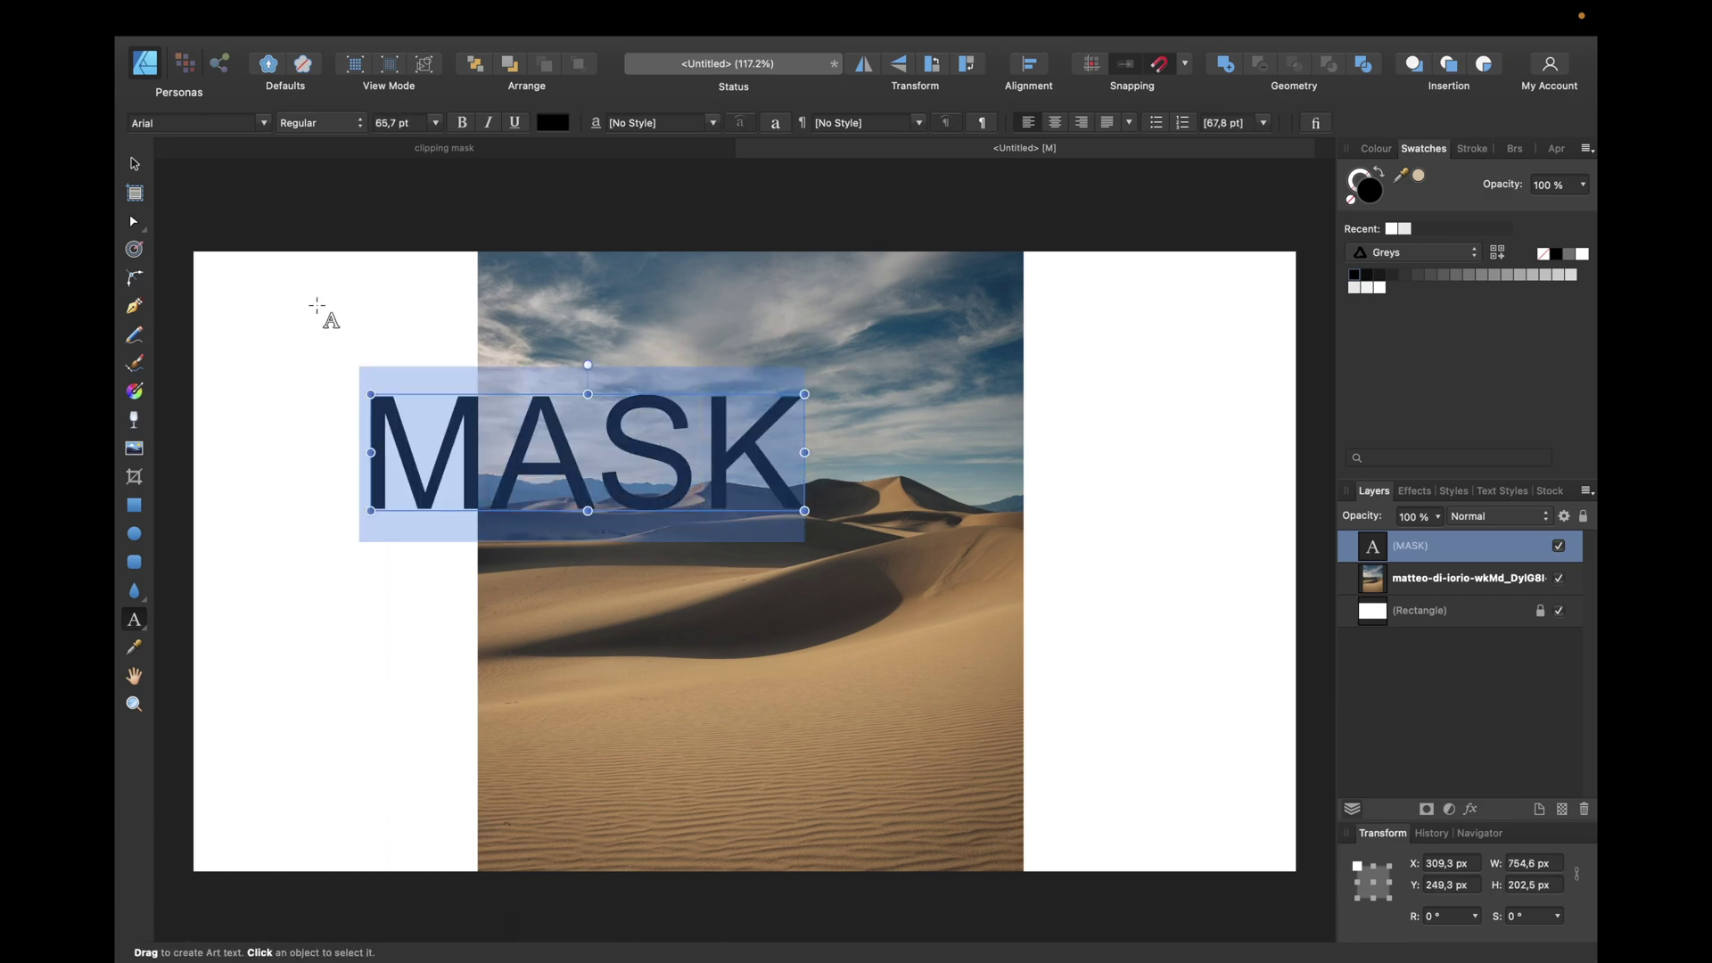
# Step: Change the MASK font to Droid from Favourites and enlarge it to 153.7 pt
pyautogui.click(263, 122)
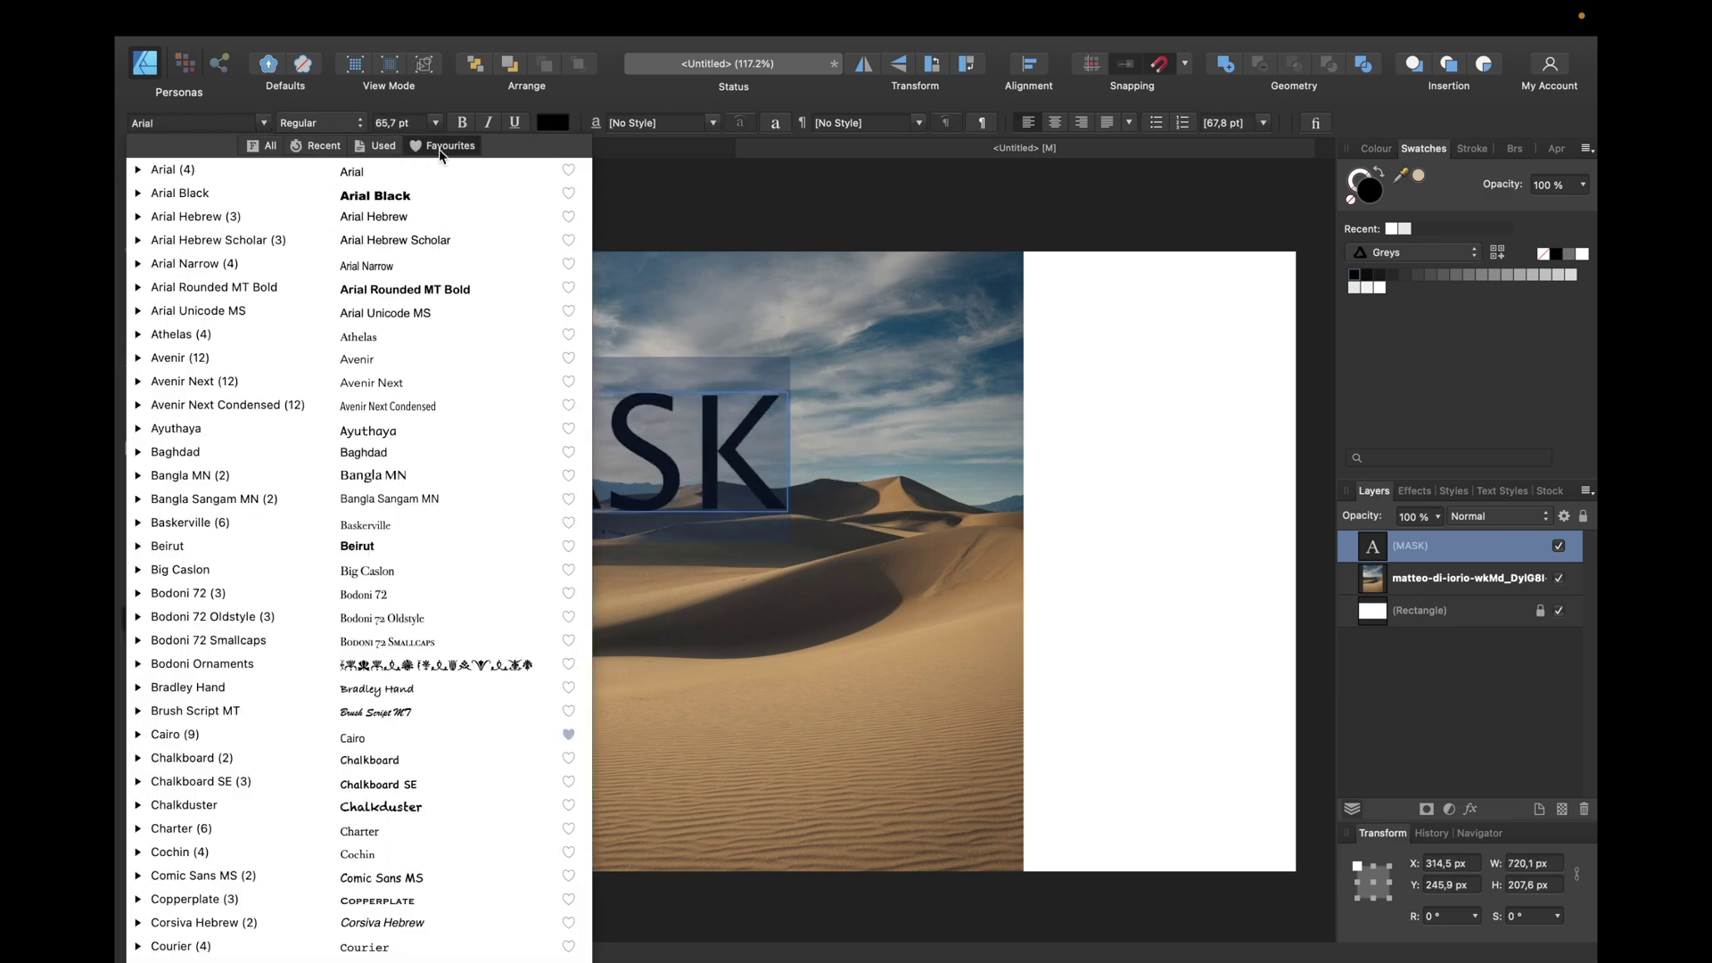
pyautogui.click(415, 147)
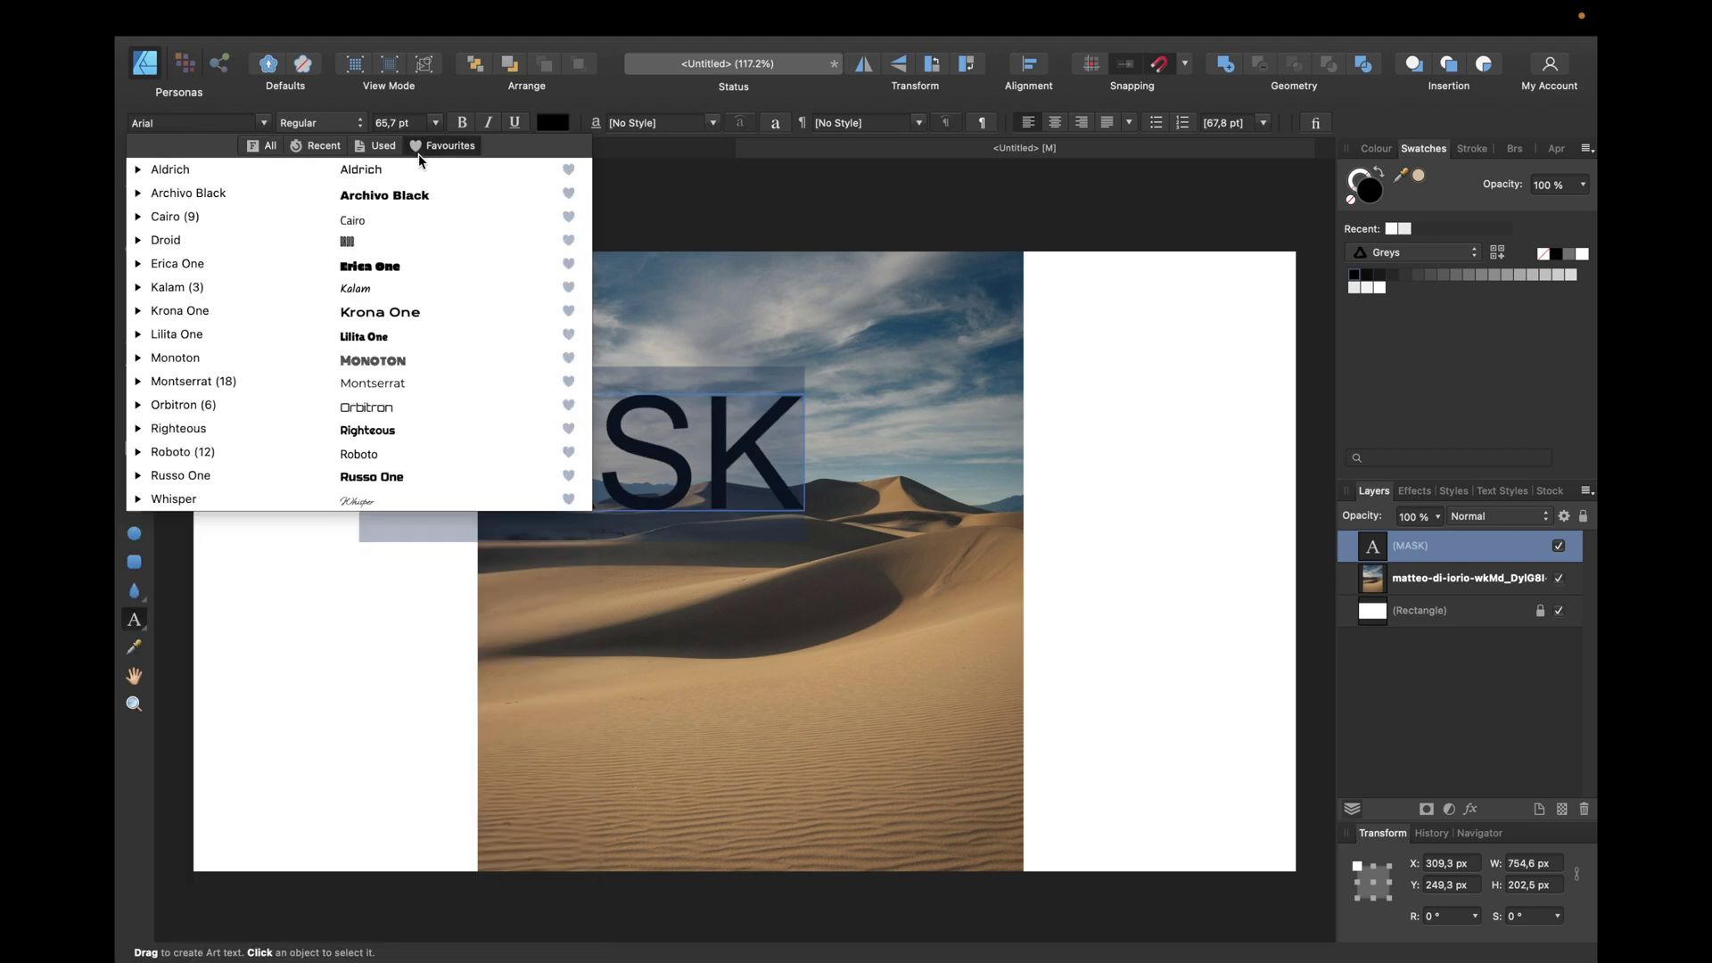
pyautogui.click(388, 239)
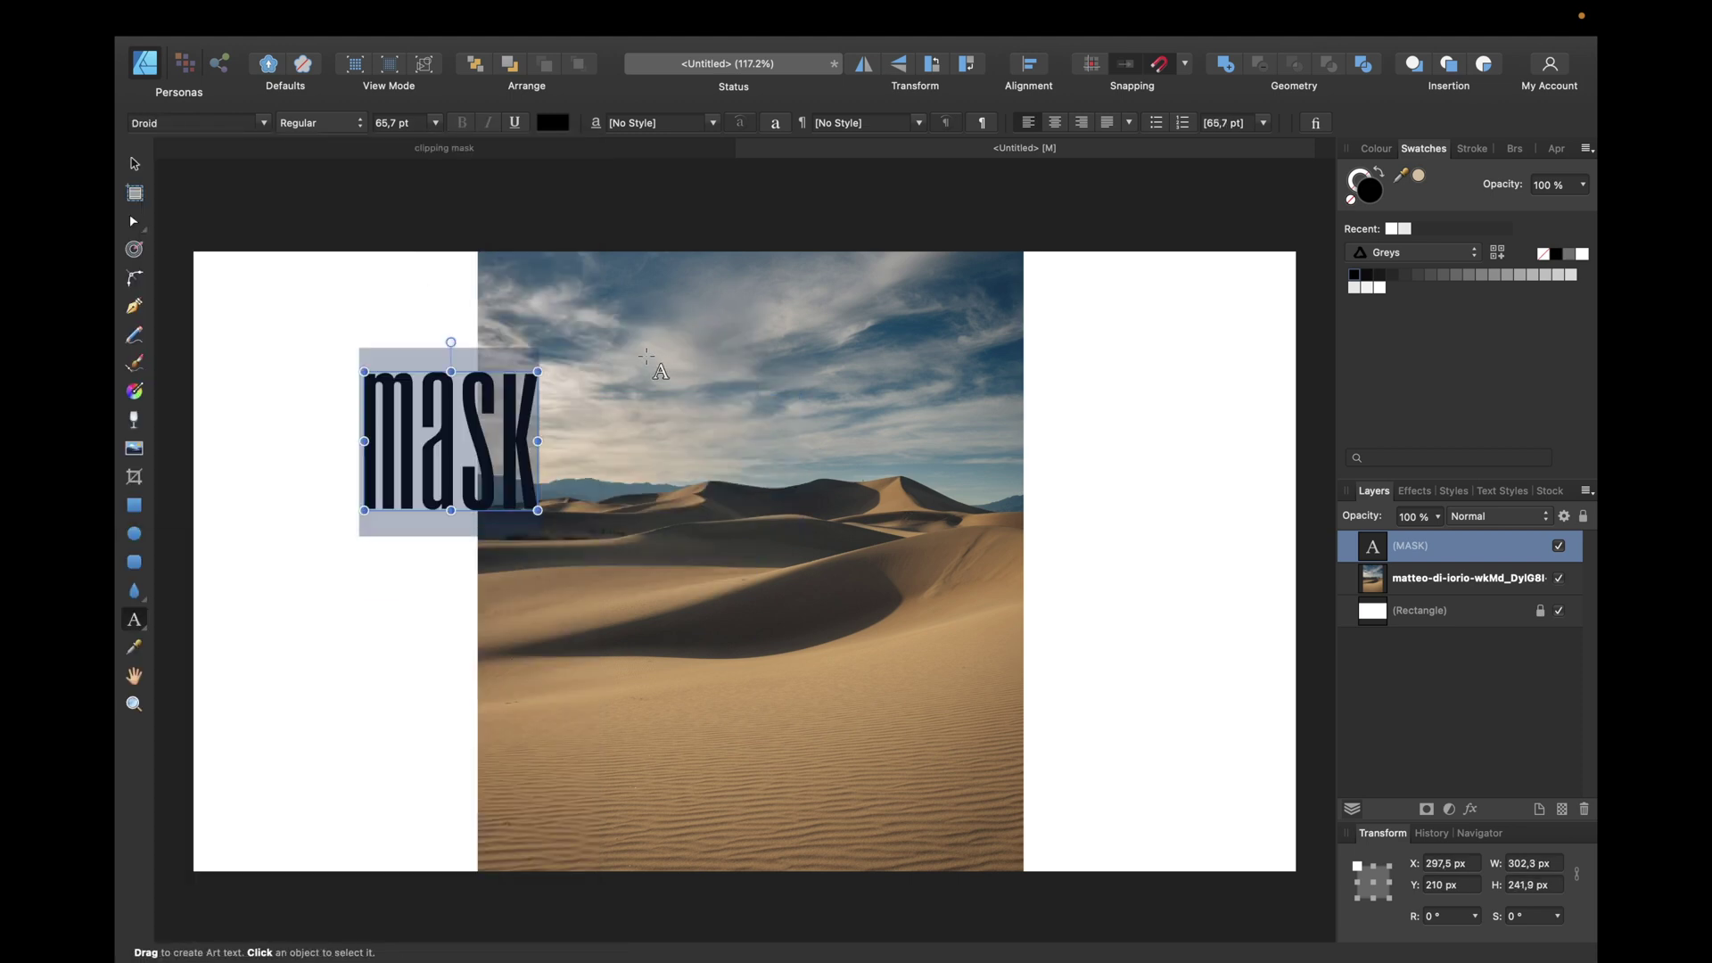
pyautogui.moveTo(537, 371); pyautogui.dragTo(760, 298)
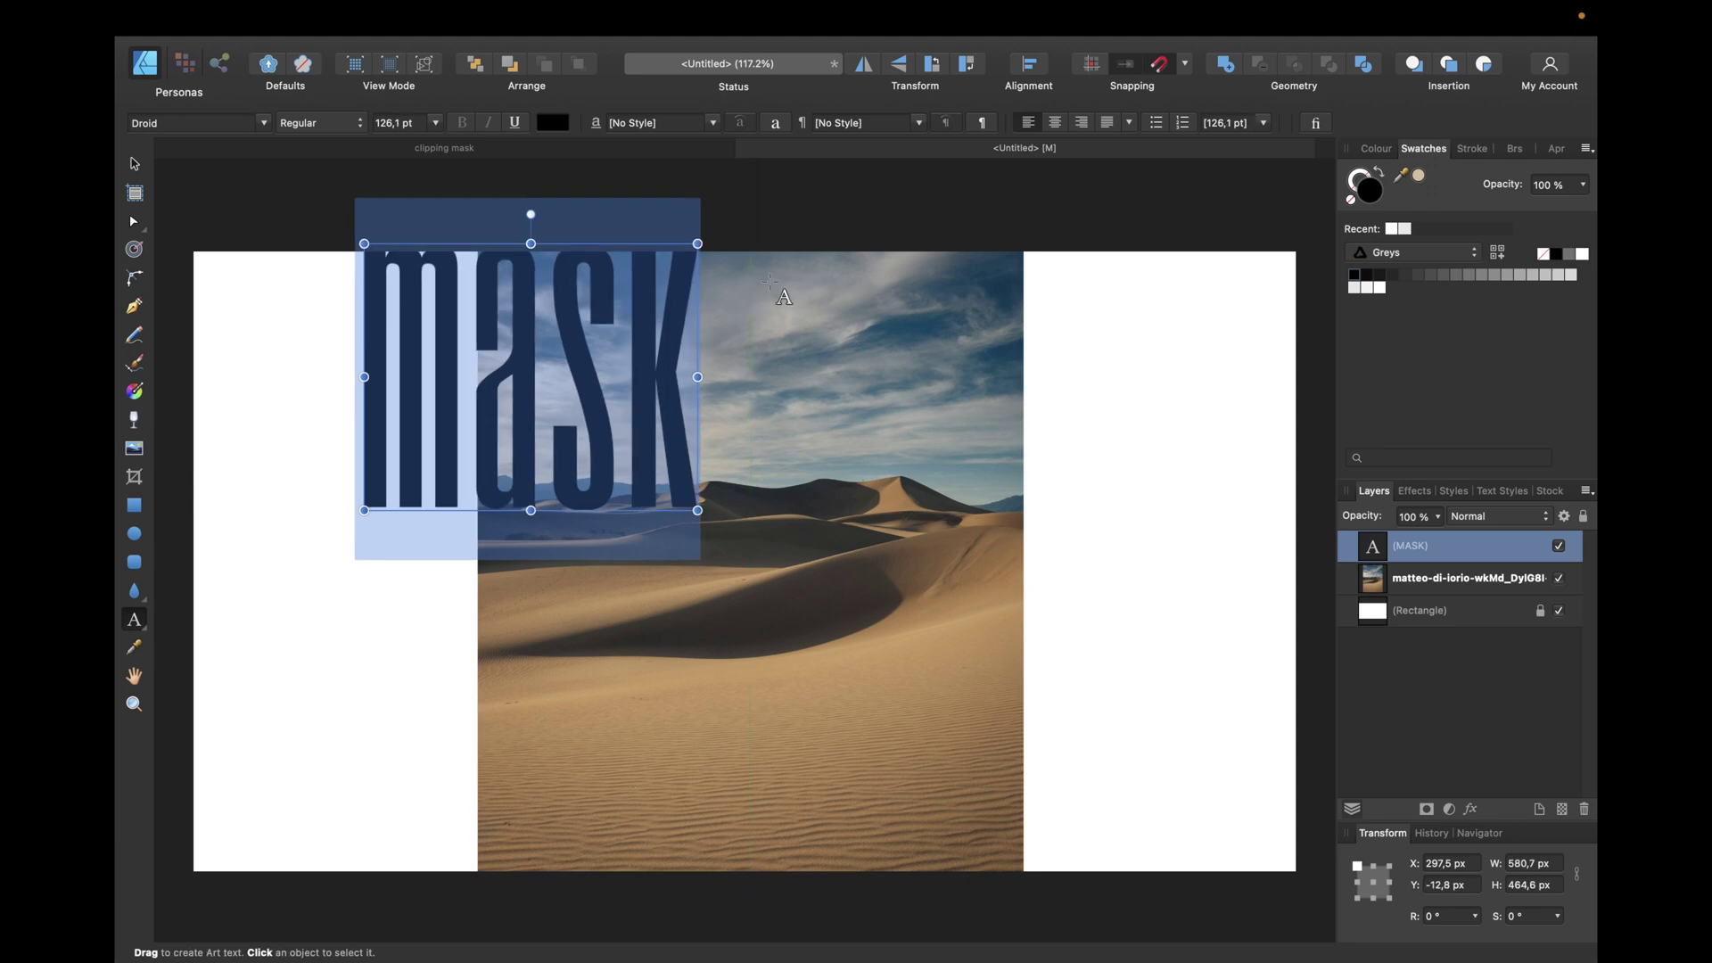
# Step: Move the MASK text over the centre of the desert photo
pyautogui.press('Escape')
pyautogui.click(847, 202)
pyautogui.click(600, 303)
pyautogui.moveTo(600, 307); pyautogui.dragTo(802, 497)
pyautogui.moveTo(912, 428); pyautogui.dragTo(984, 369)
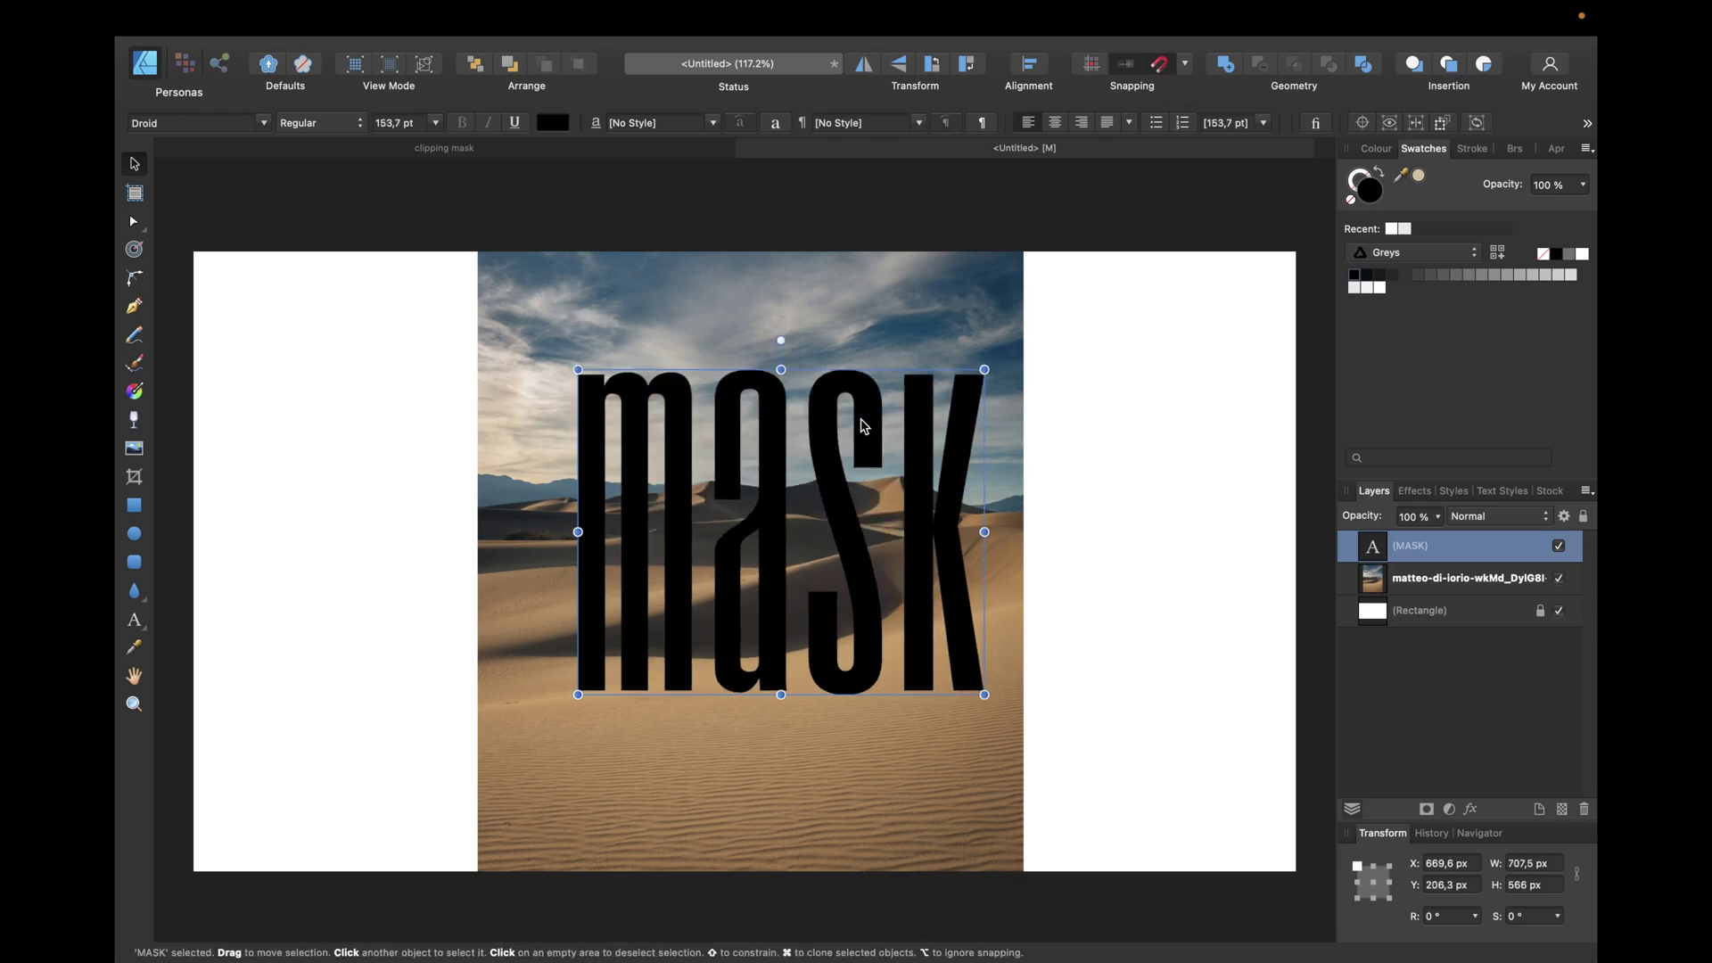
# Step: Snap the MASK text to the centre of the page
pyautogui.moveTo(863, 426); pyautogui.dragTo(826, 457)
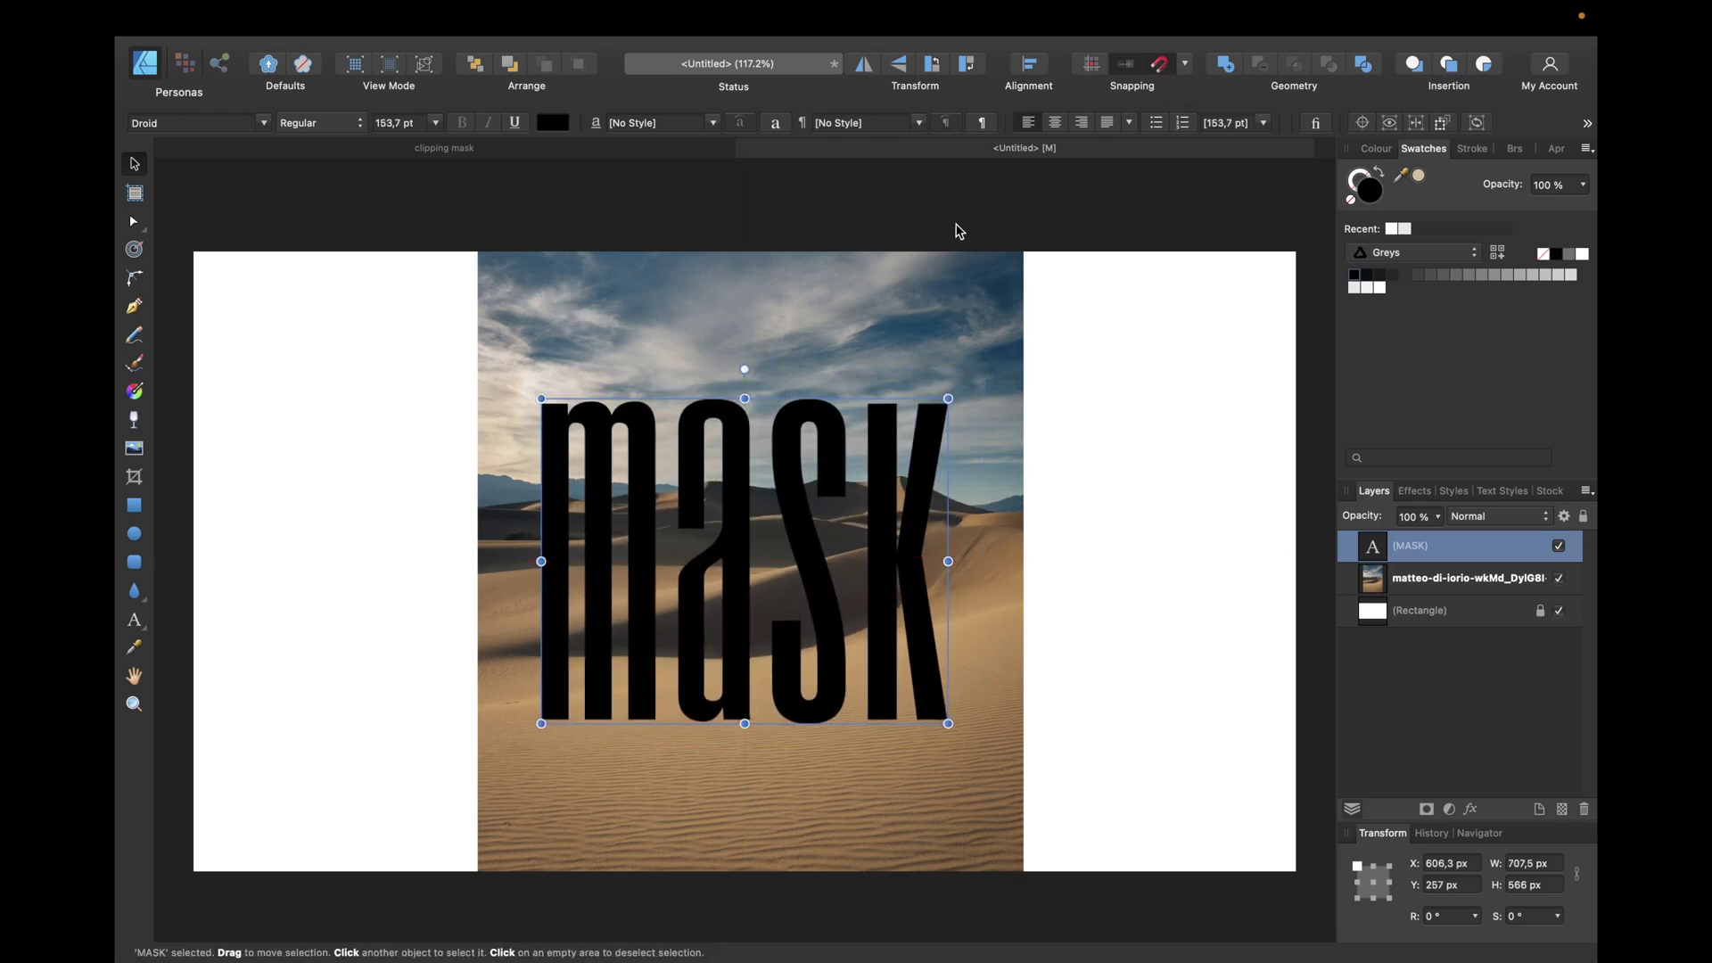
pyautogui.click(1029, 63)
pyautogui.click(793, 216)
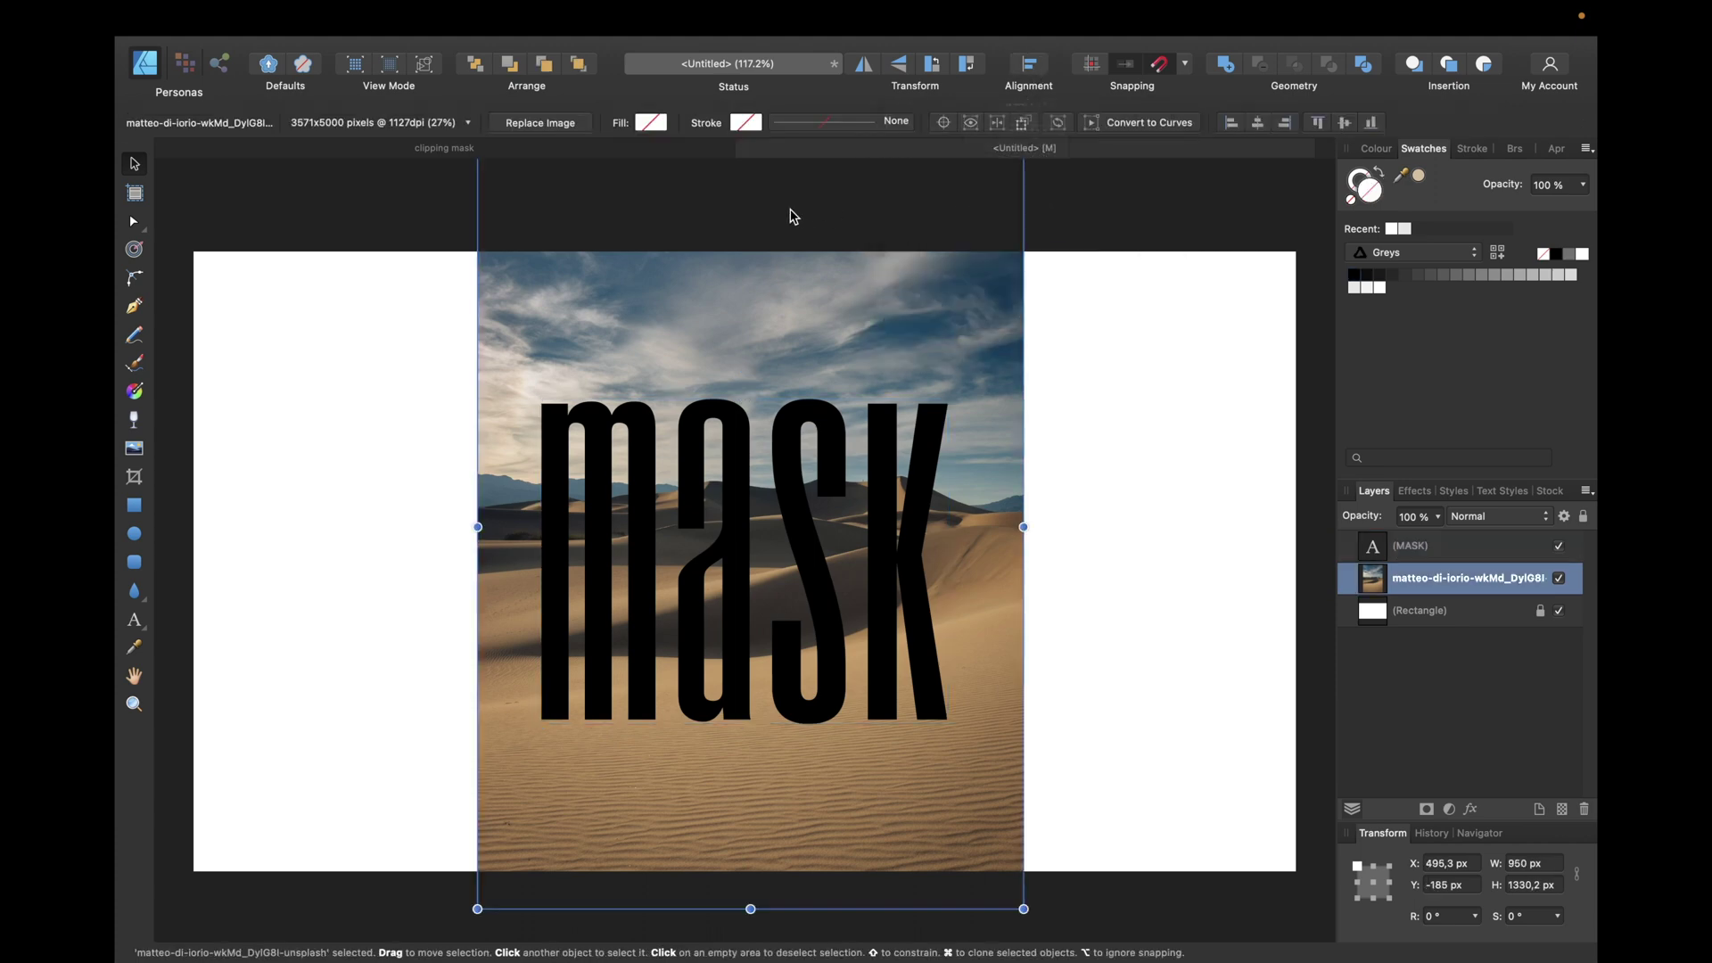
pyautogui.click(1107, 234)
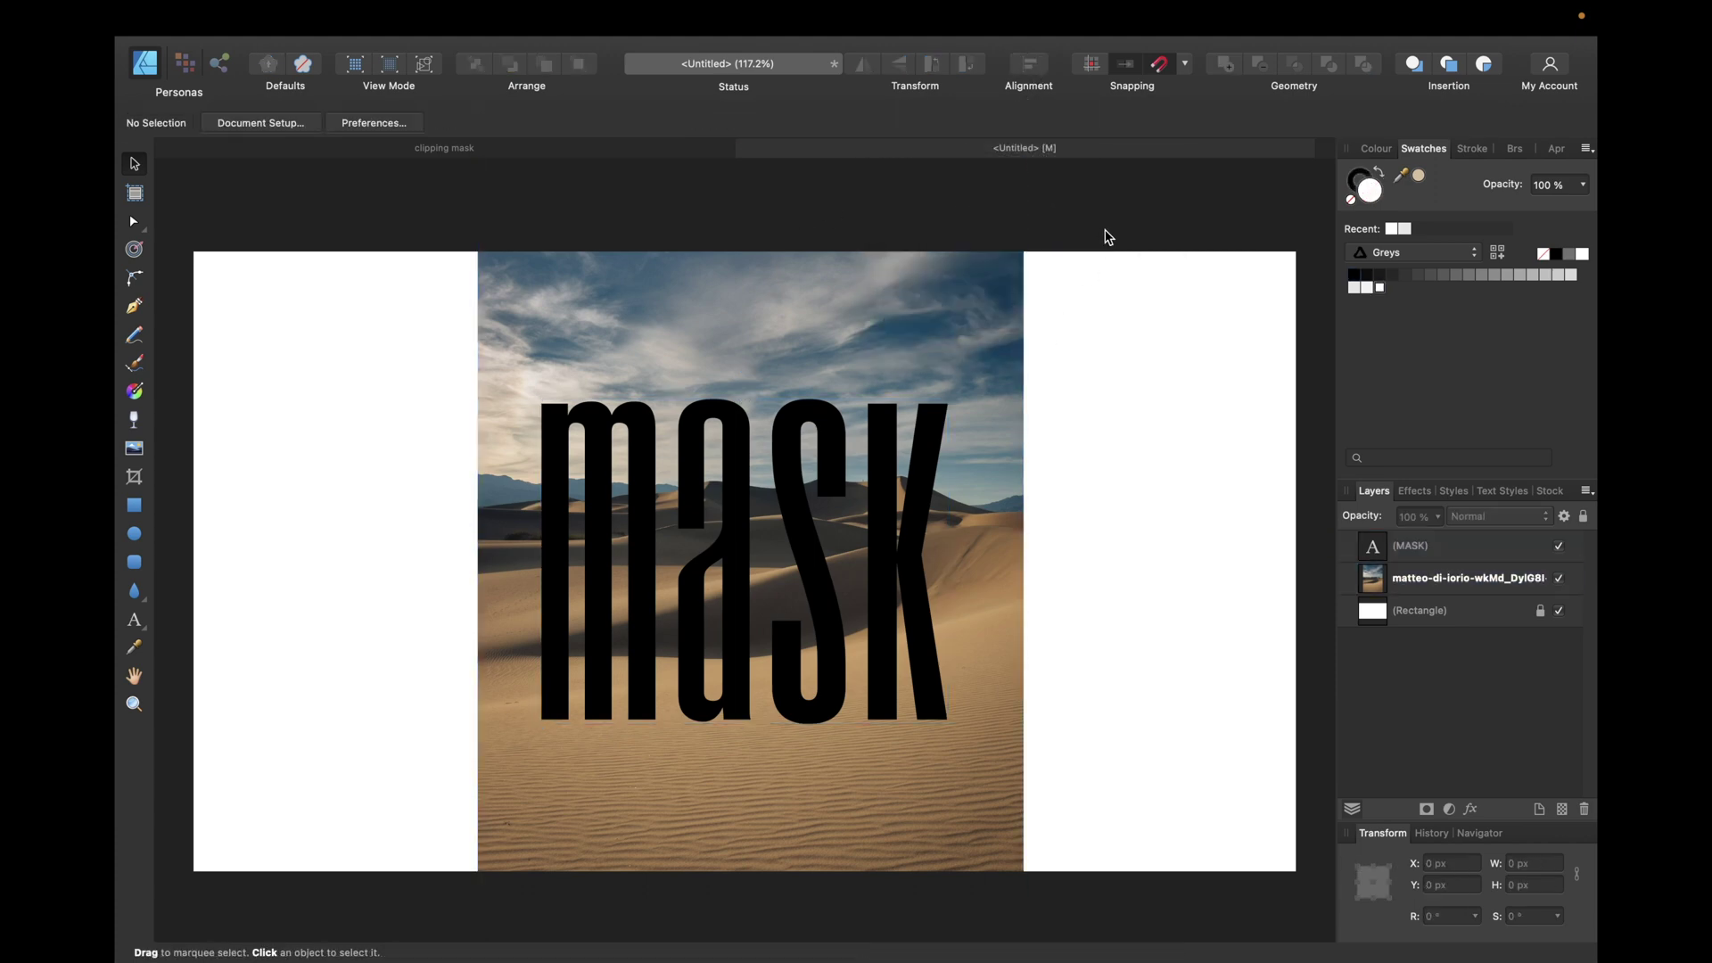
pyautogui.click(933, 385)
# Step: Scale the desert photo to about 818×1145 px, centred horizontally on the page
pyautogui.scroll(-3, 973, 345)
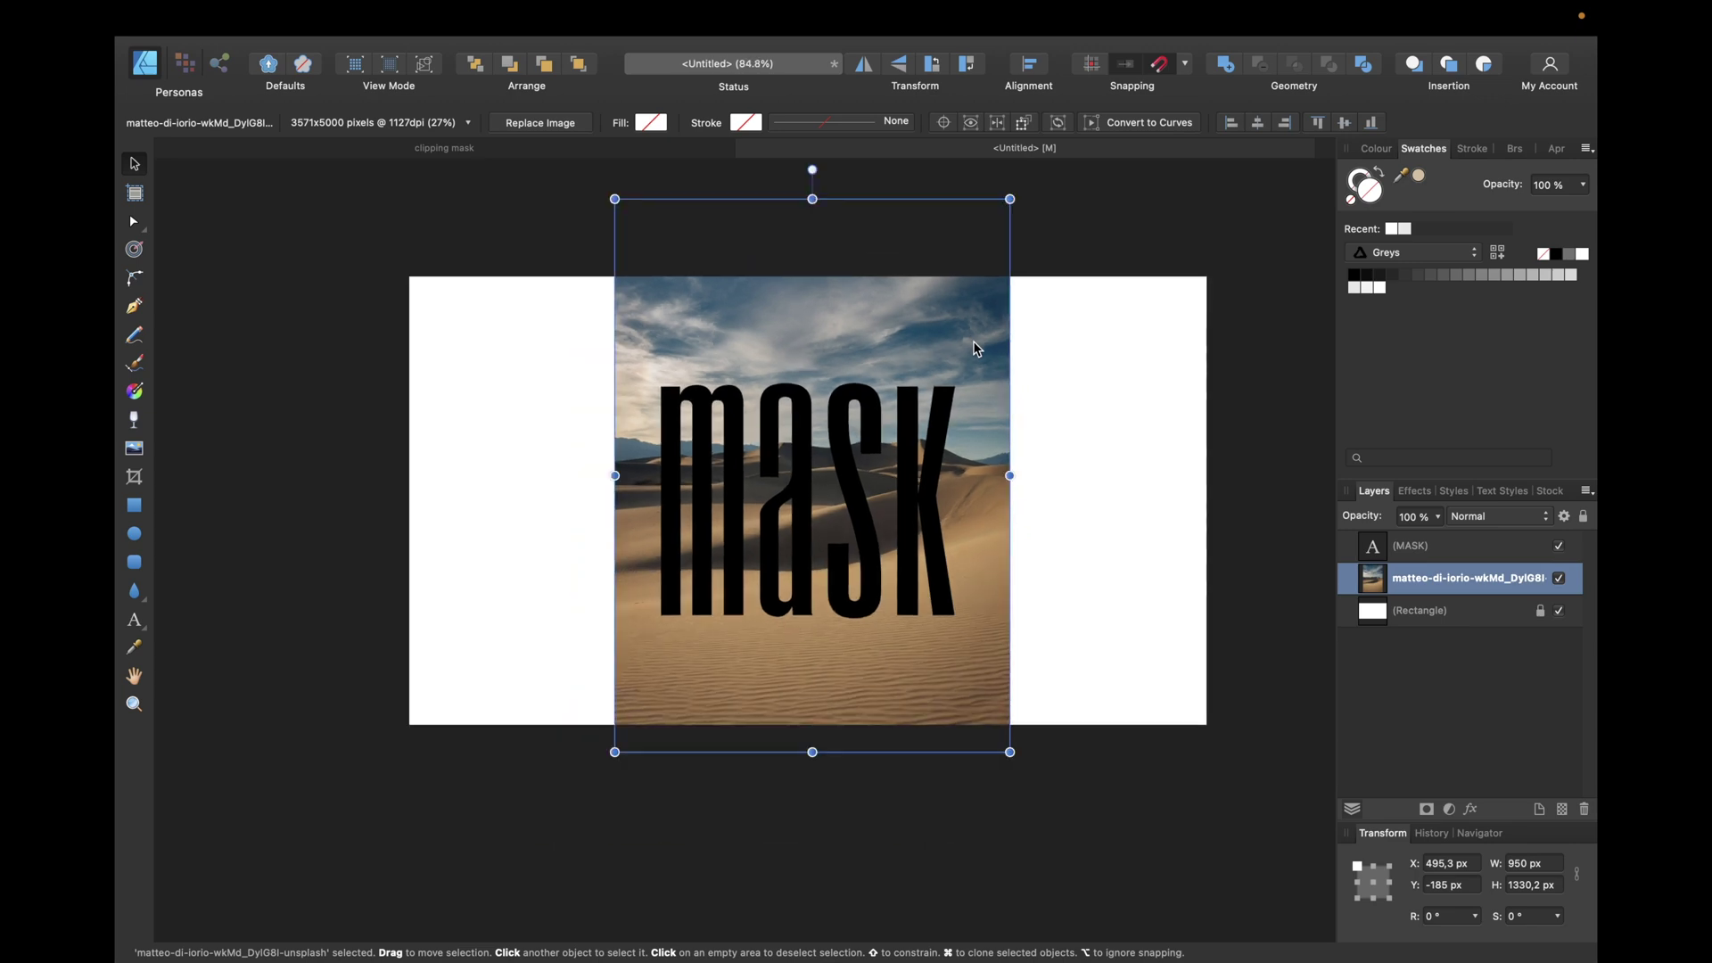
pyautogui.moveTo(1010, 200); pyautogui.dragTo(952, 276)
pyautogui.moveTo(714, 344); pyautogui.dragTo(731, 334)
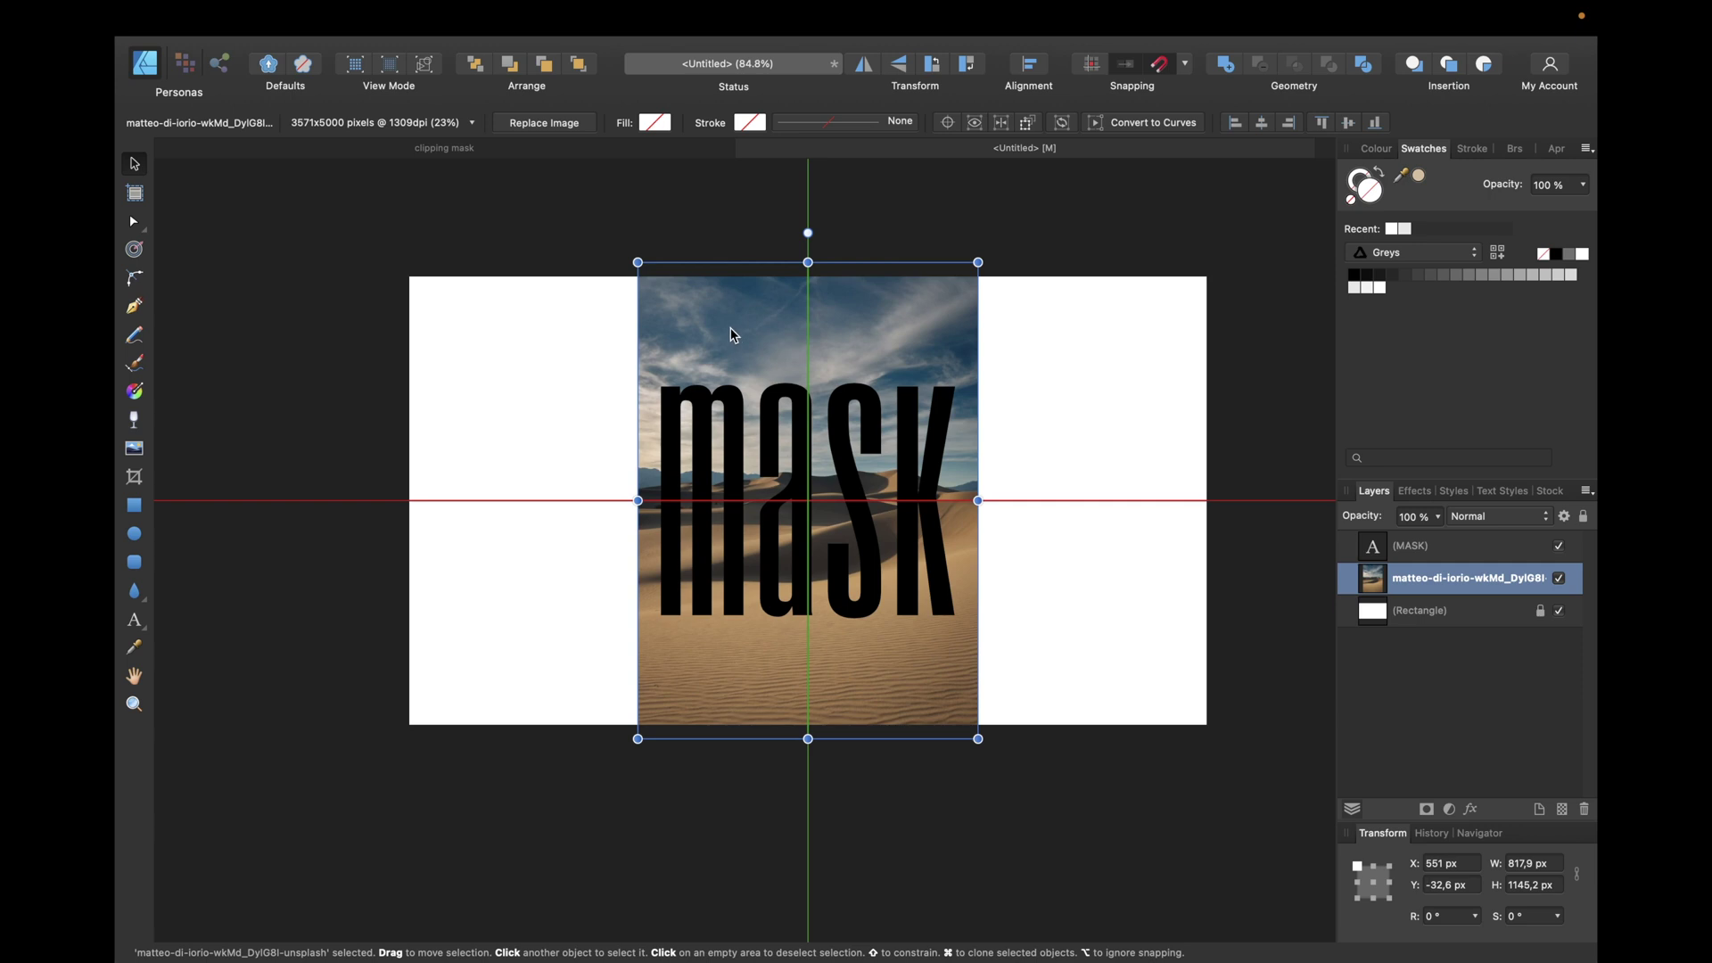
pyautogui.moveTo(730, 326); pyautogui.dragTo(731, 317)
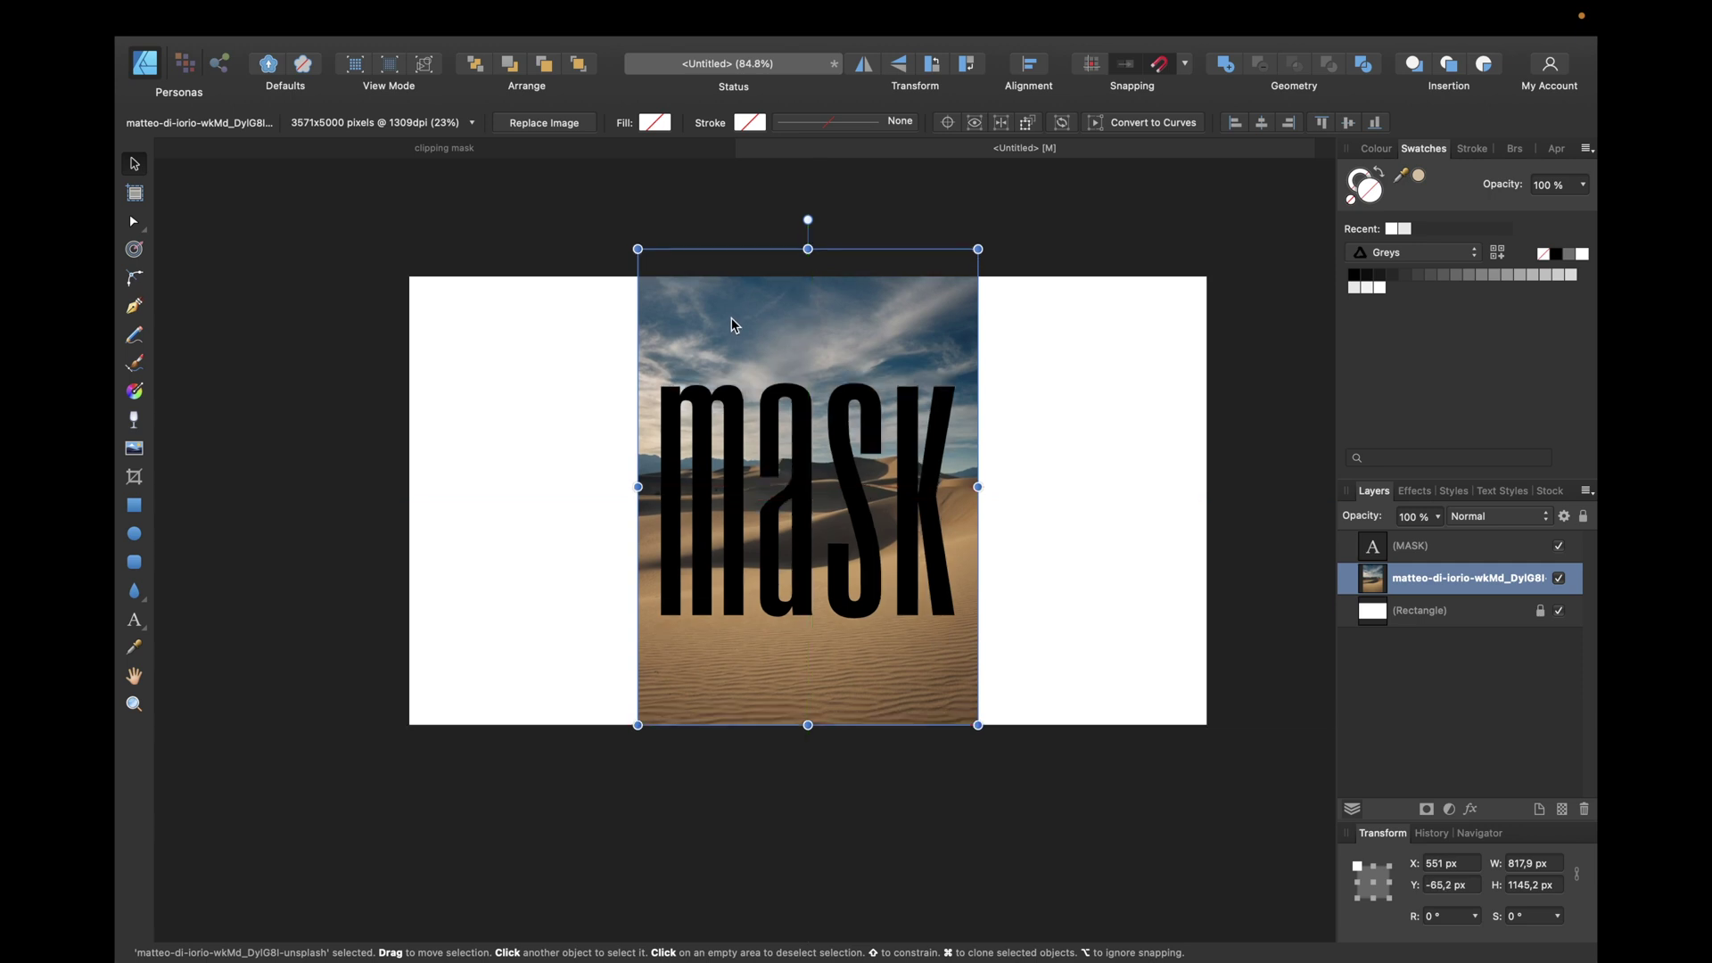
pyautogui.click(1396, 550)
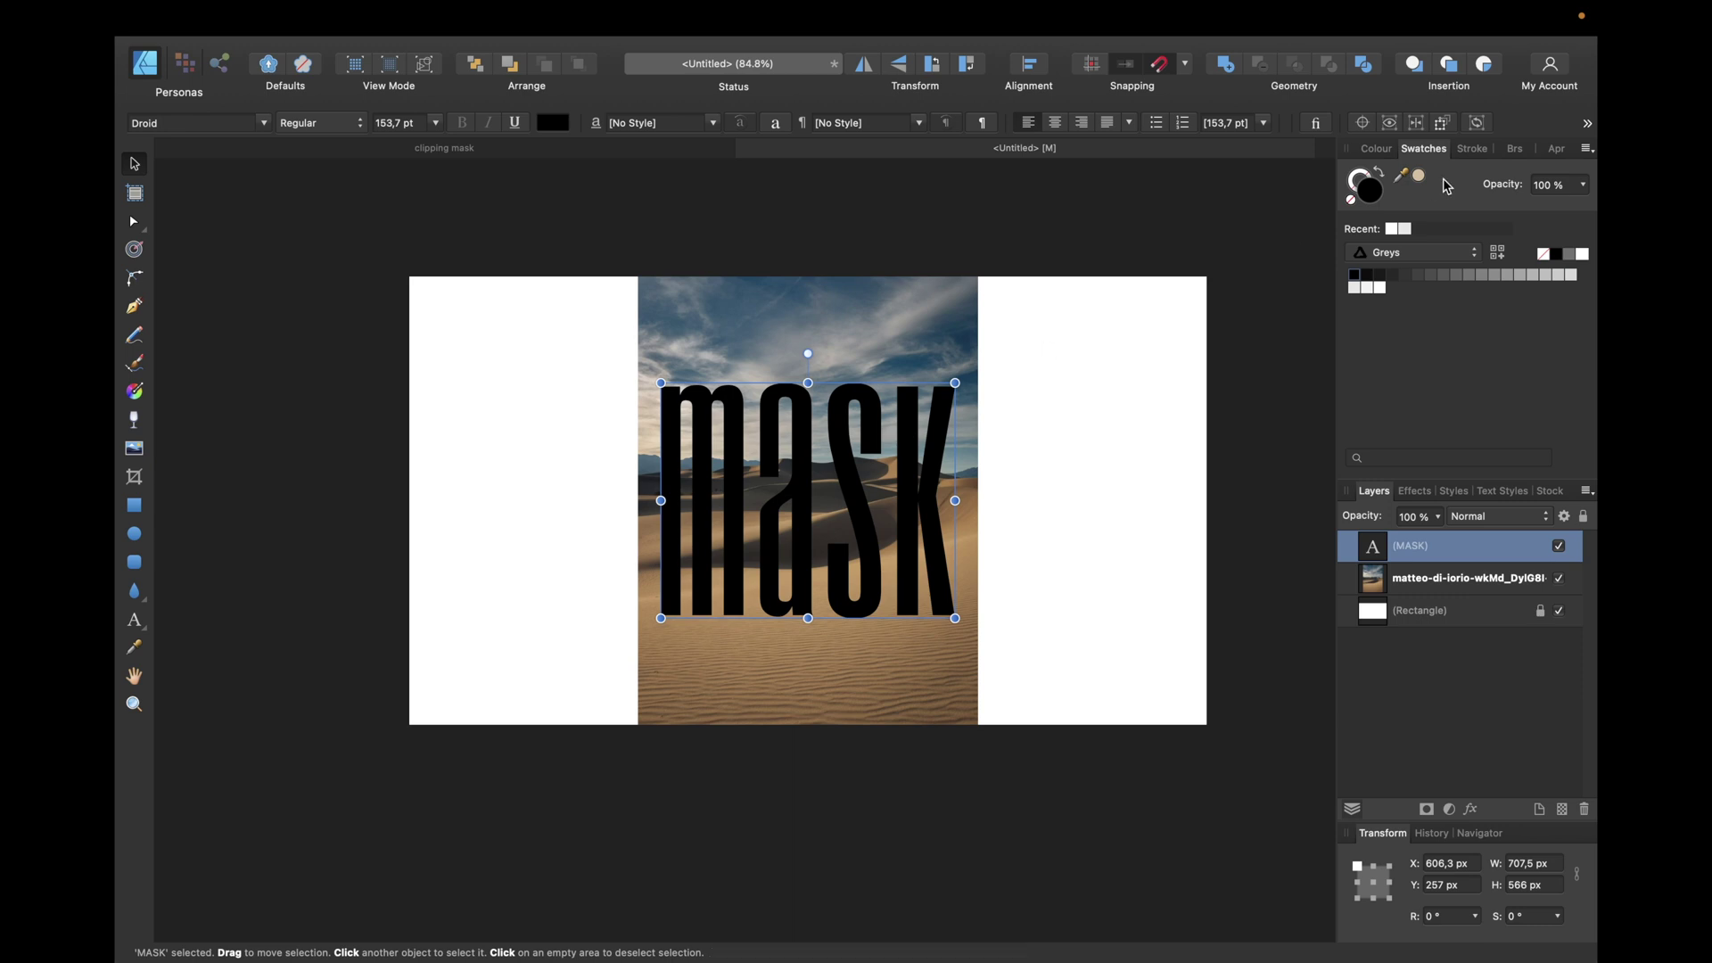
# Step: Convert the MASK text to curves, giving a group of four separate letter shapes
pyautogui.click(1588, 124)
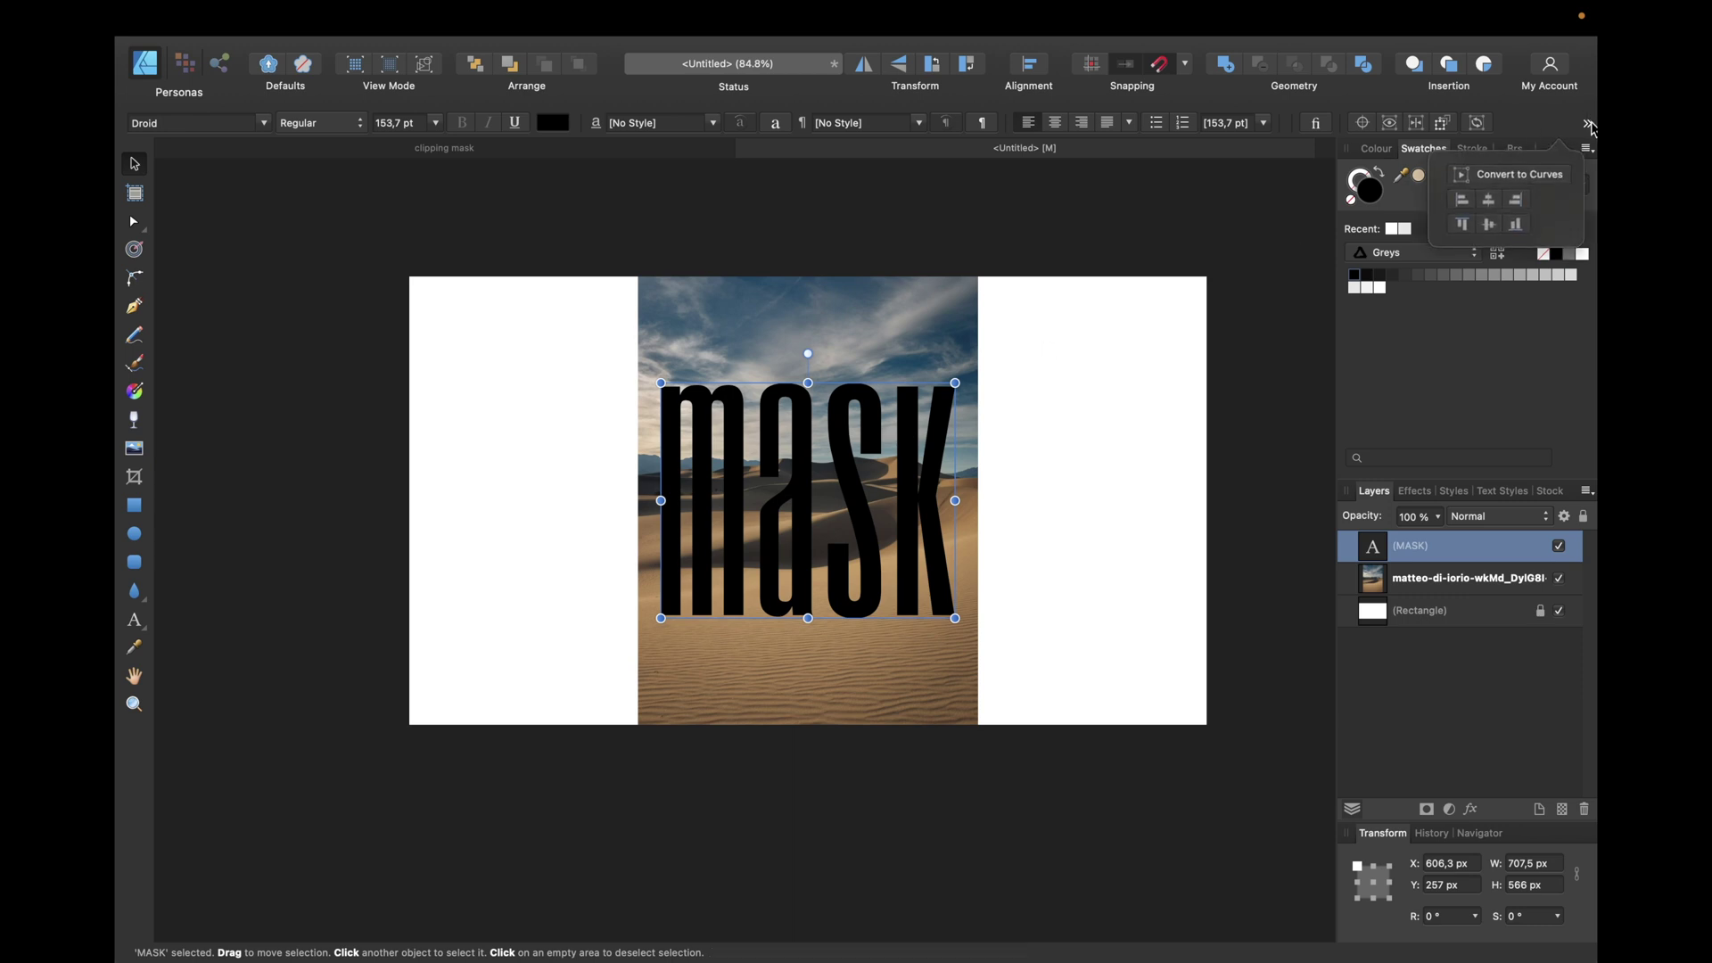
pyautogui.click(1519, 174)
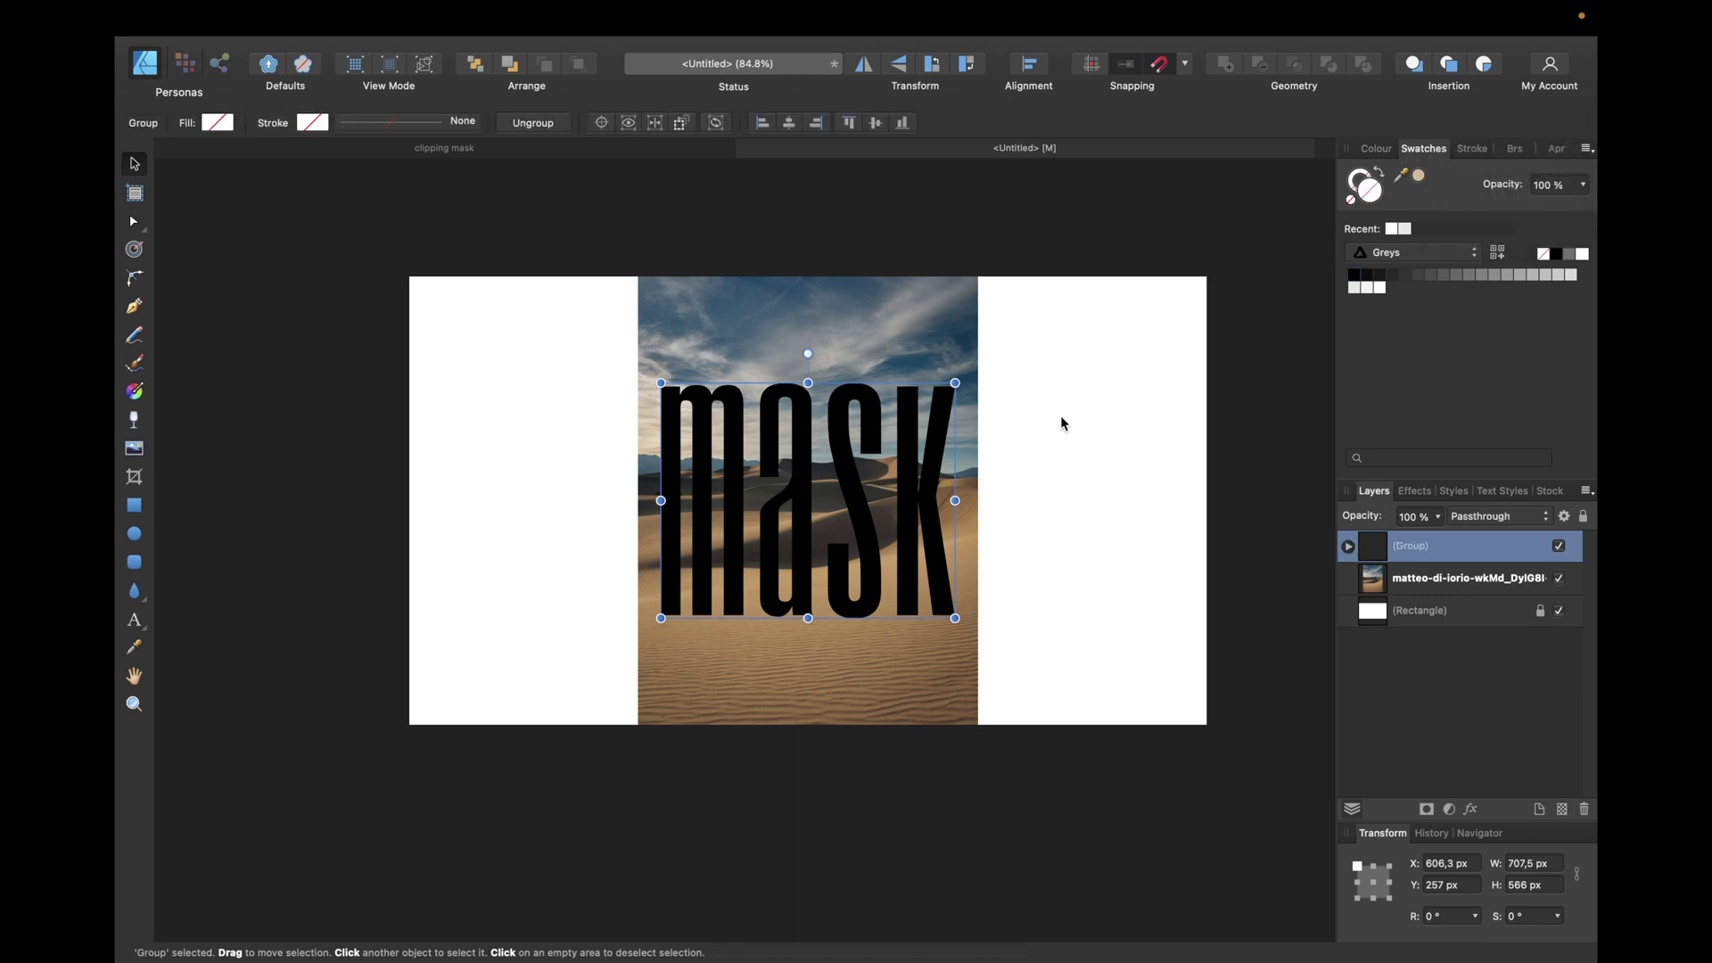
pyautogui.doubleClick(930, 457)
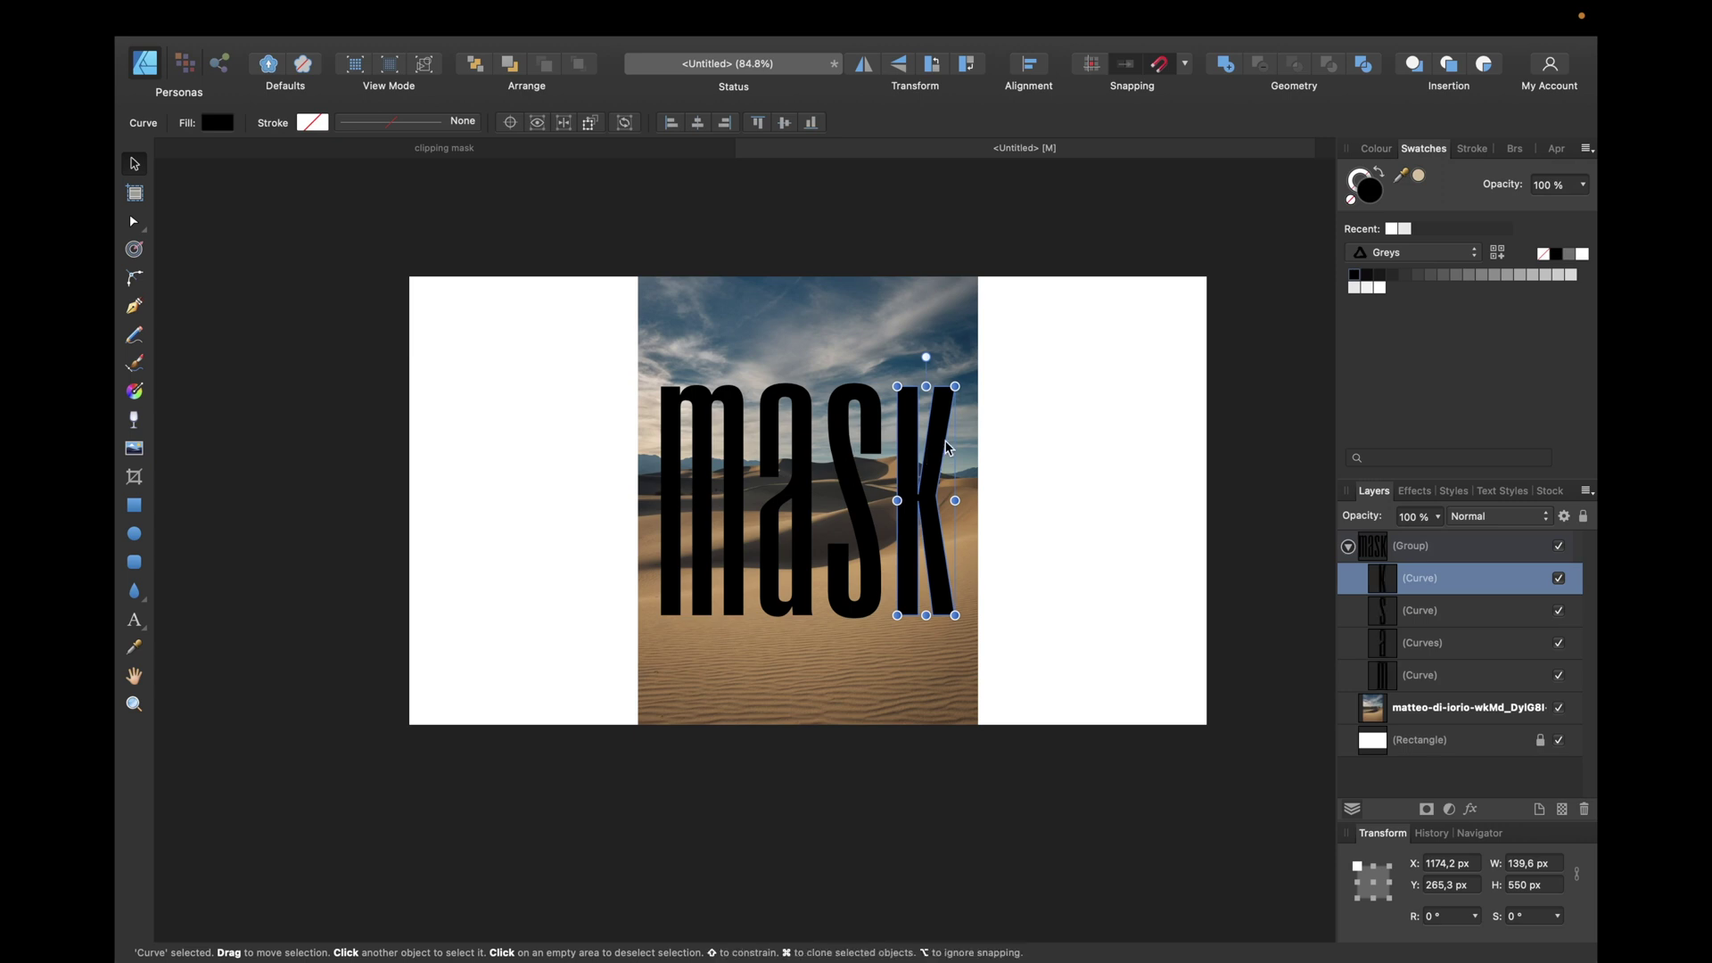
pyautogui.scroll(3, 822, 596)
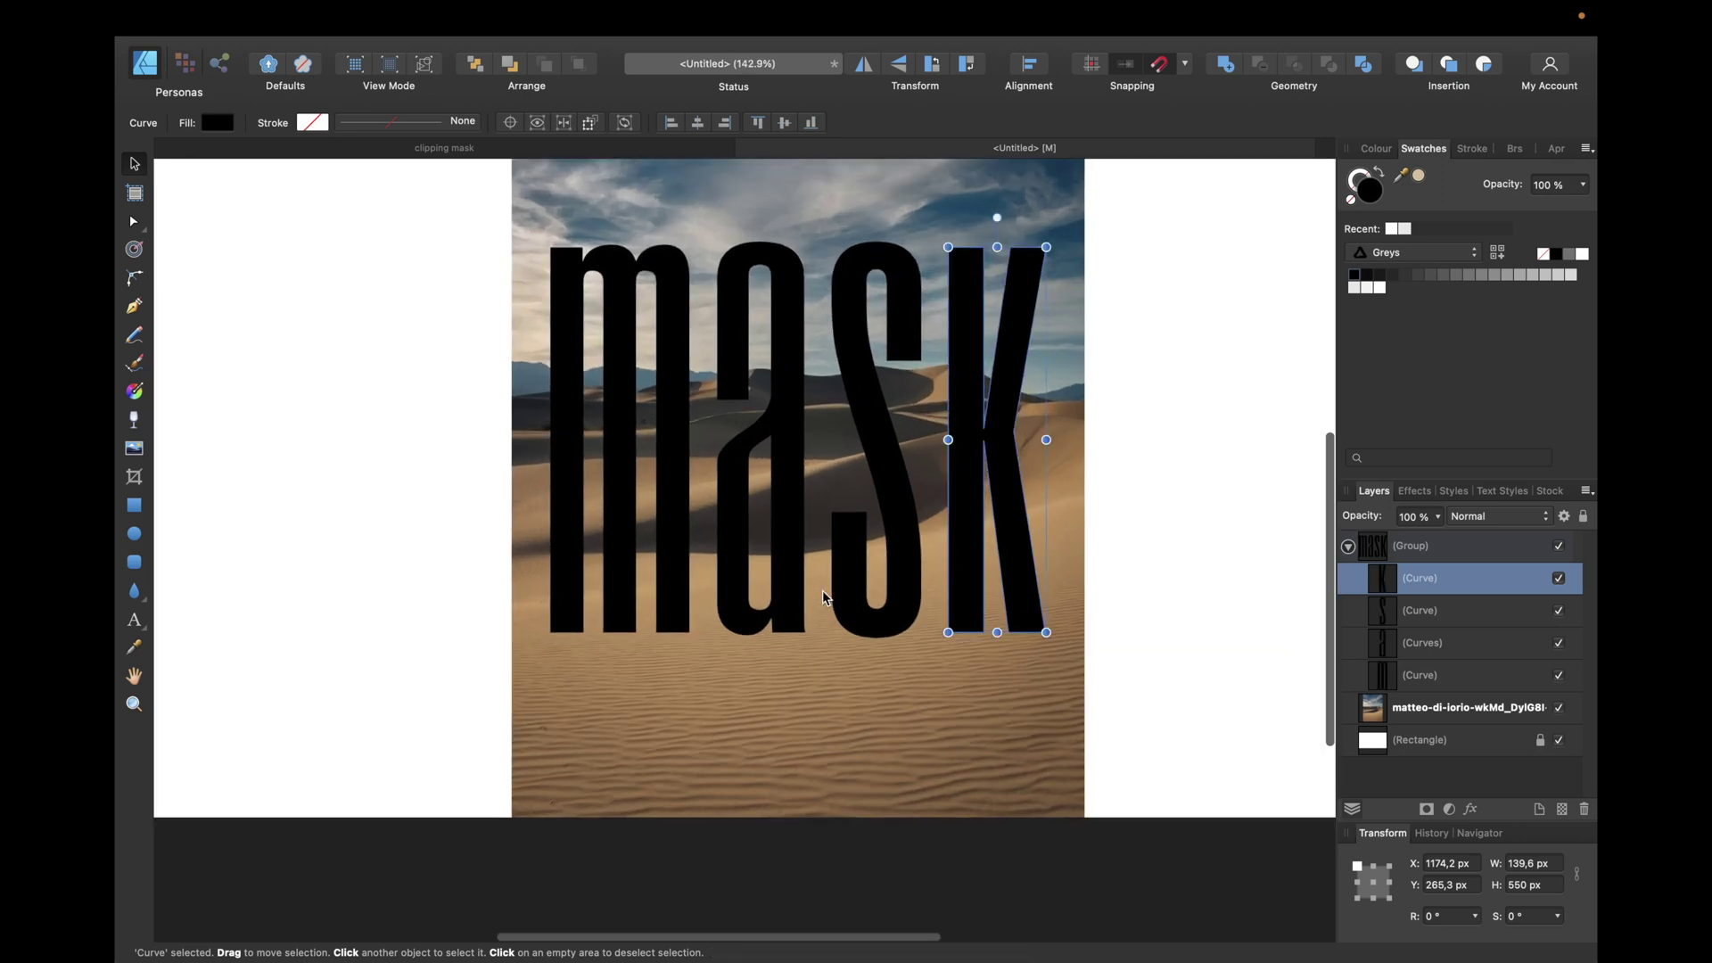
pyautogui.hotkey('shift', 'Left')
pyautogui.hotkey('shift', 'Right')
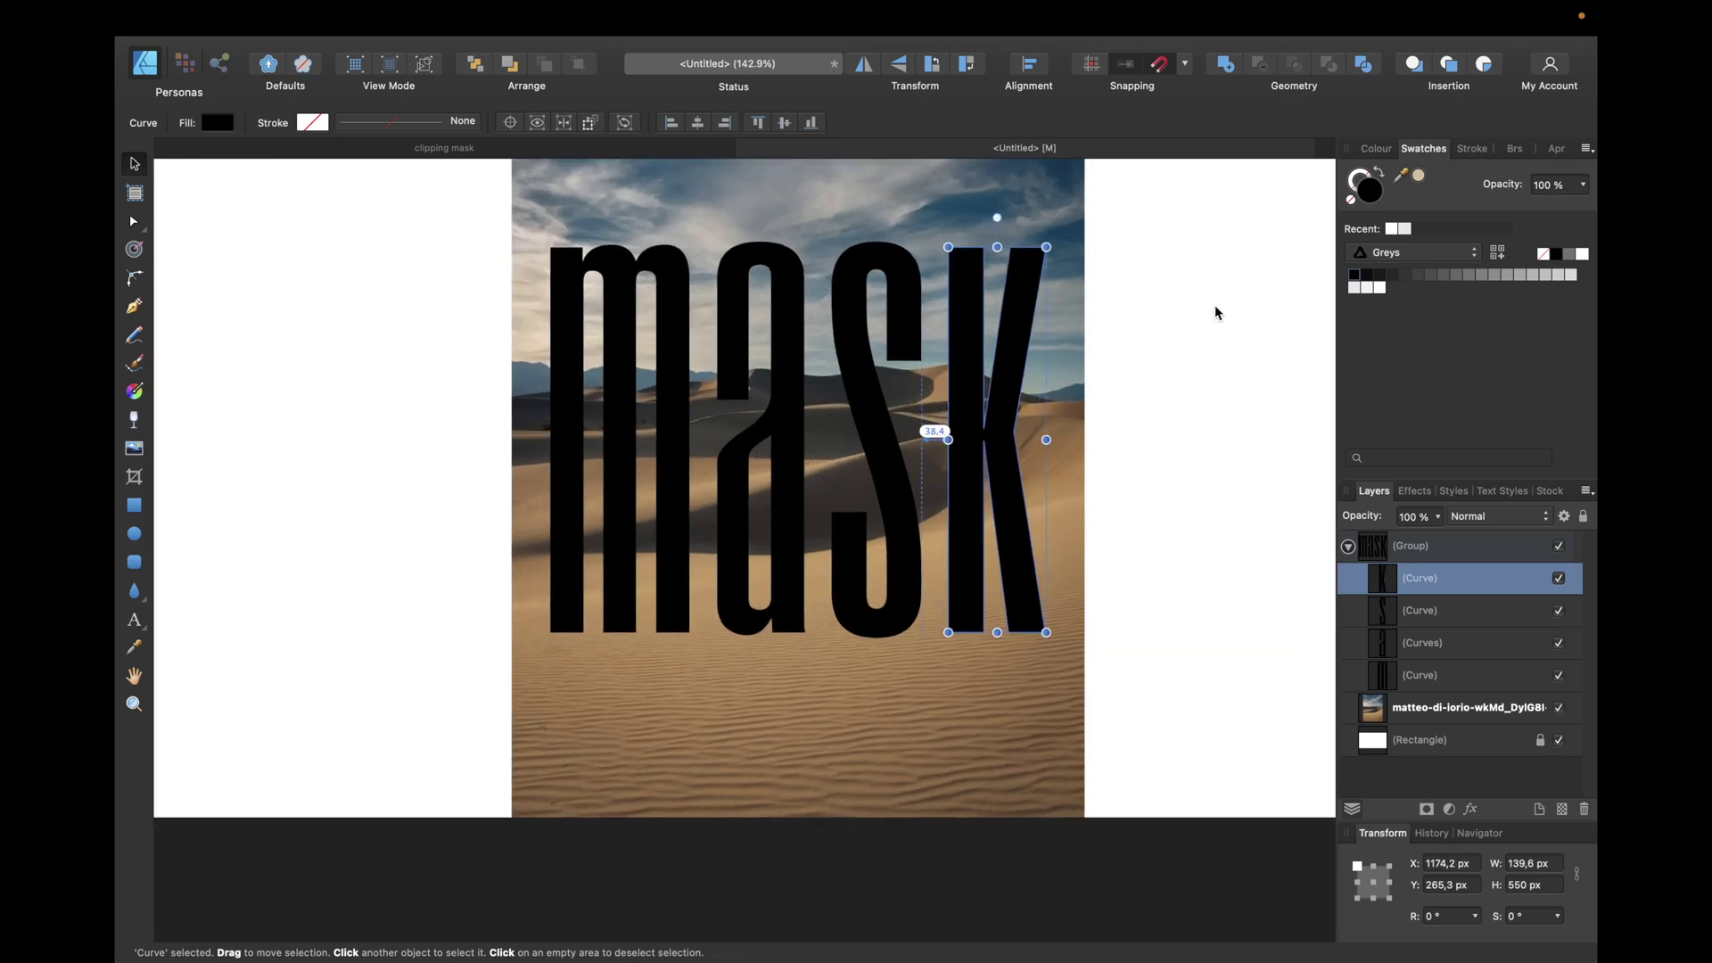
pyautogui.click(1218, 298)
pyautogui.scroll(-2, 1218, 297)
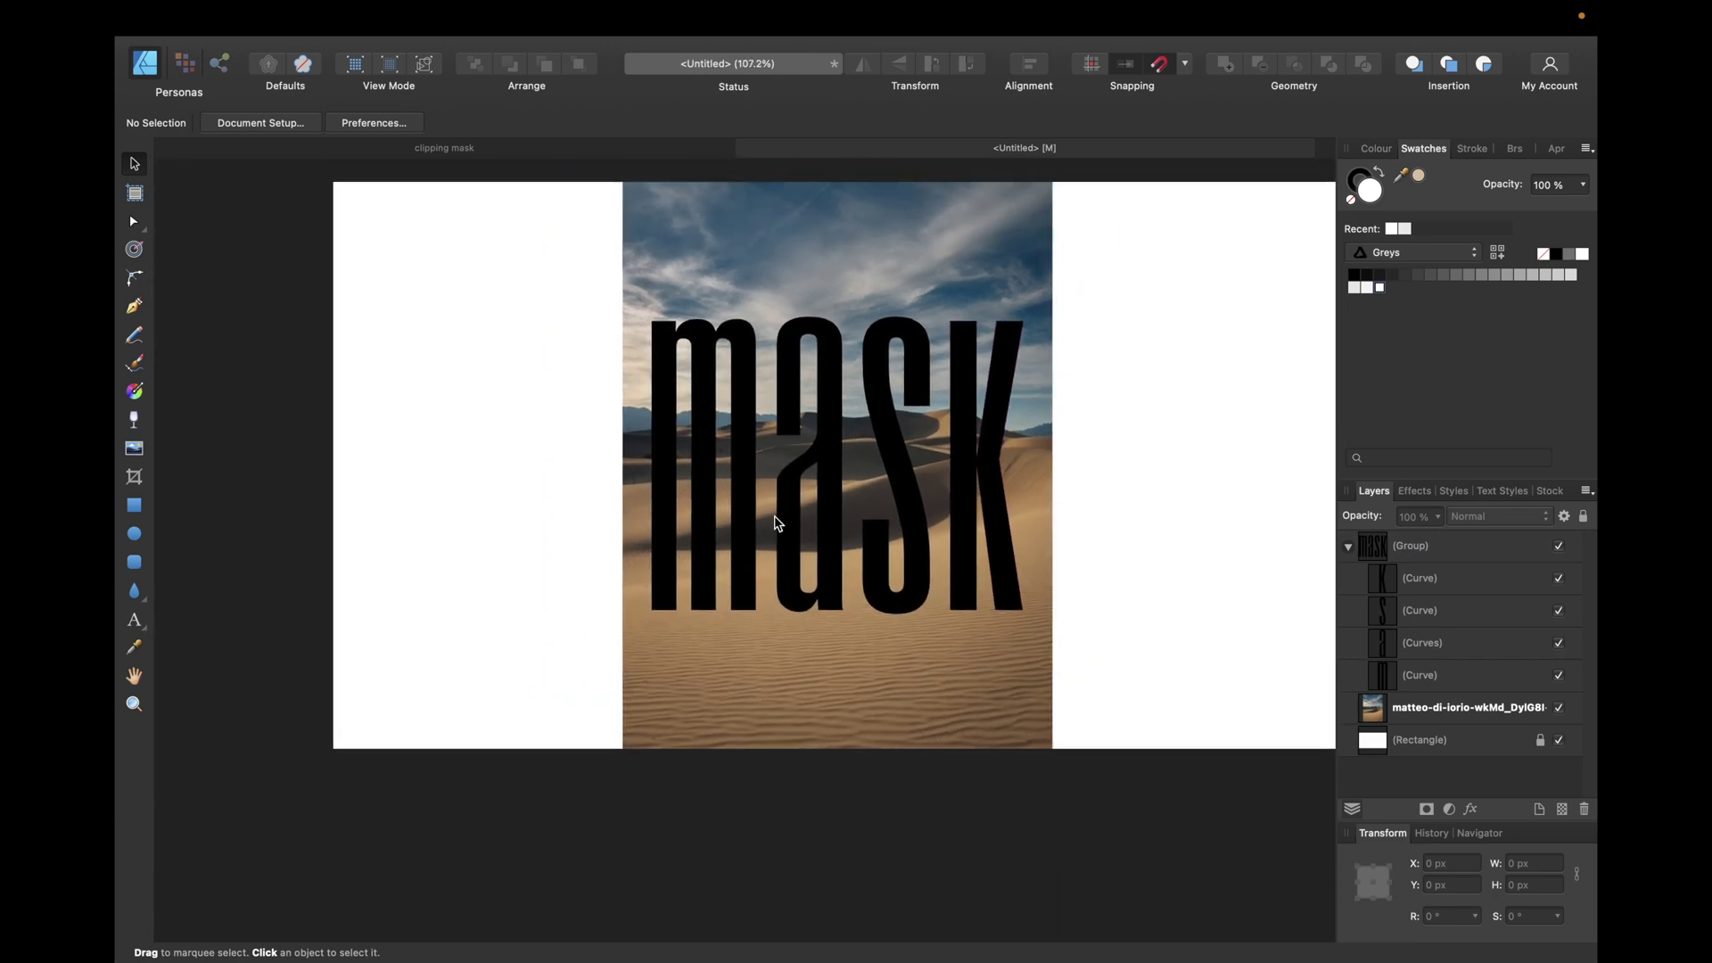
pyautogui.scroll(3, 775, 523)
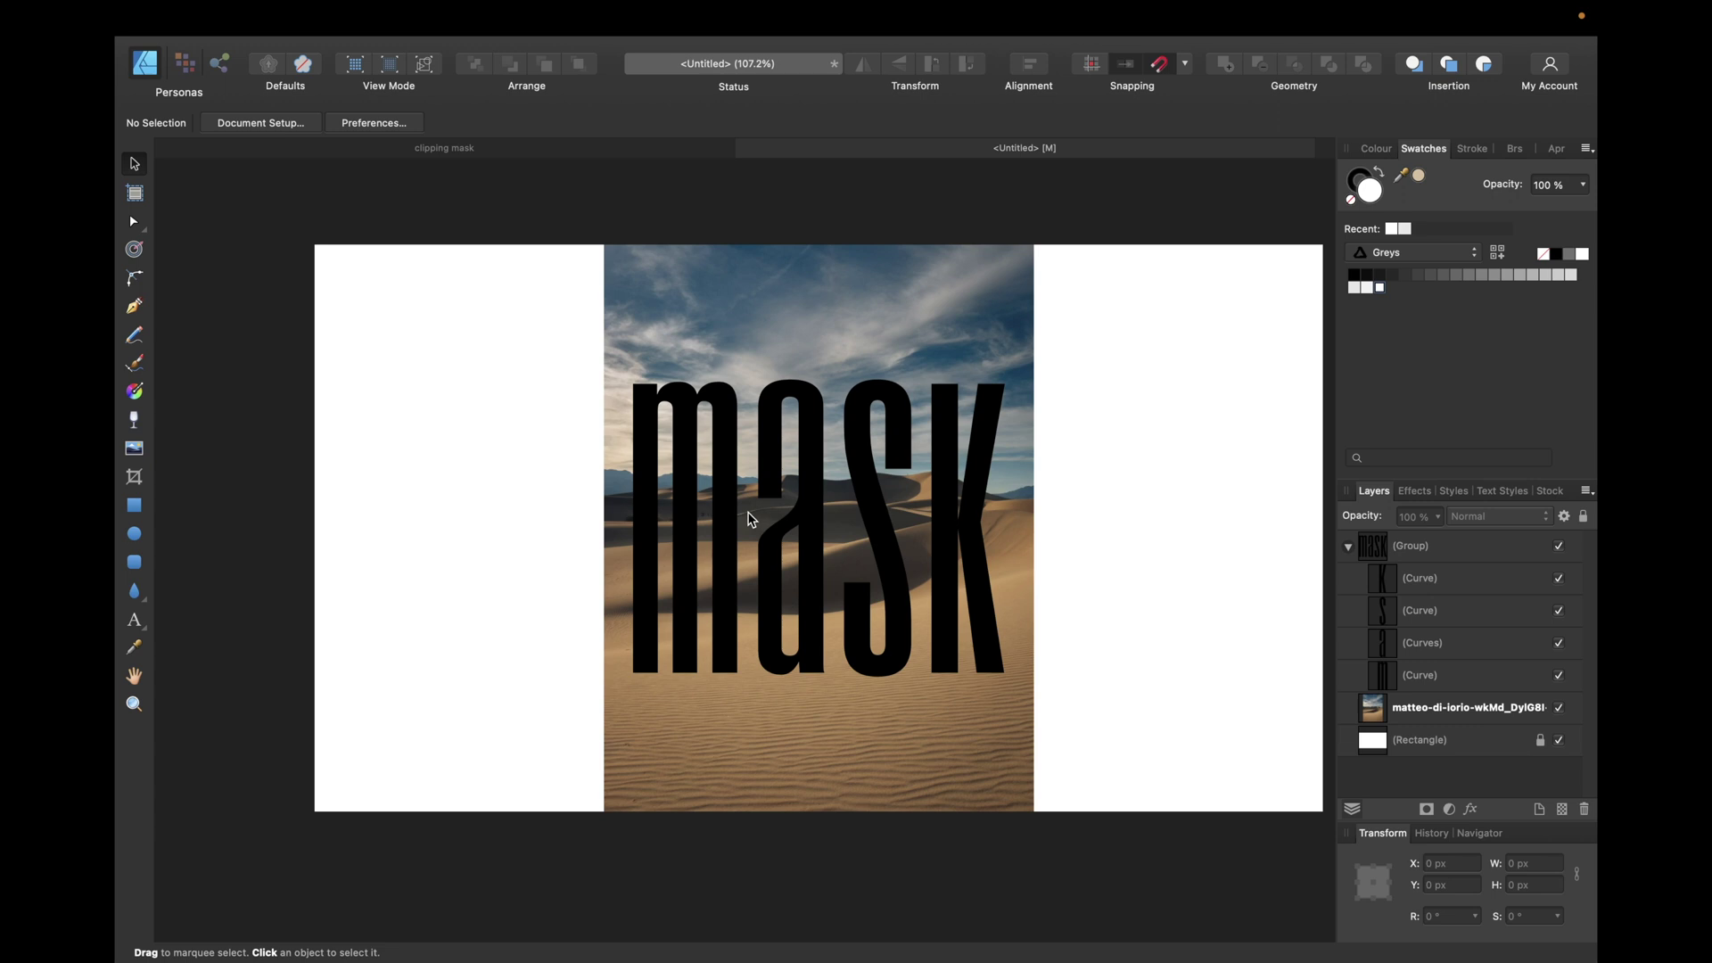
pyautogui.click(1412, 557)
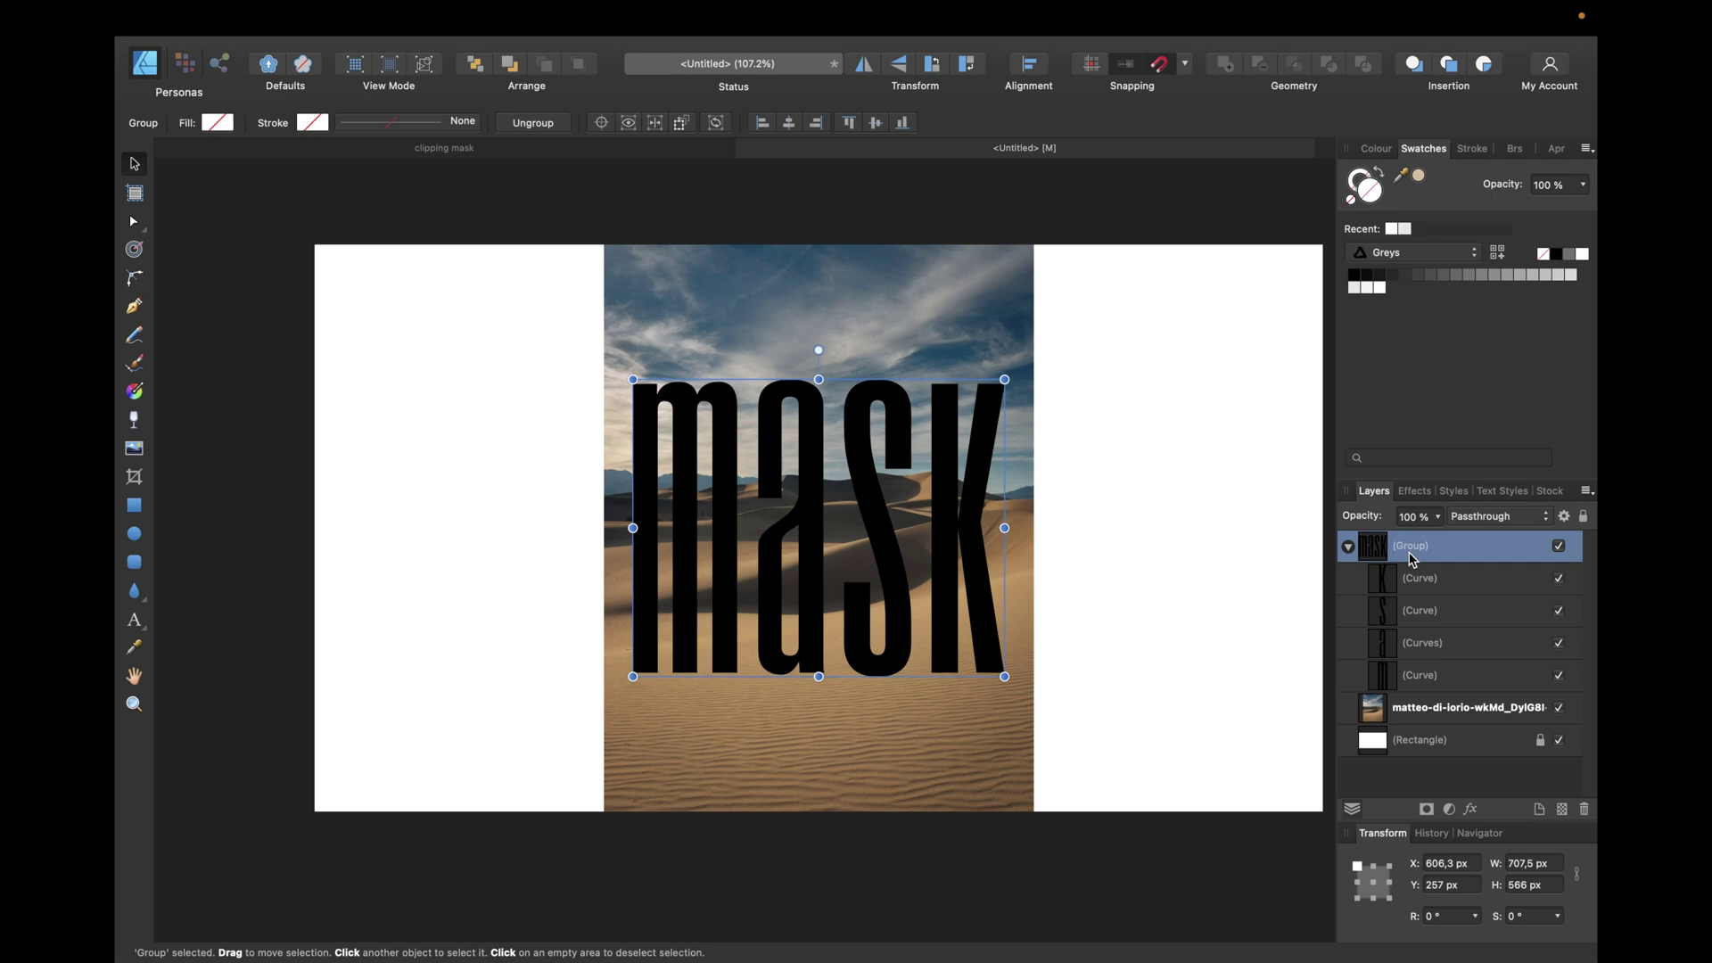
# Step: Ungroup the MASK letter group with Cmd+Shift+G into four separate curve layers
pyautogui.press('super+shift+g')
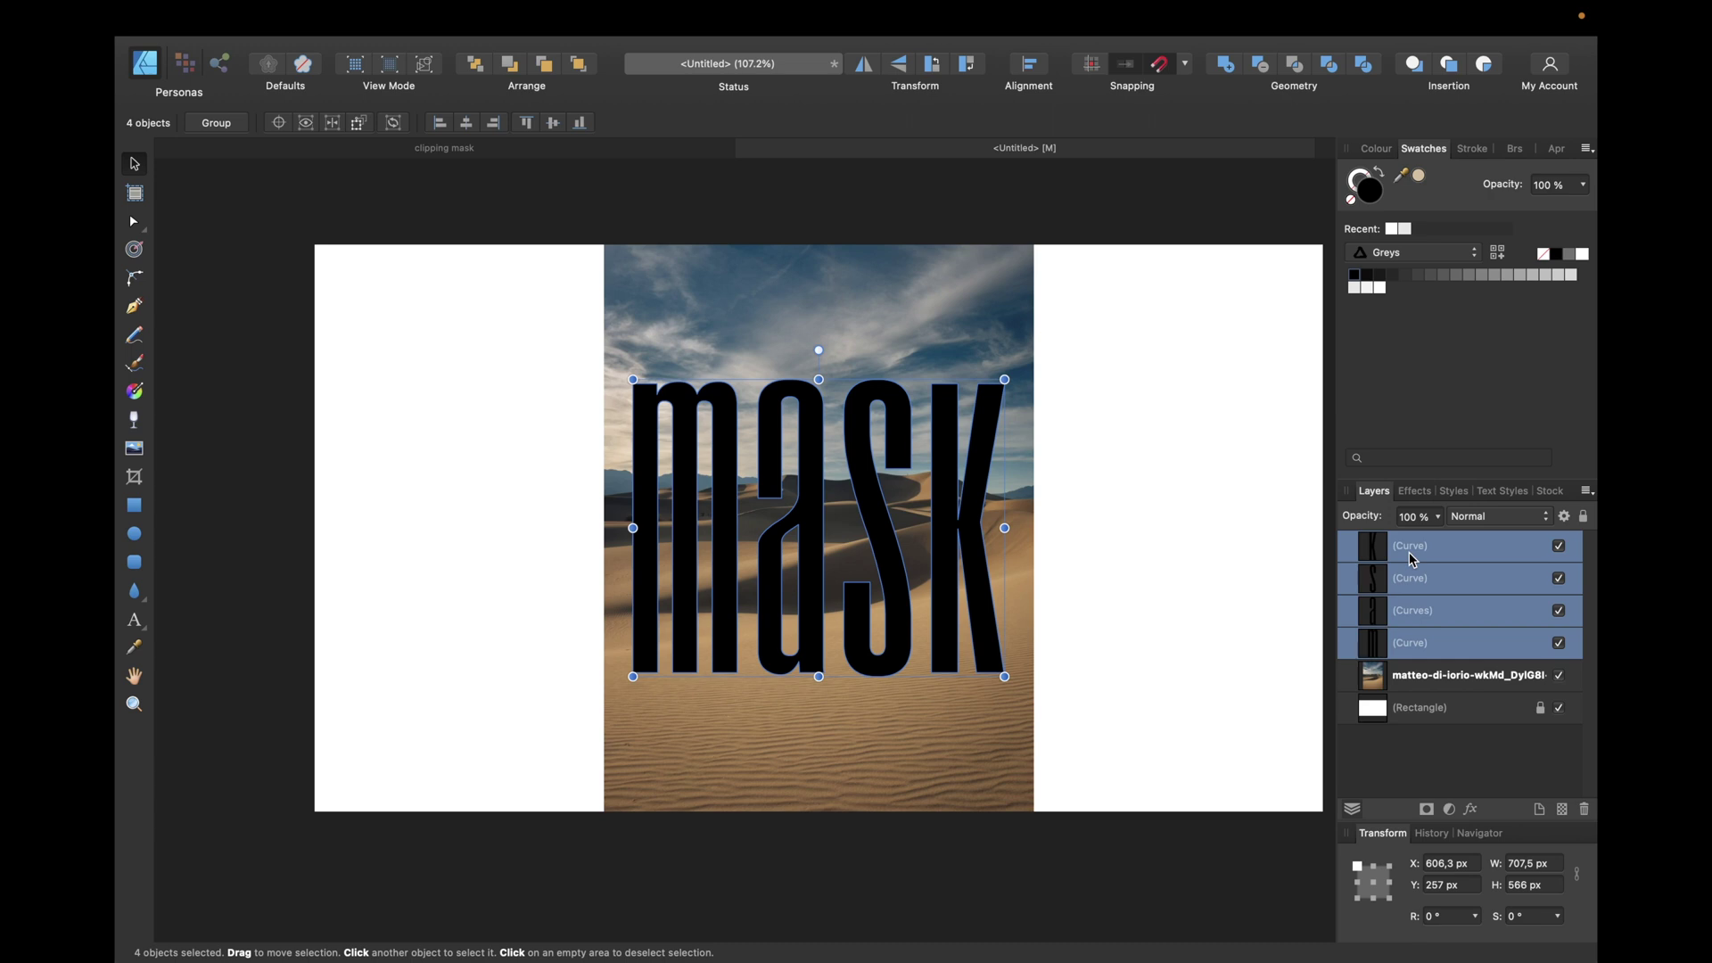
pyautogui.click(1422, 675)
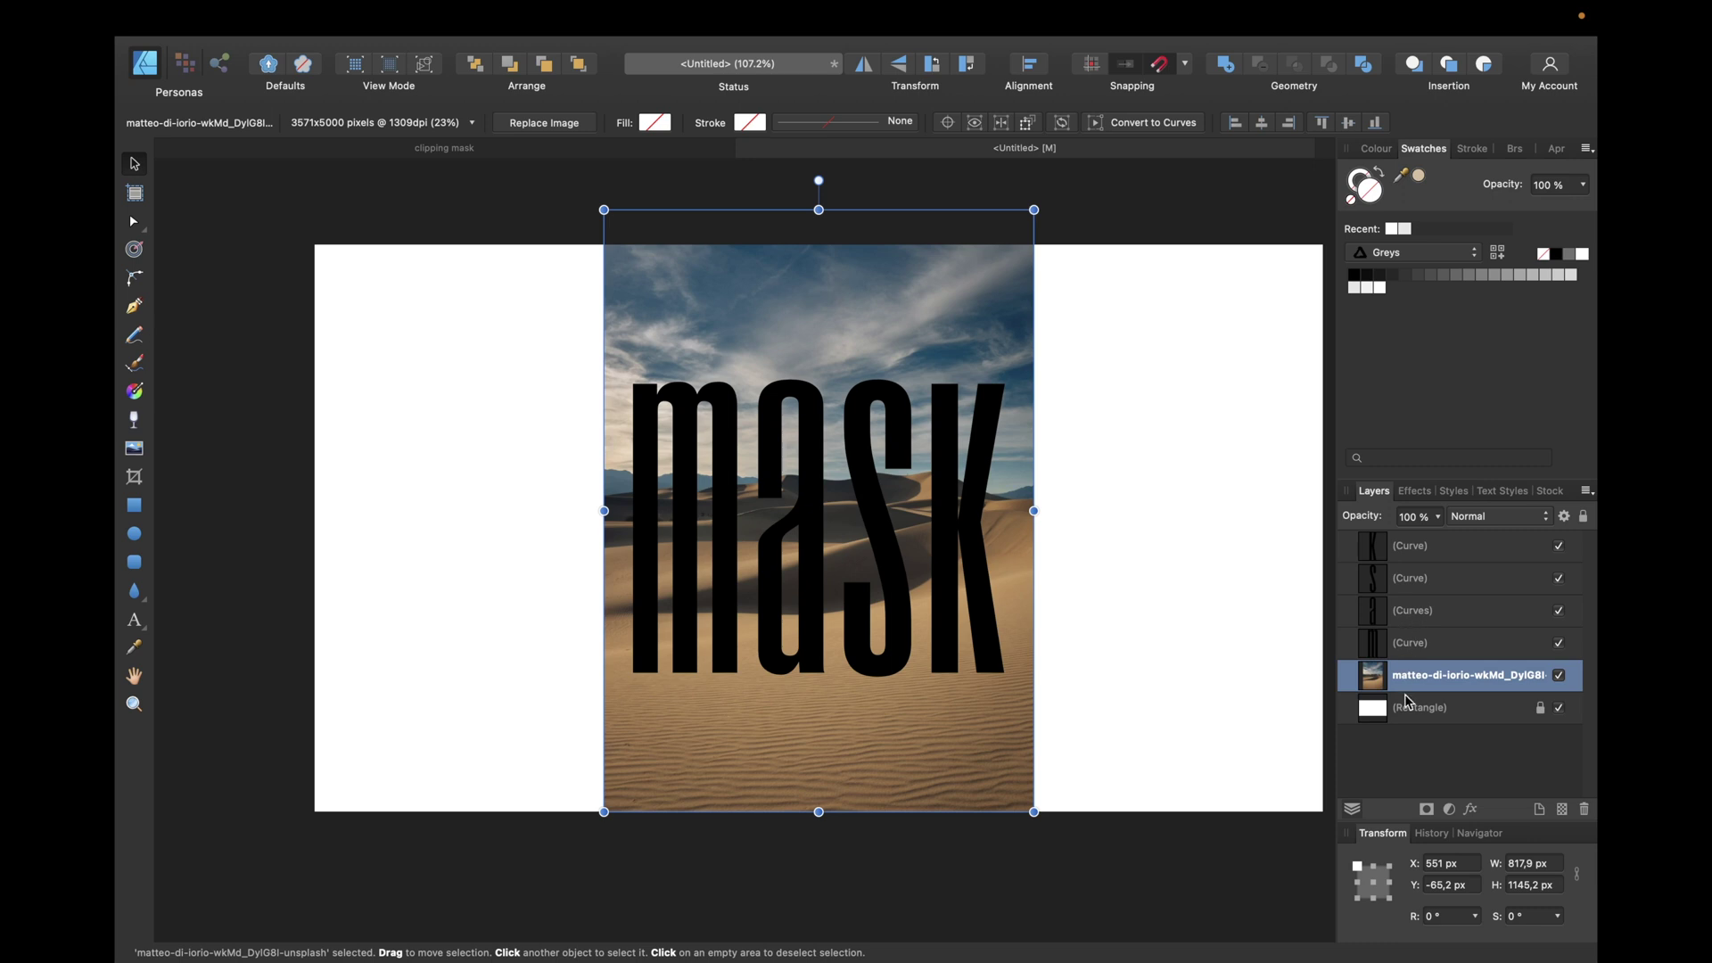
# Step: Duplicate the desert photo and clip one copy inside the letter K
pyautogui.press('super+j')
pyautogui.press('super+j')
pyautogui.press('super+j')
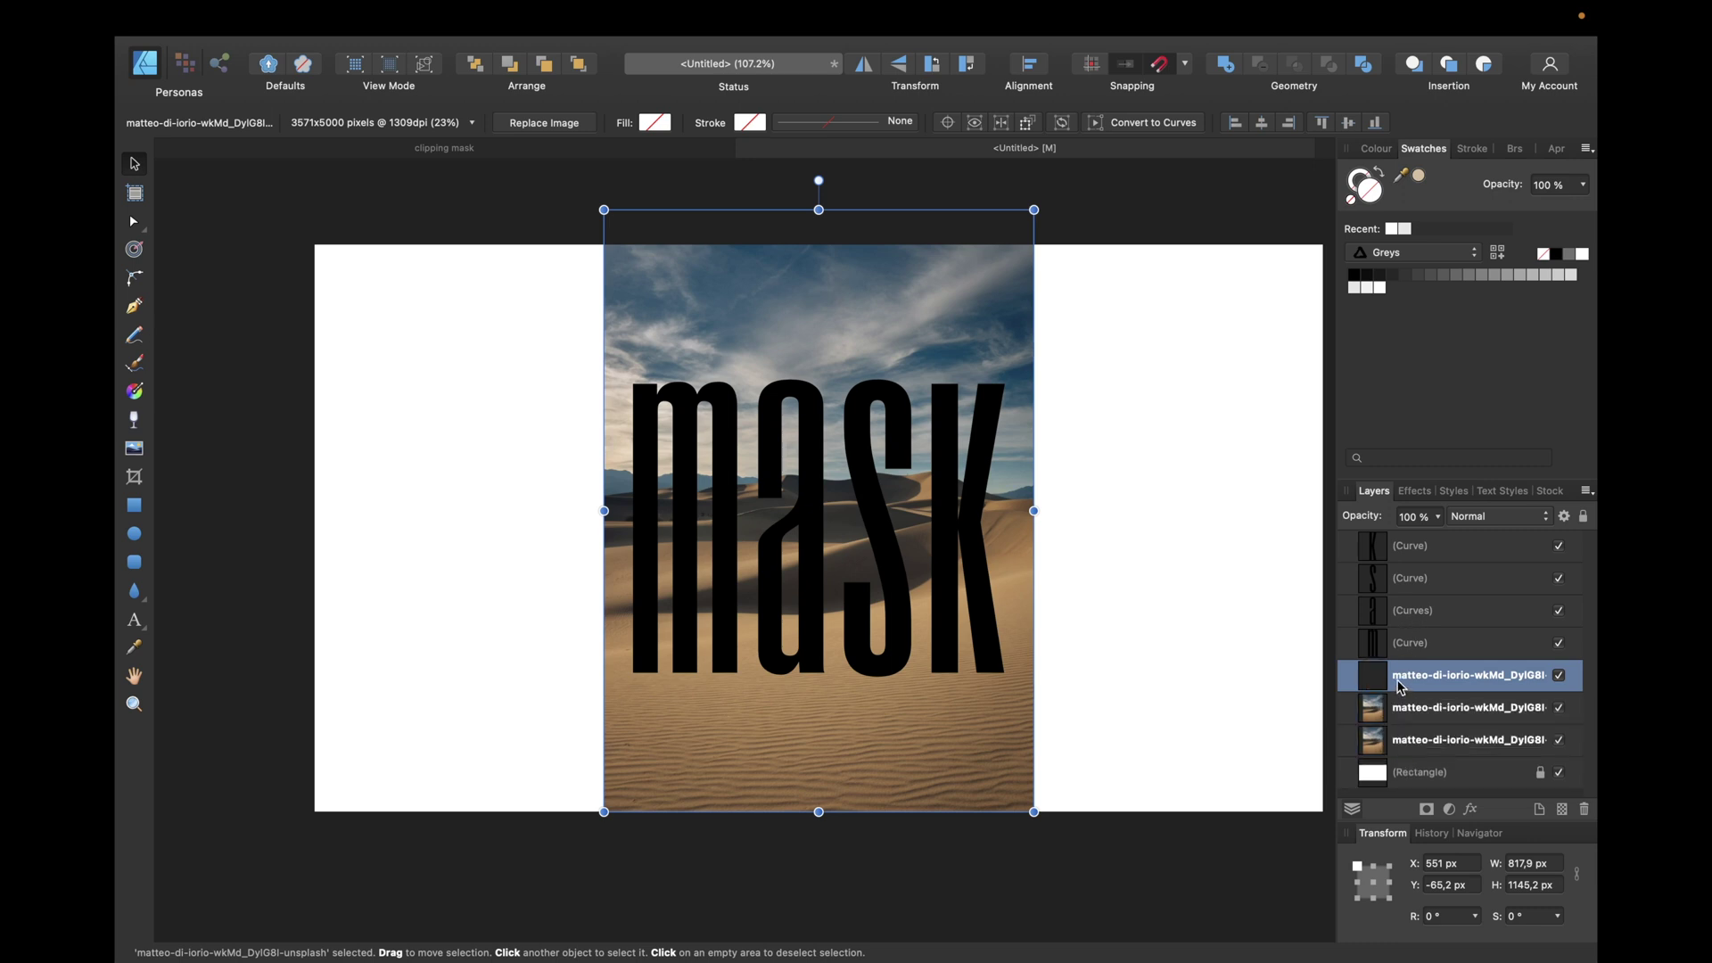
pyautogui.scroll(-1, 1411, 685)
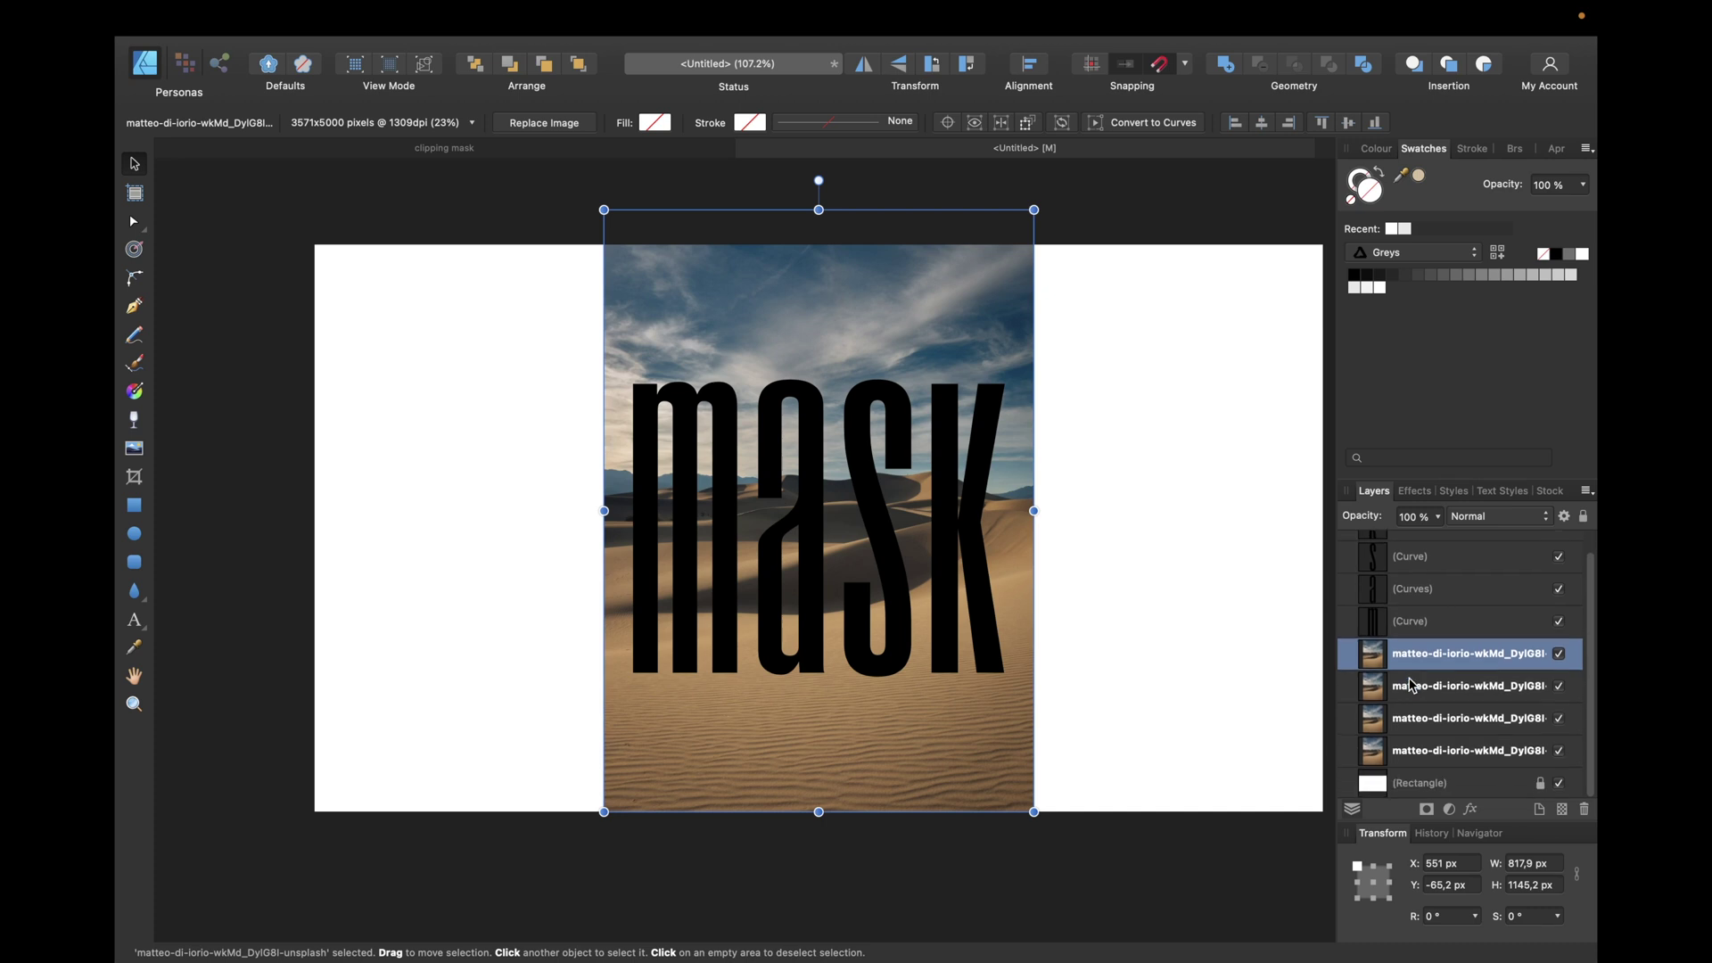
pyautogui.scroll(1, 1411, 685)
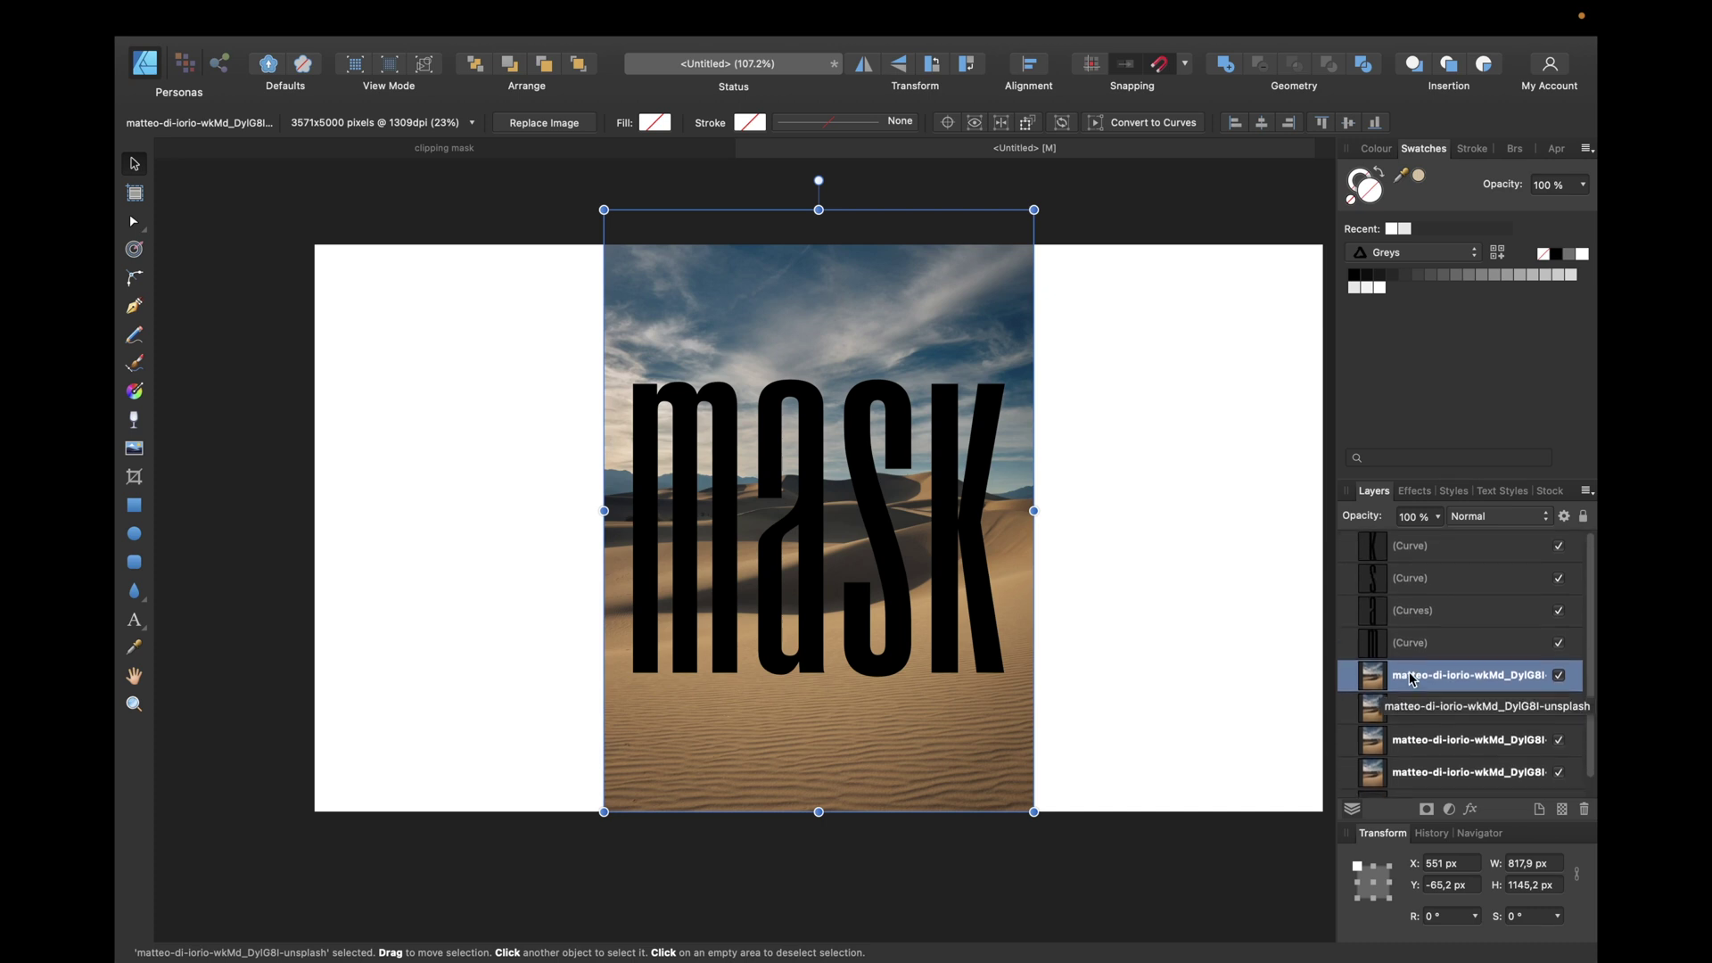
pyautogui.moveTo(1410, 679); pyautogui.dragTo(1404, 559)
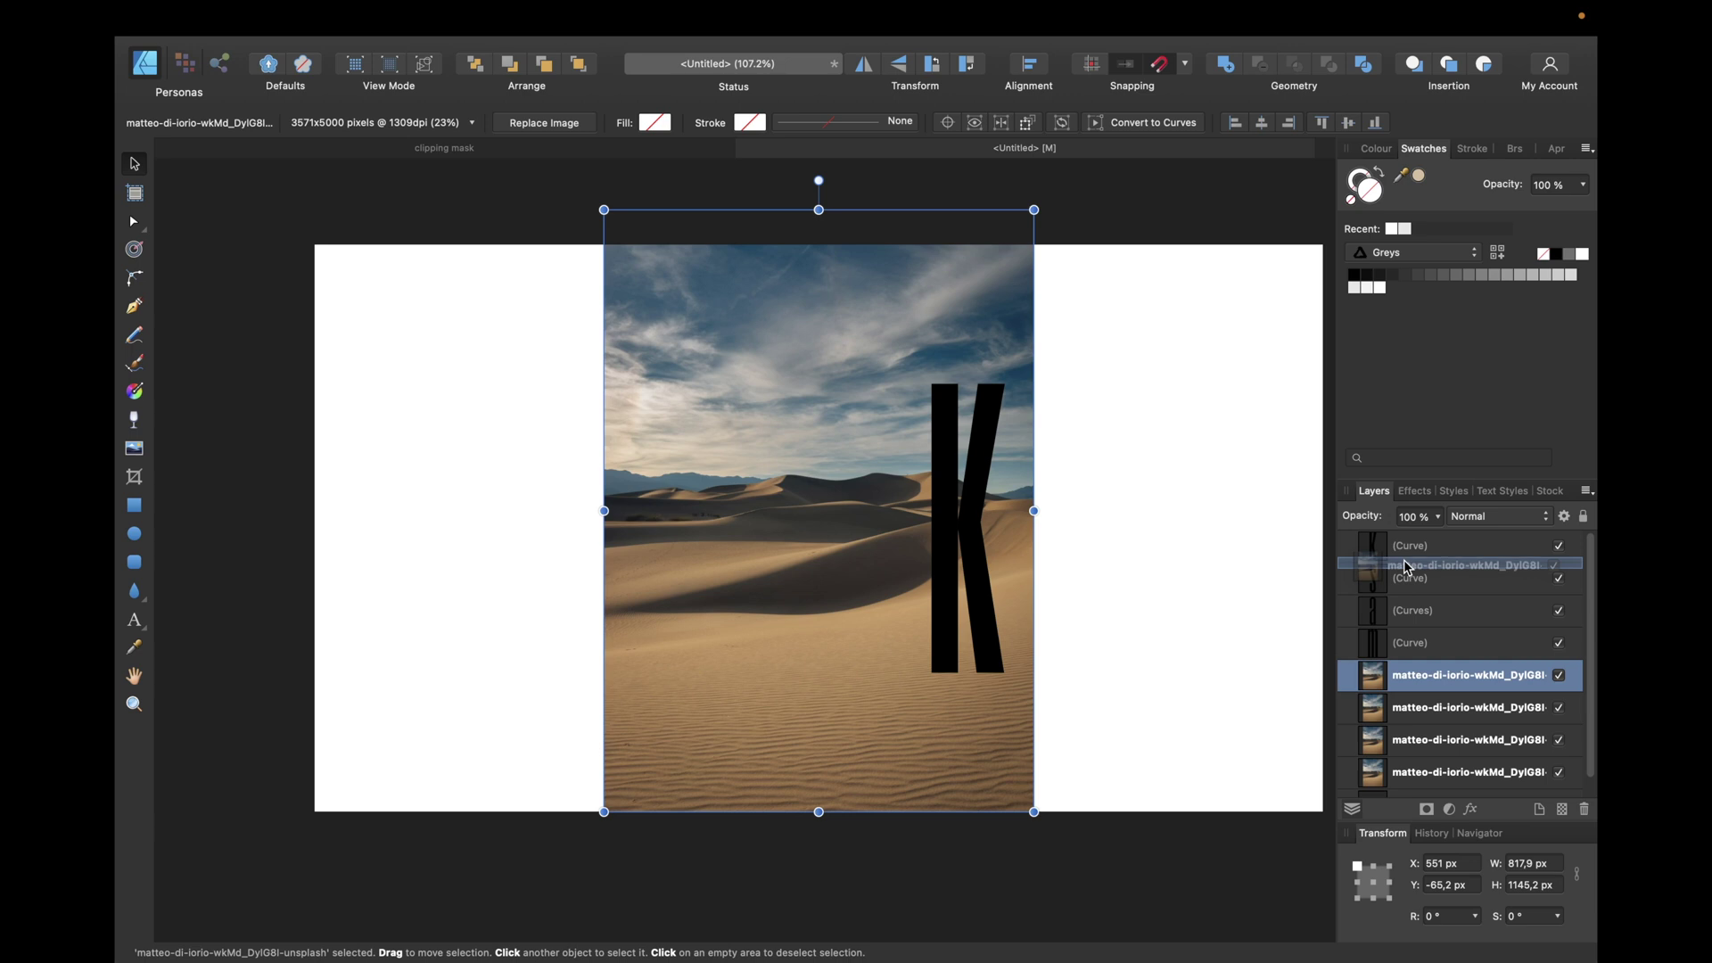
pyautogui.moveTo(1404, 564); pyautogui.dragTo(1446, 568)
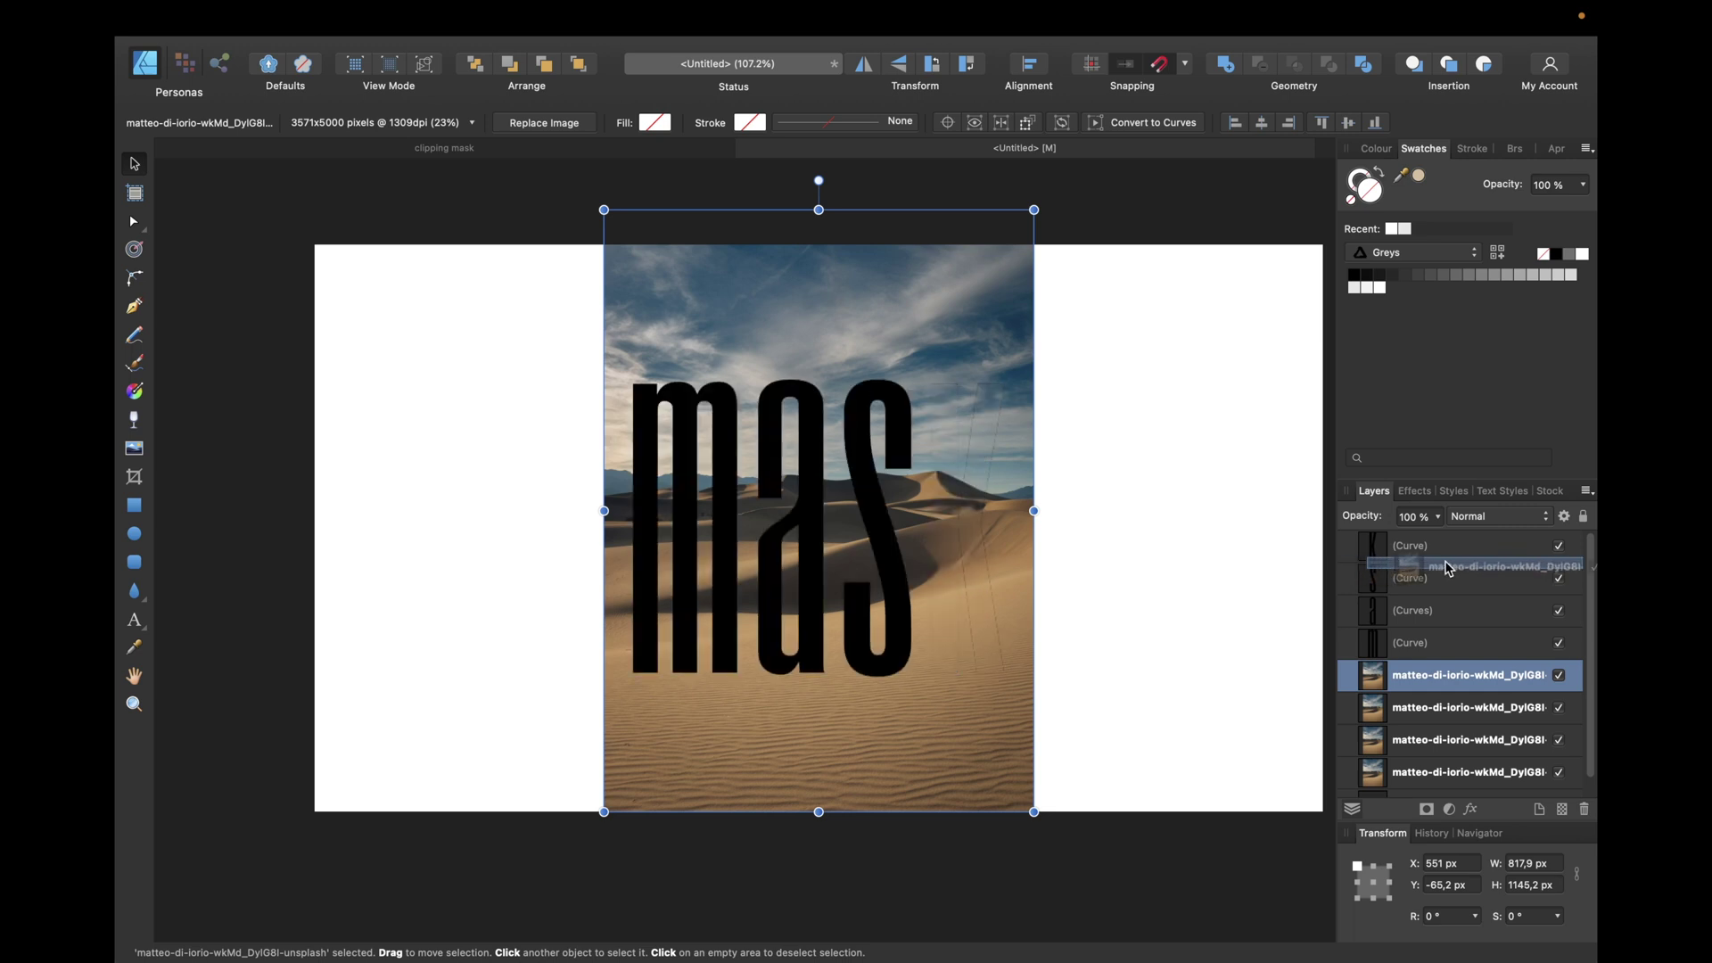
pyautogui.moveTo(1446, 568)
pyautogui.mouseDown()
pyautogui.moveTo(1358, 565)
pyautogui.moveTo(1428, 566)
pyautogui.mouseUp()
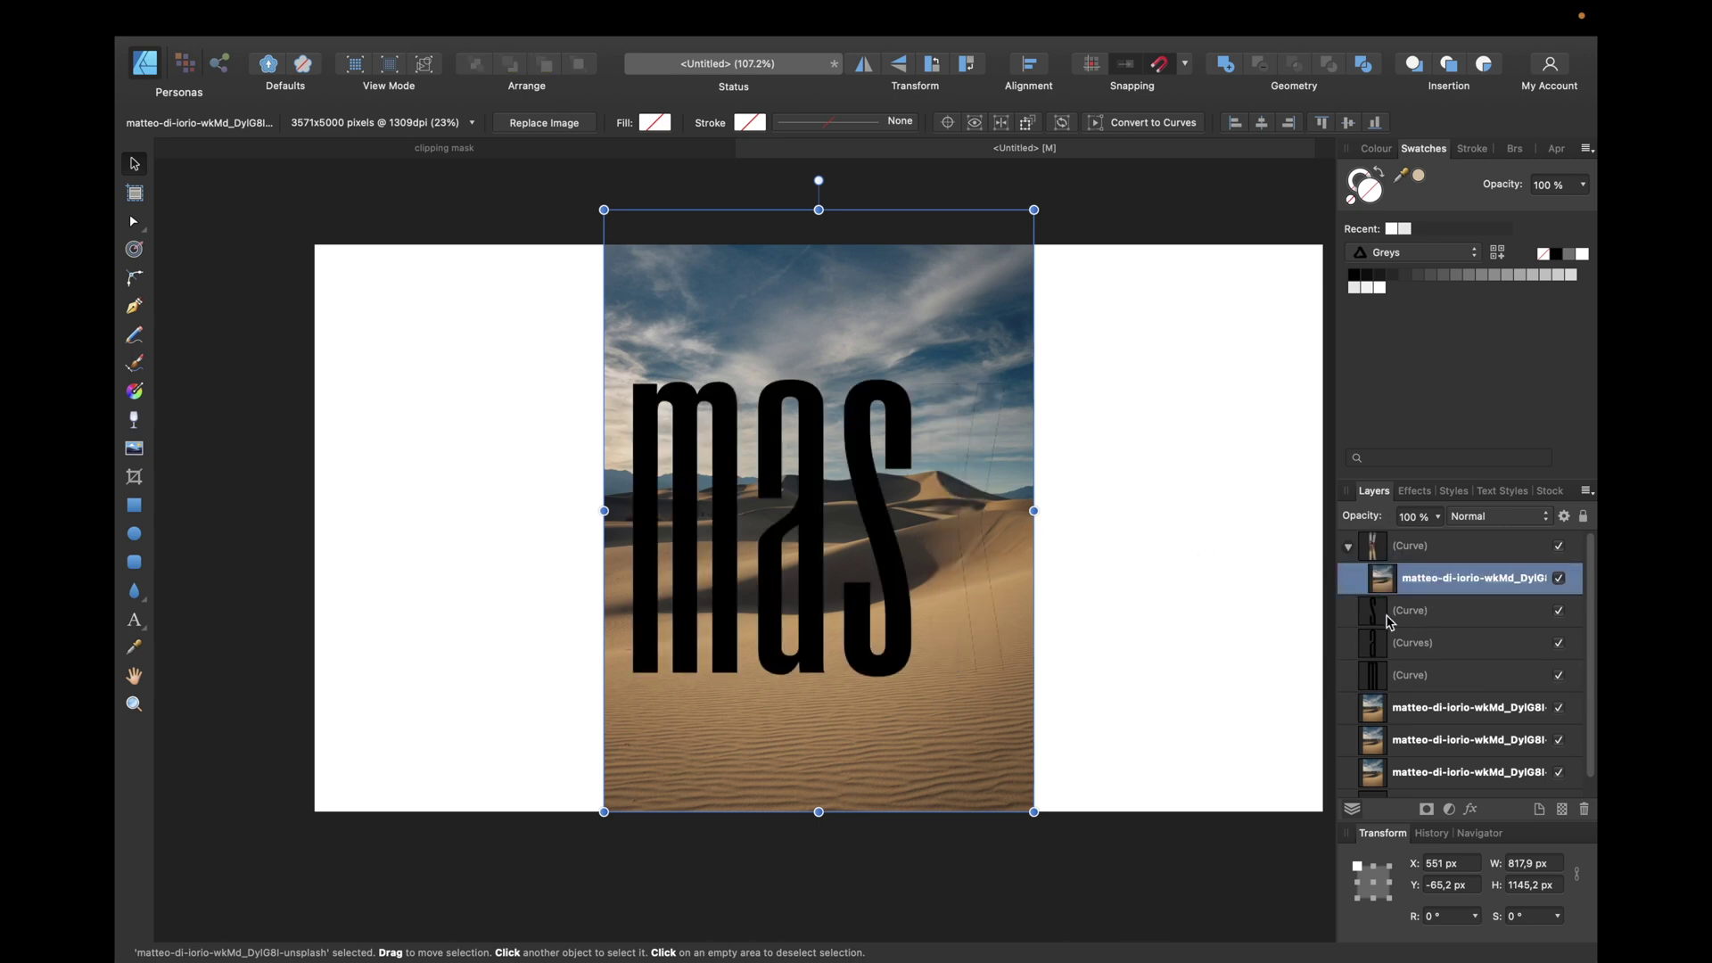
# Step: Hide the three spare desert photo copies
pyautogui.click(1558, 708)
pyautogui.click(1559, 740)
pyautogui.click(1558, 772)
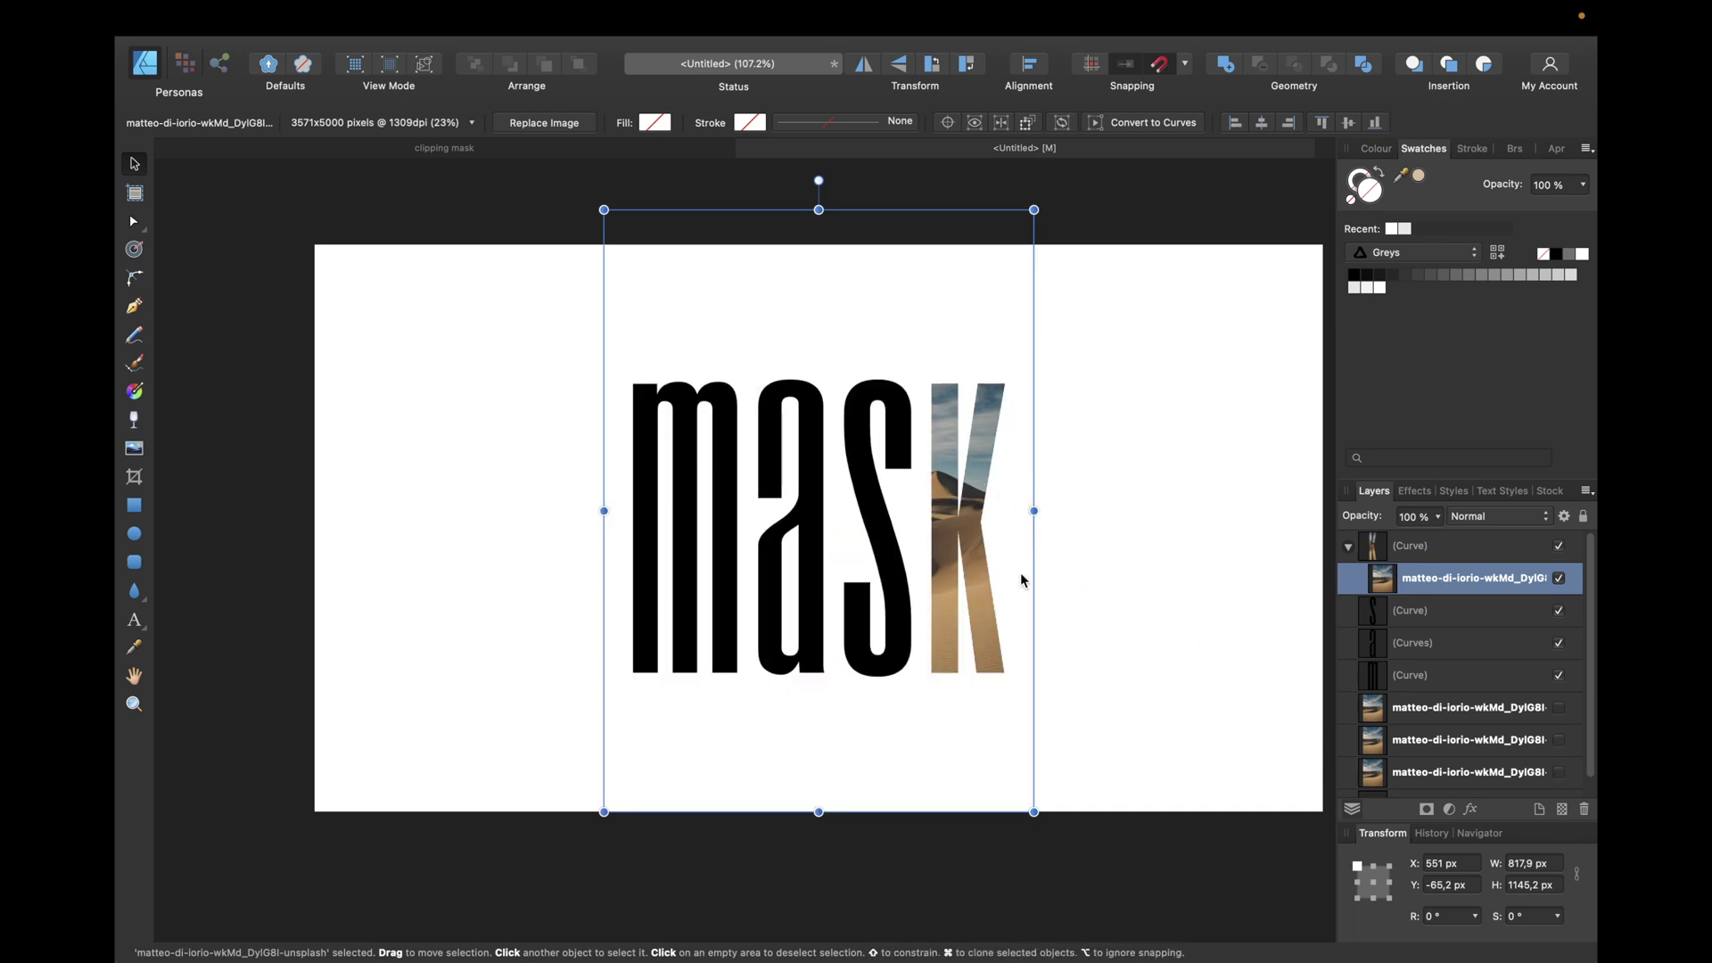
# Step: Keep the K's photo at its original position after a trial move
pyautogui.moveTo(1008, 580); pyautogui.dragTo(1025, 660)
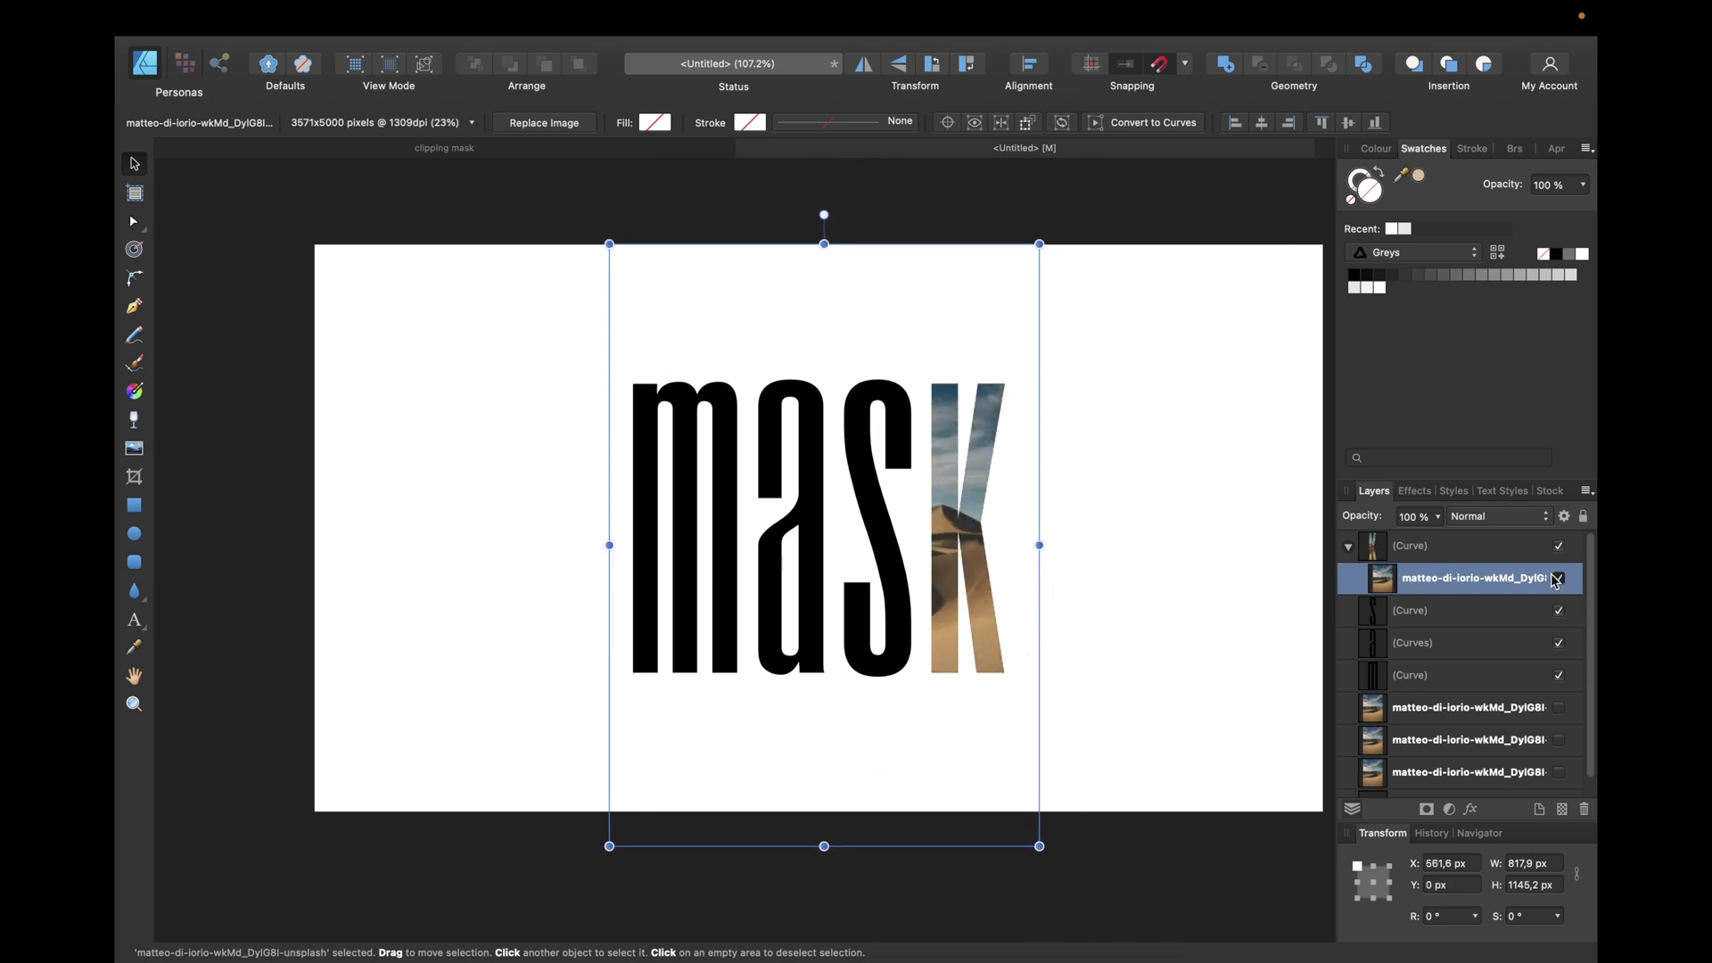
pyautogui.click(1558, 578)
pyautogui.click(1558, 579)
pyautogui.press('super+z')
pyautogui.press('super+z')
pyautogui.press('super+z')
pyautogui.press('super+z')
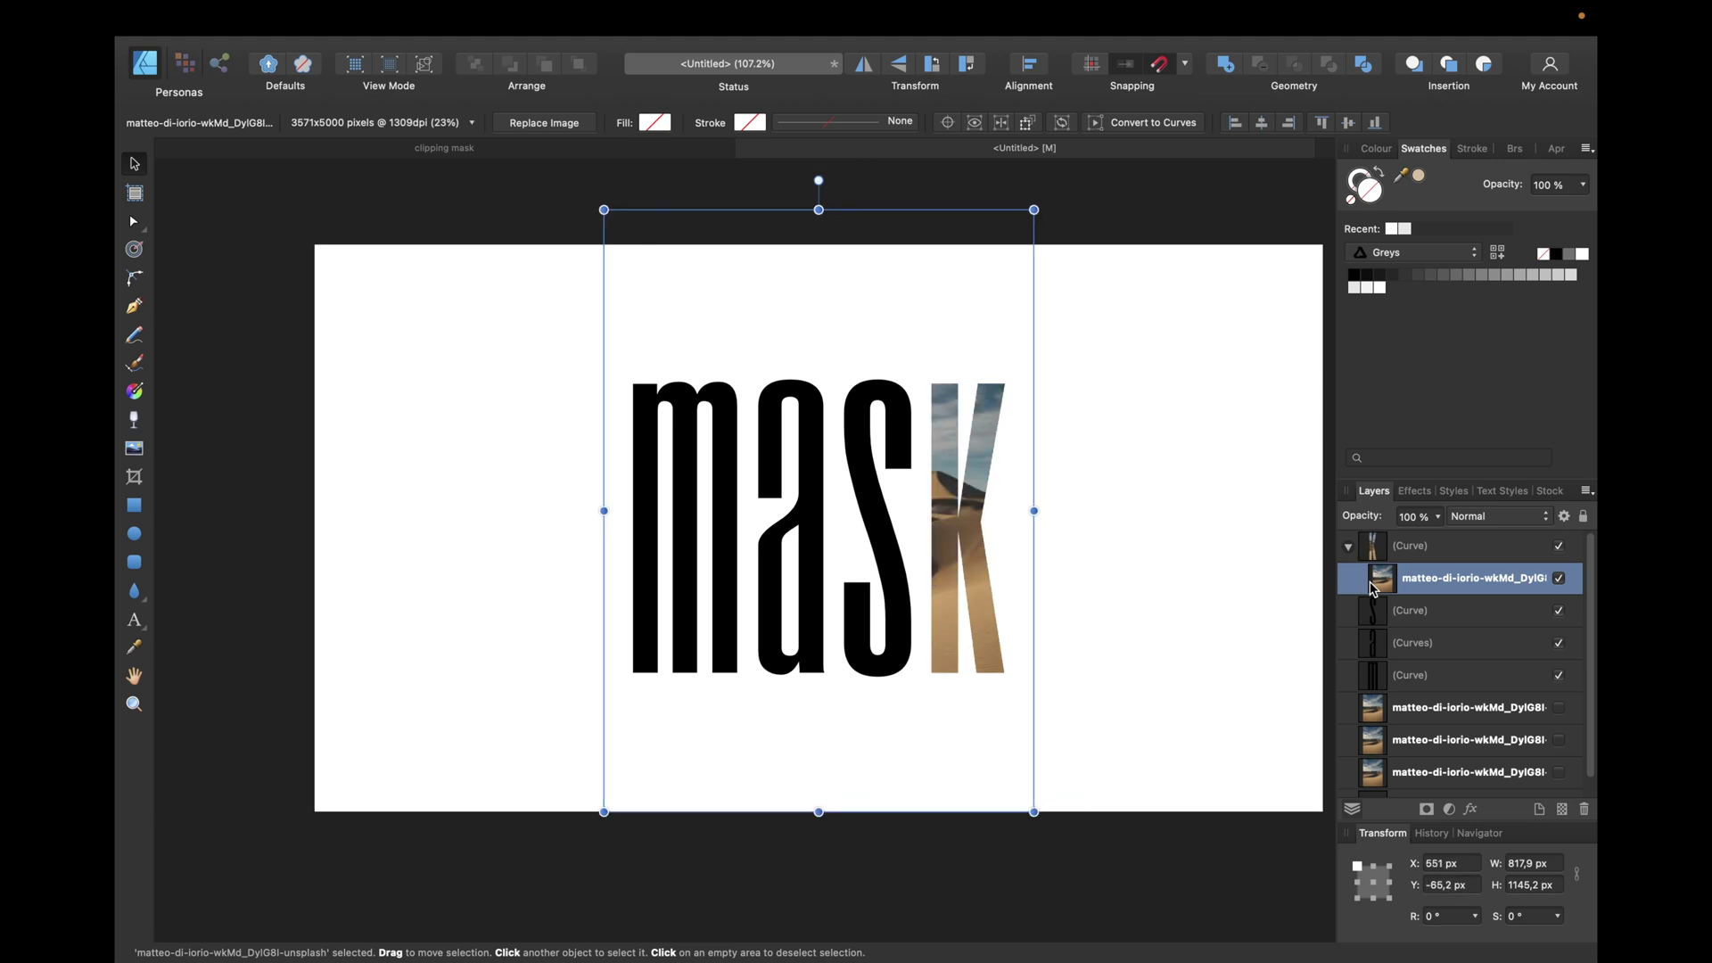
pyautogui.press('super+z')
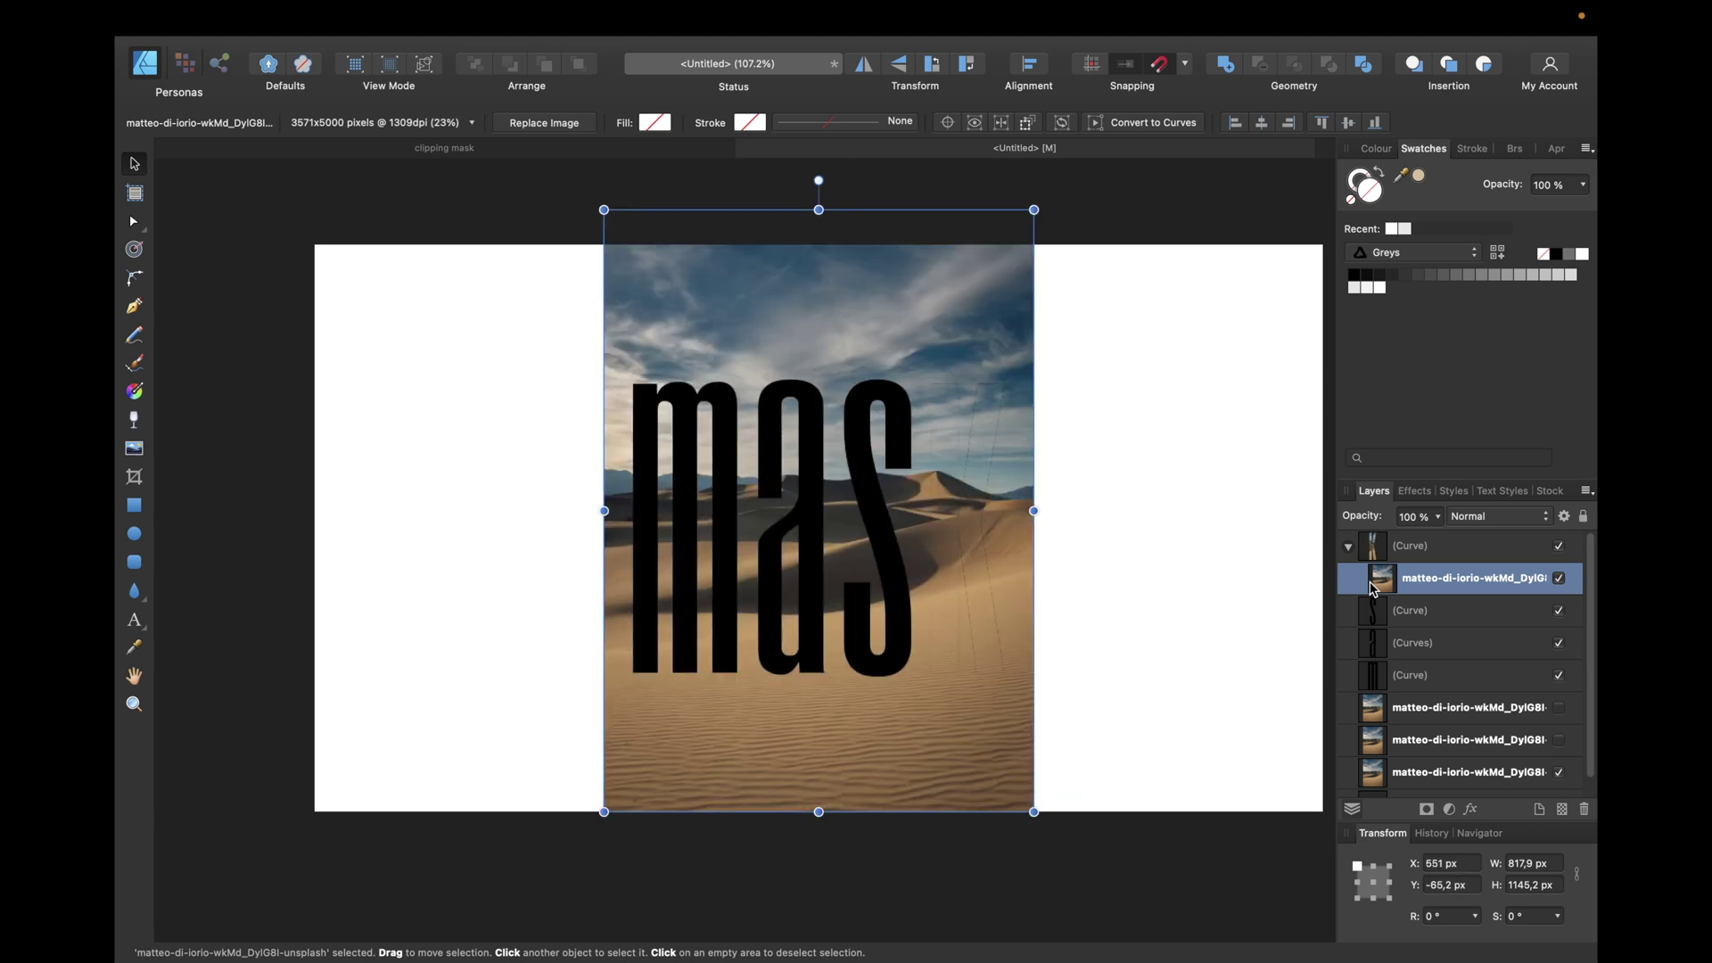
pyautogui.press('super+z')
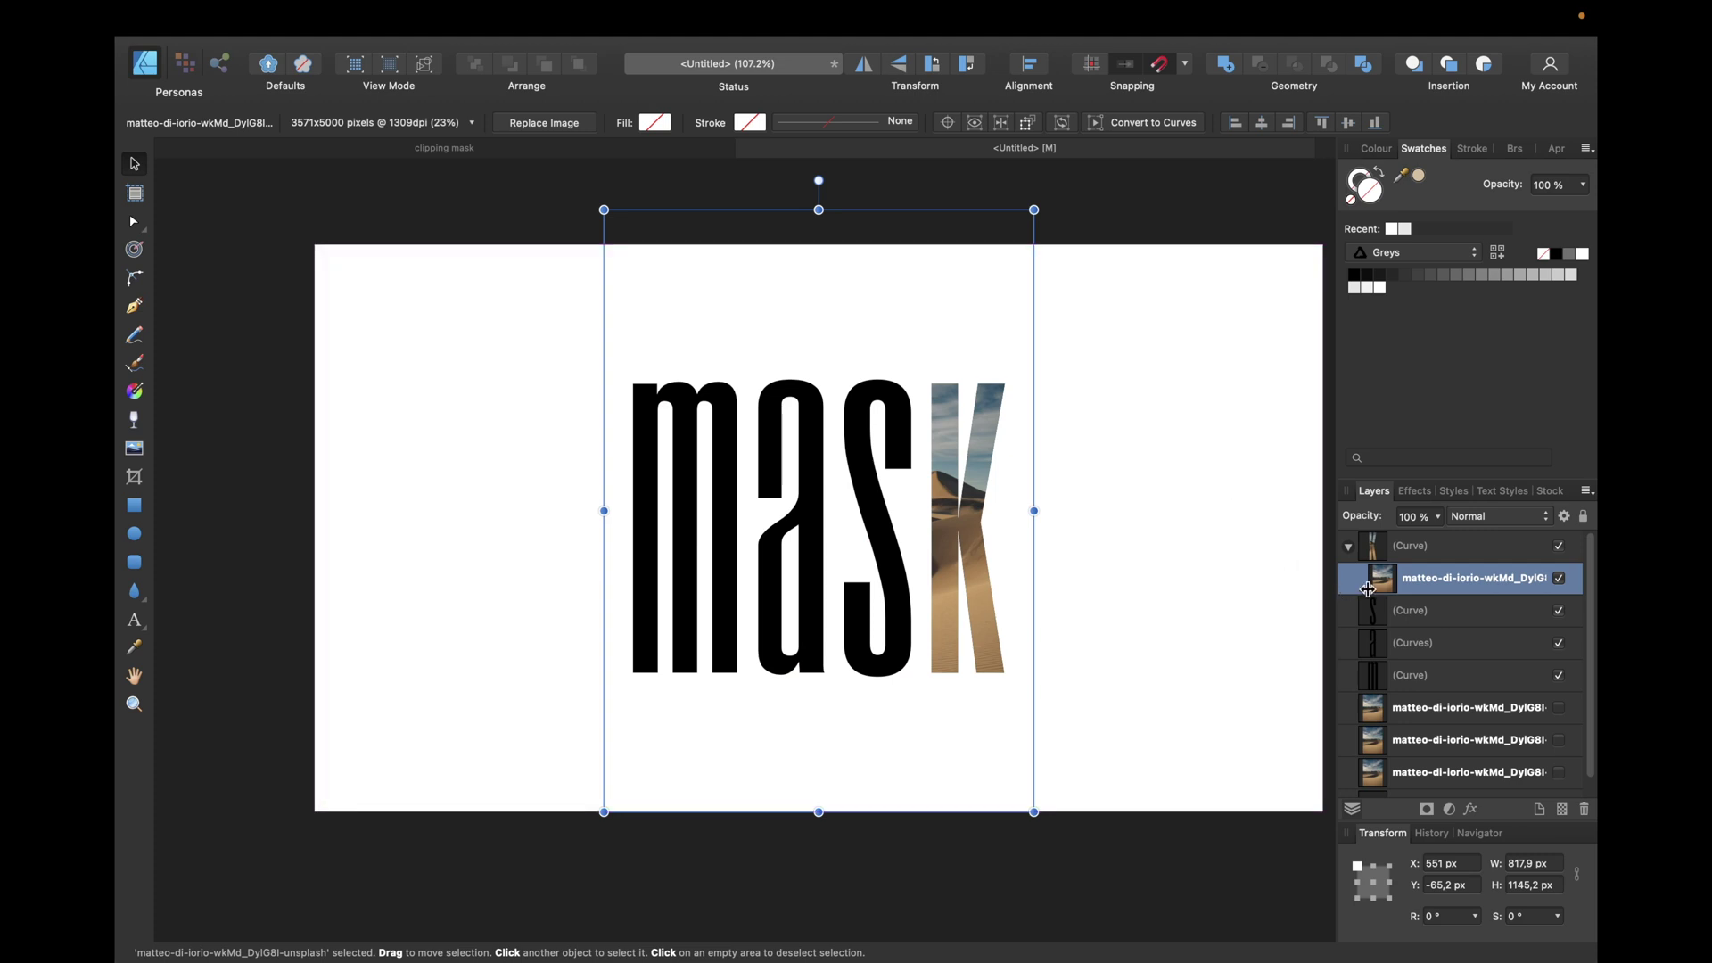
# Step: Make the spare desert photo copies visible again behind the letters
pyautogui.scroll(-1, 1368, 590)
pyautogui.scroll(1, 1368, 589)
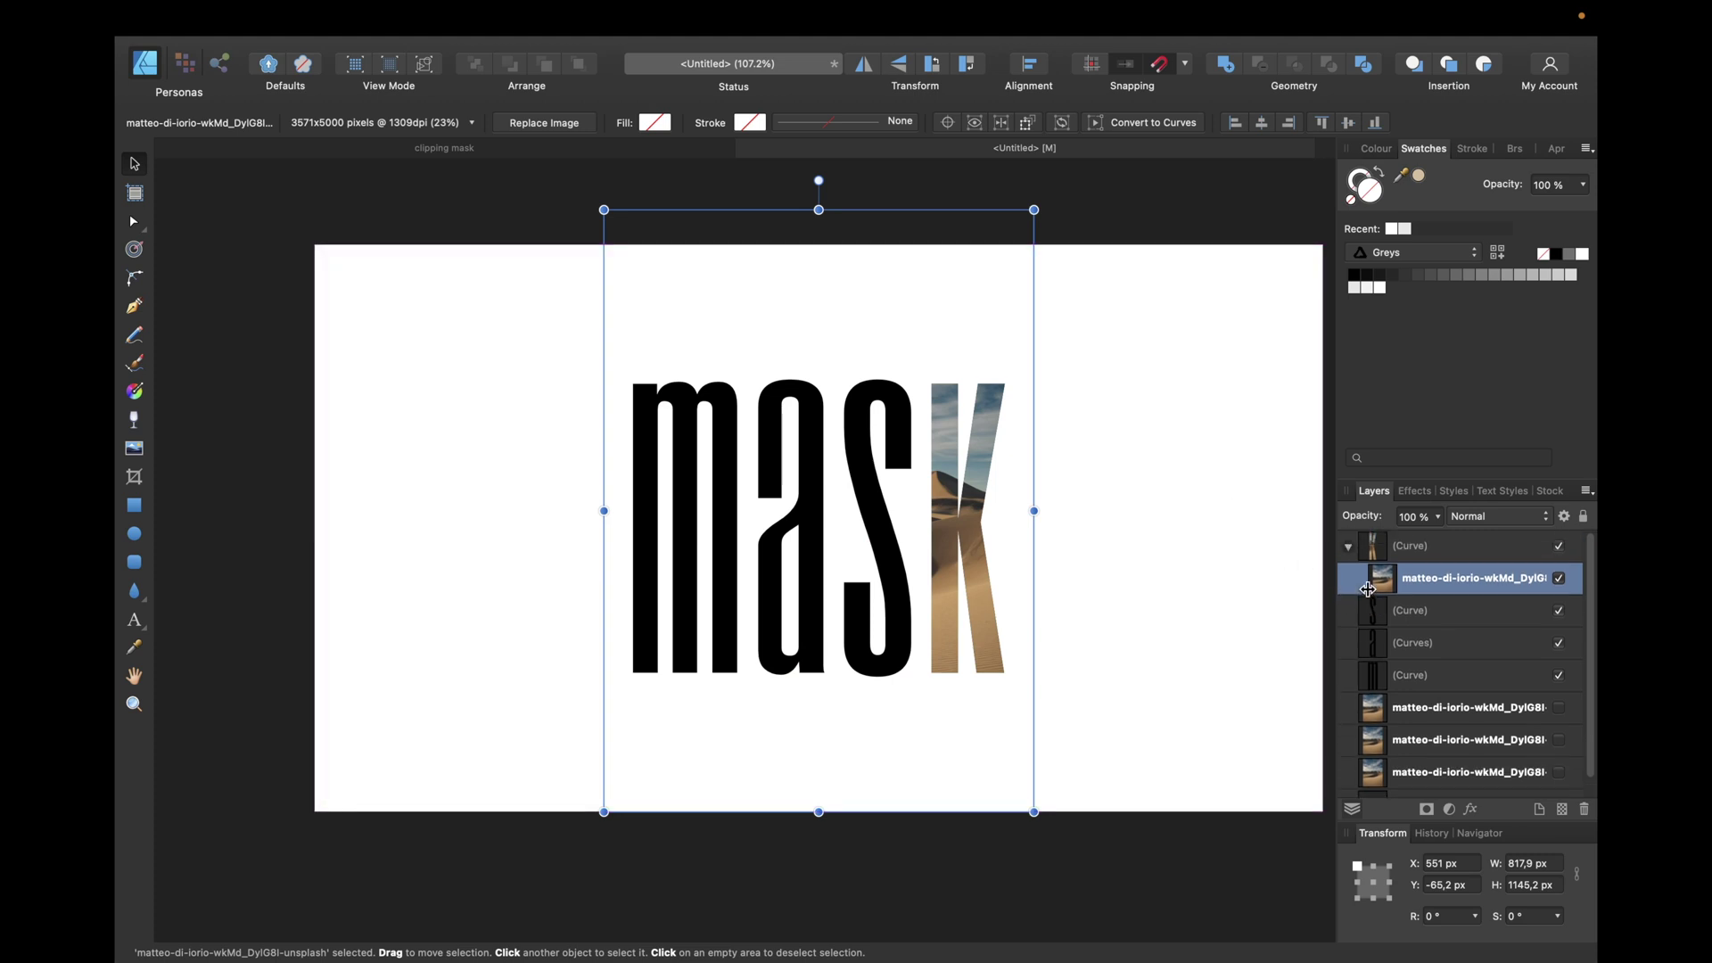
pyautogui.click(1348, 548)
pyautogui.click(1531, 683)
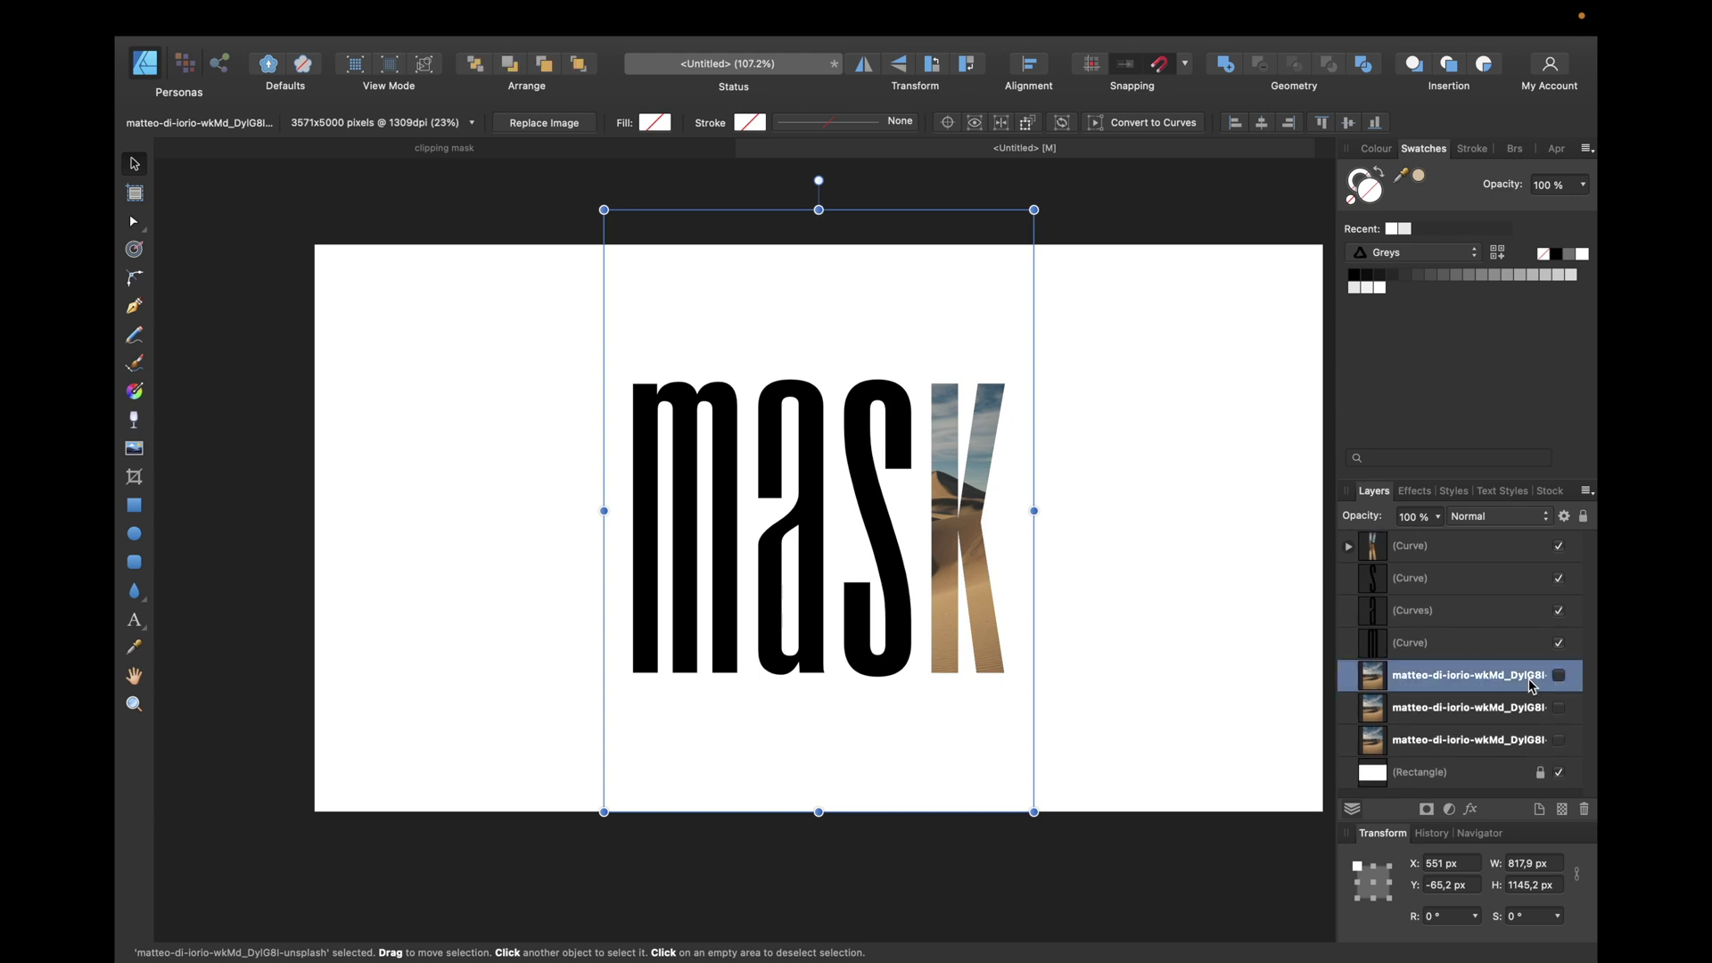
pyautogui.click(1558, 675)
pyautogui.click(1558, 740)
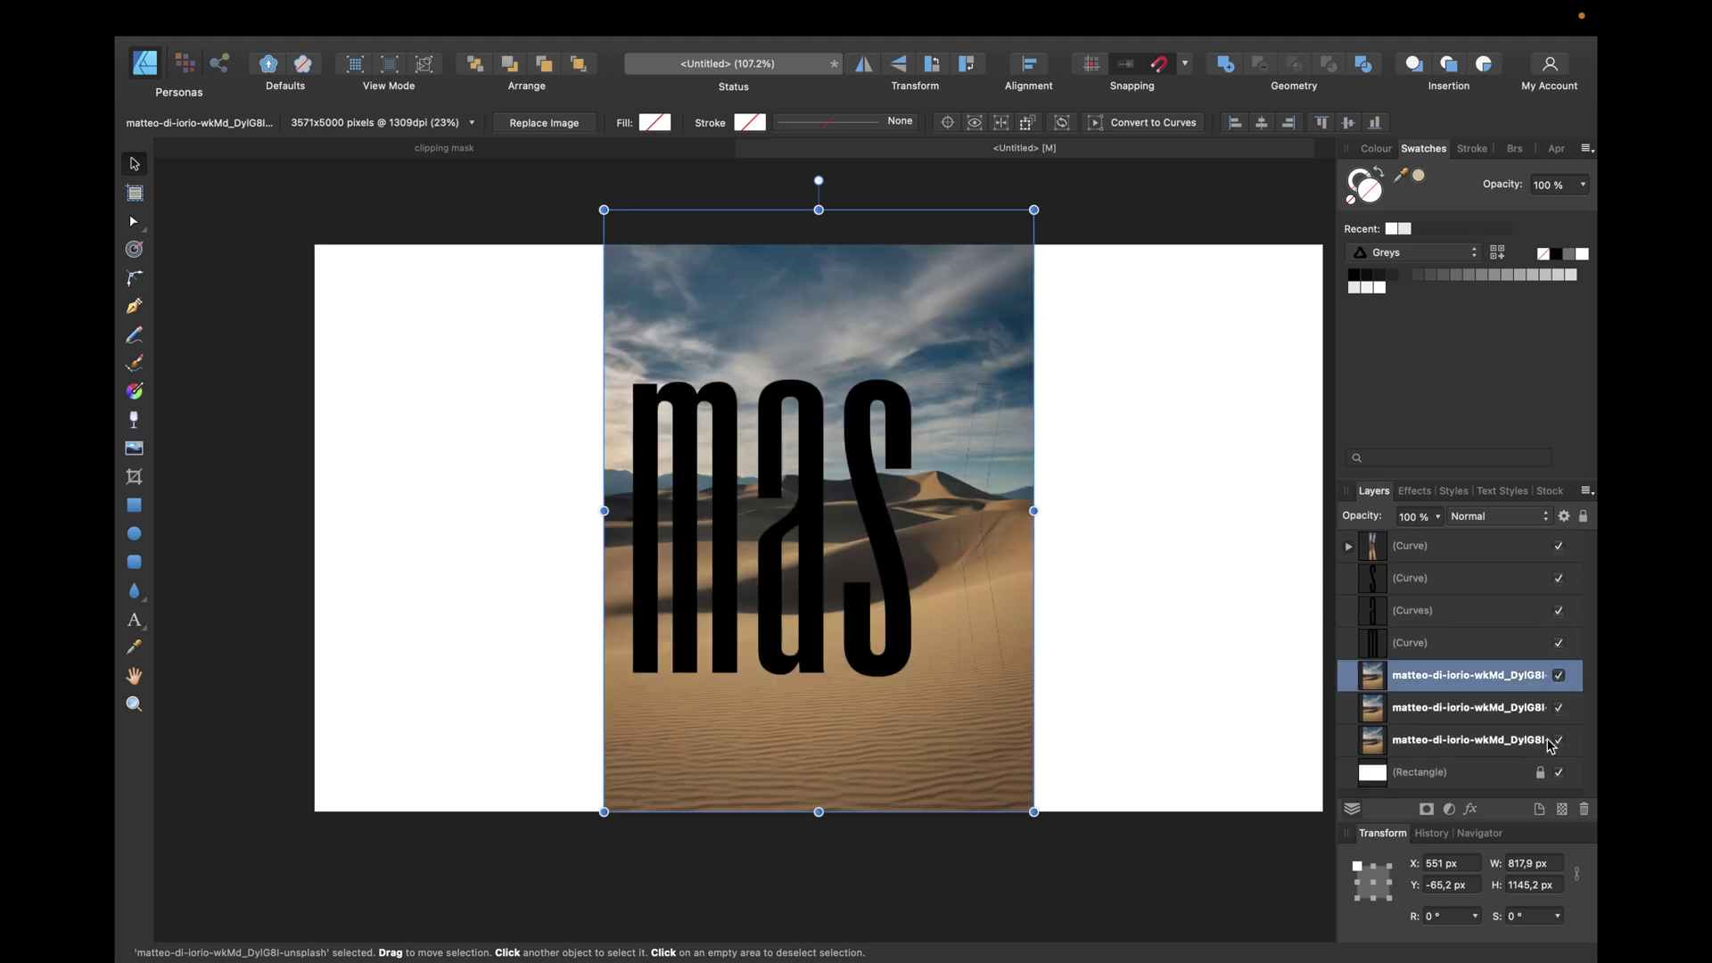
pyautogui.doubleClick(1396, 677)
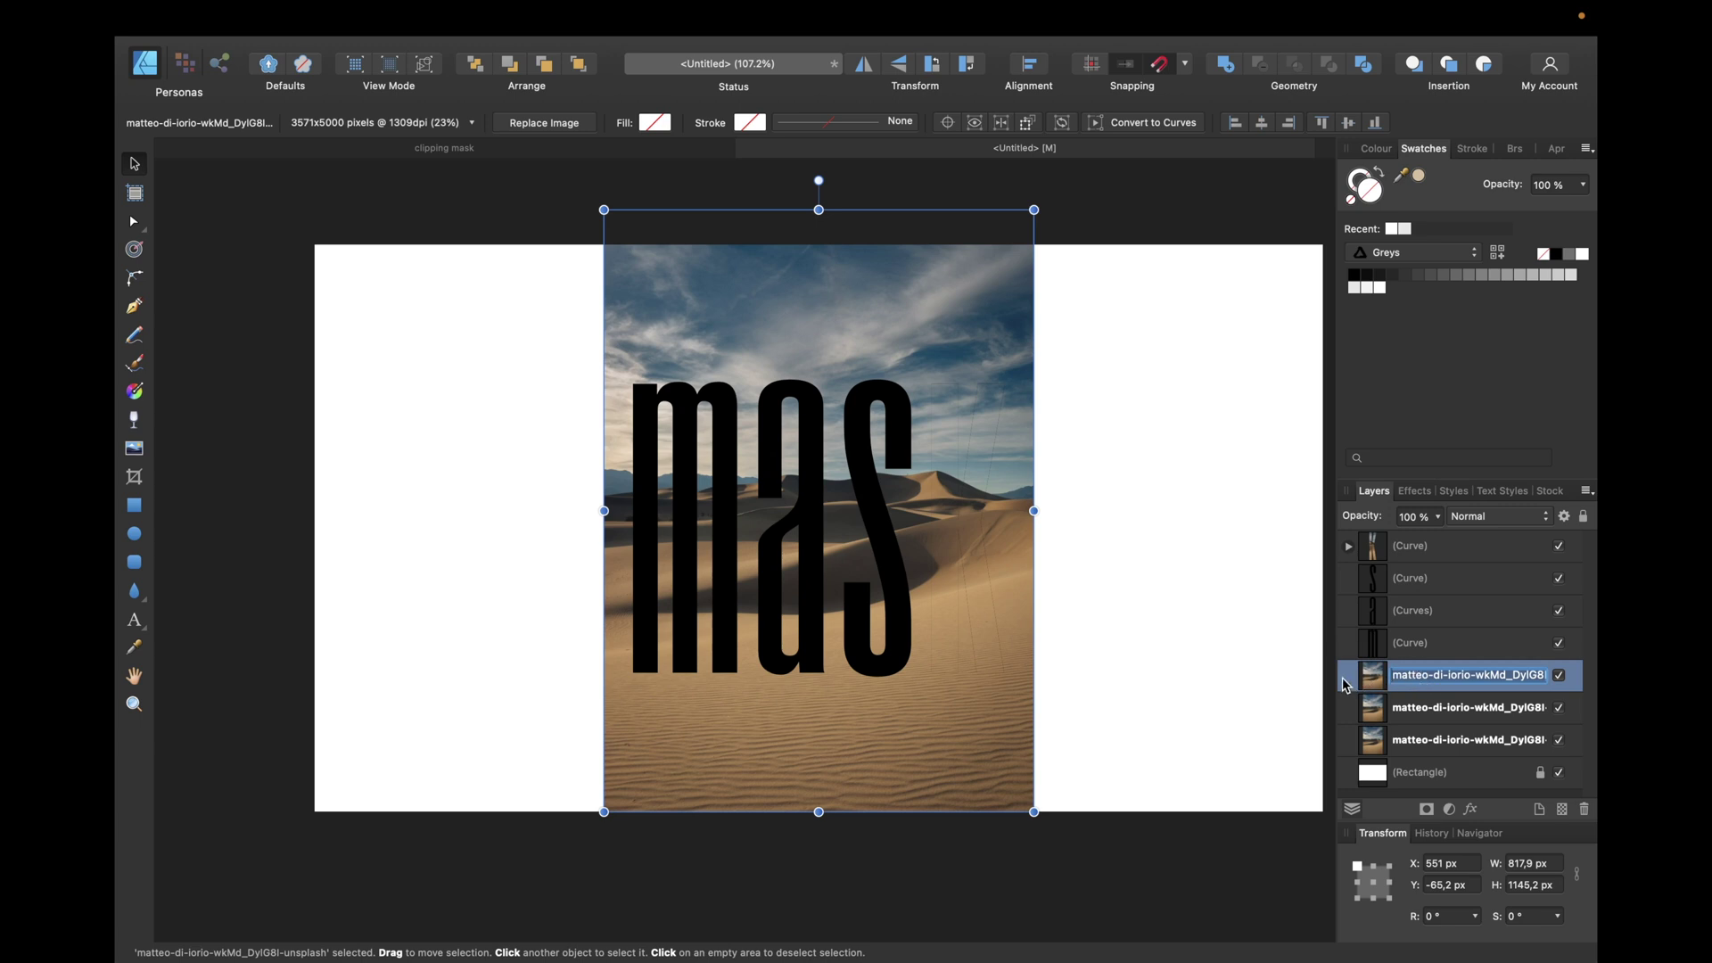
# Step: Clip the remaining desert photo copies into the letters s, a and m
pyautogui.moveTo(1375, 682); pyautogui.dragTo(1440, 605)
pyautogui.moveTo(1407, 713); pyautogui.dragTo(1411, 653)
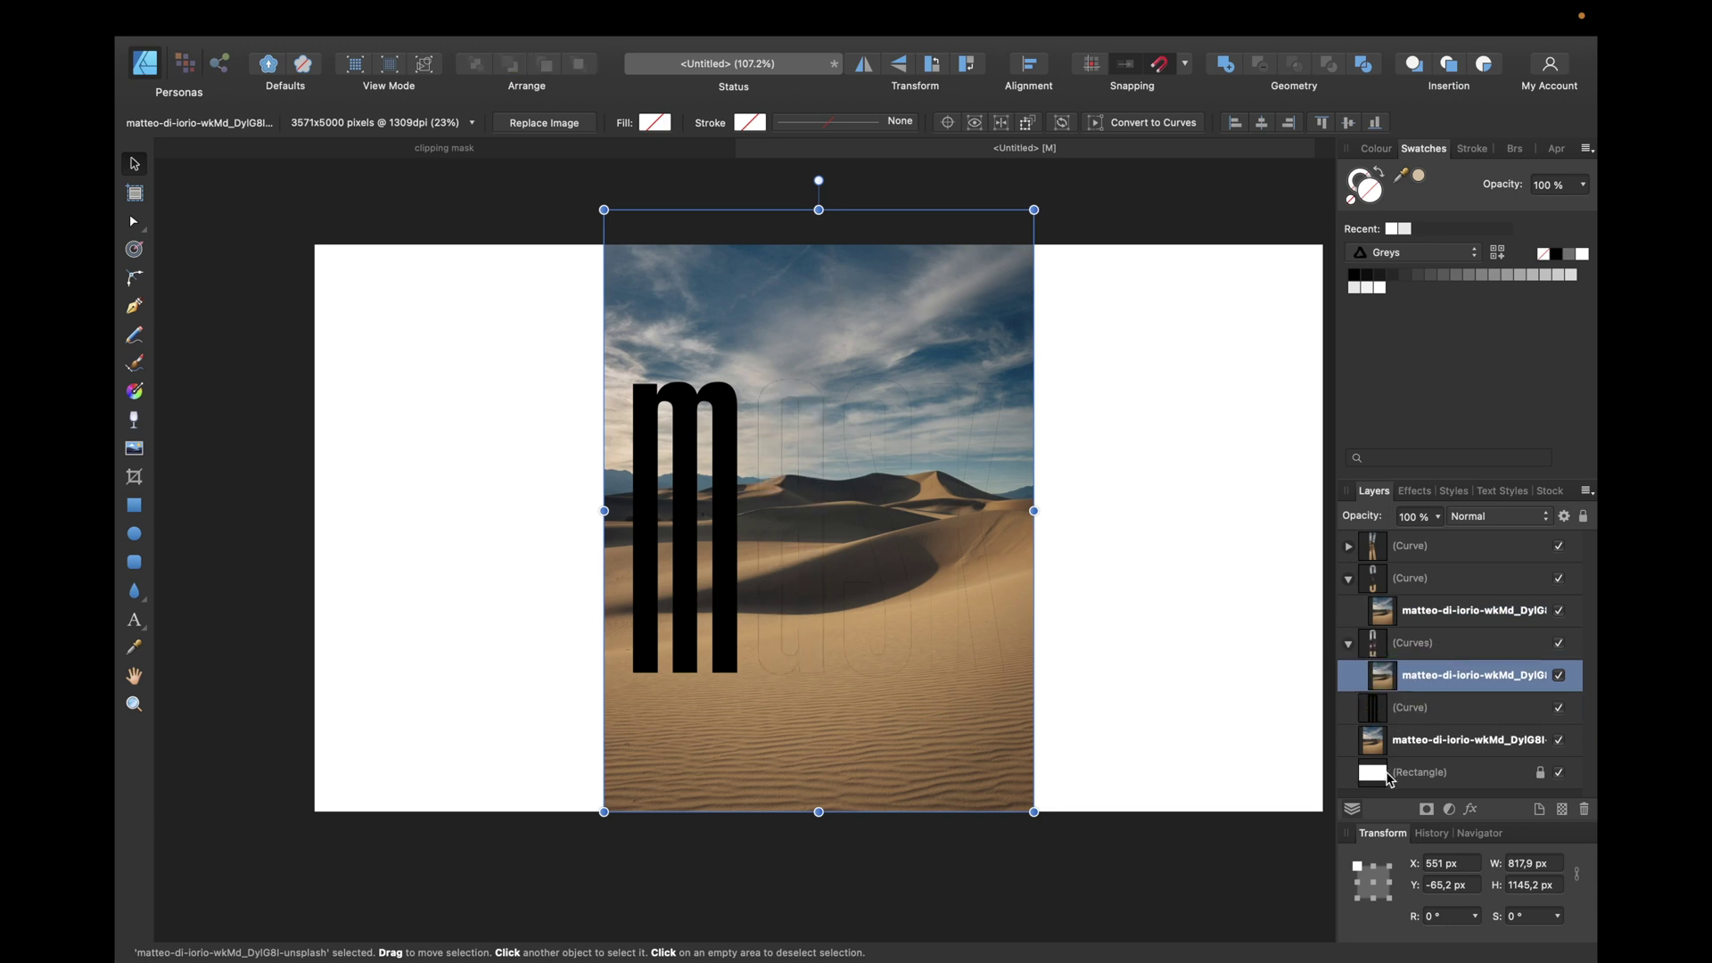
pyautogui.click(1393, 772)
pyautogui.click(1391, 742)
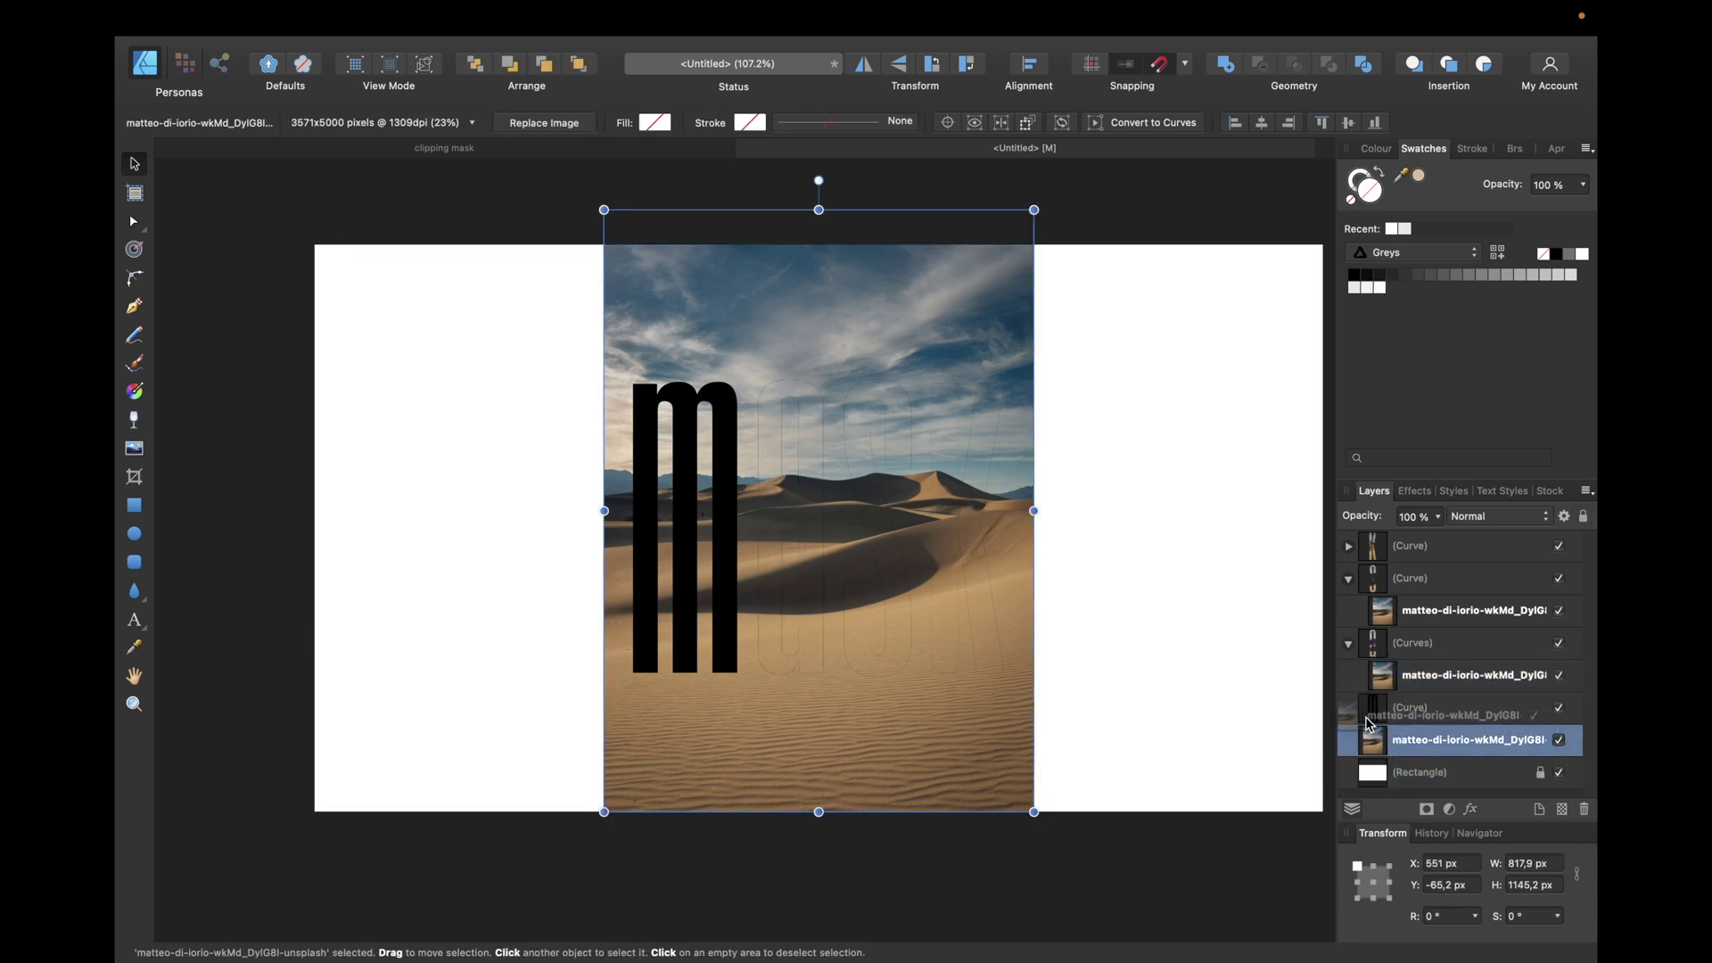
pyautogui.moveTo(1388, 739)
pyautogui.mouseDown()
pyautogui.moveTo(1397, 540)
pyautogui.moveTo(1384, 757)
pyautogui.moveTo(1417, 748)
pyautogui.mouseUp()
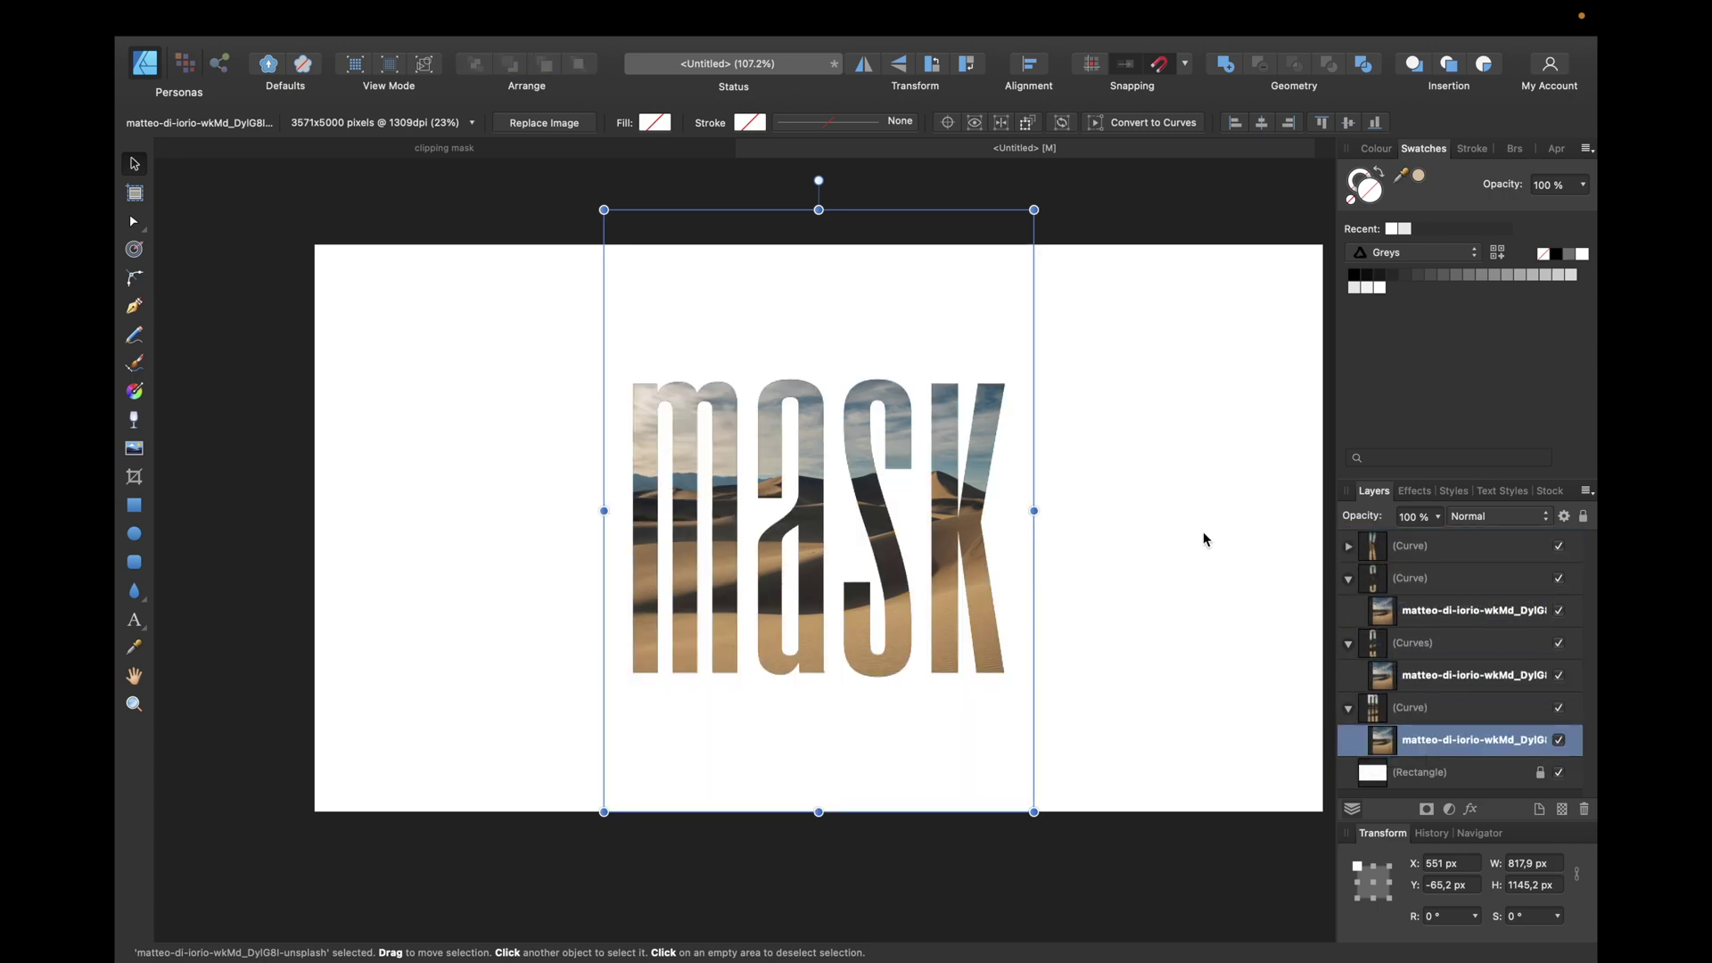
pyautogui.click(1089, 214)
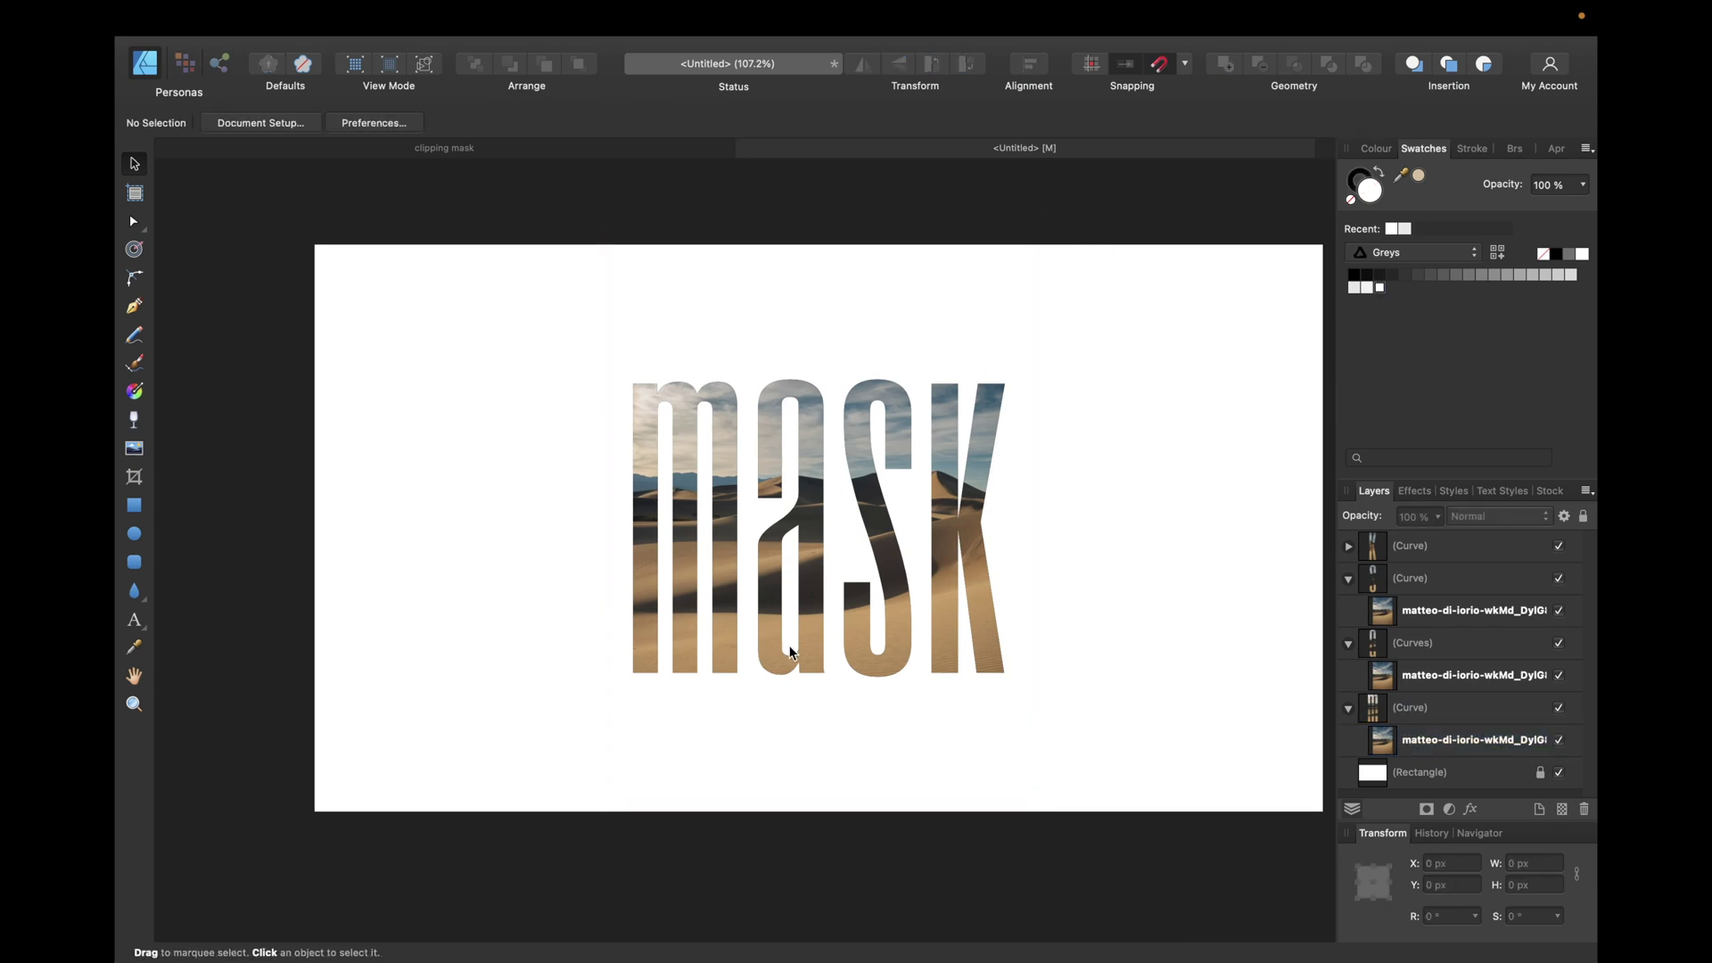
# Step: Select all four photo-filled letter curves and set their opacity to 90%
pyautogui.click(1348, 578)
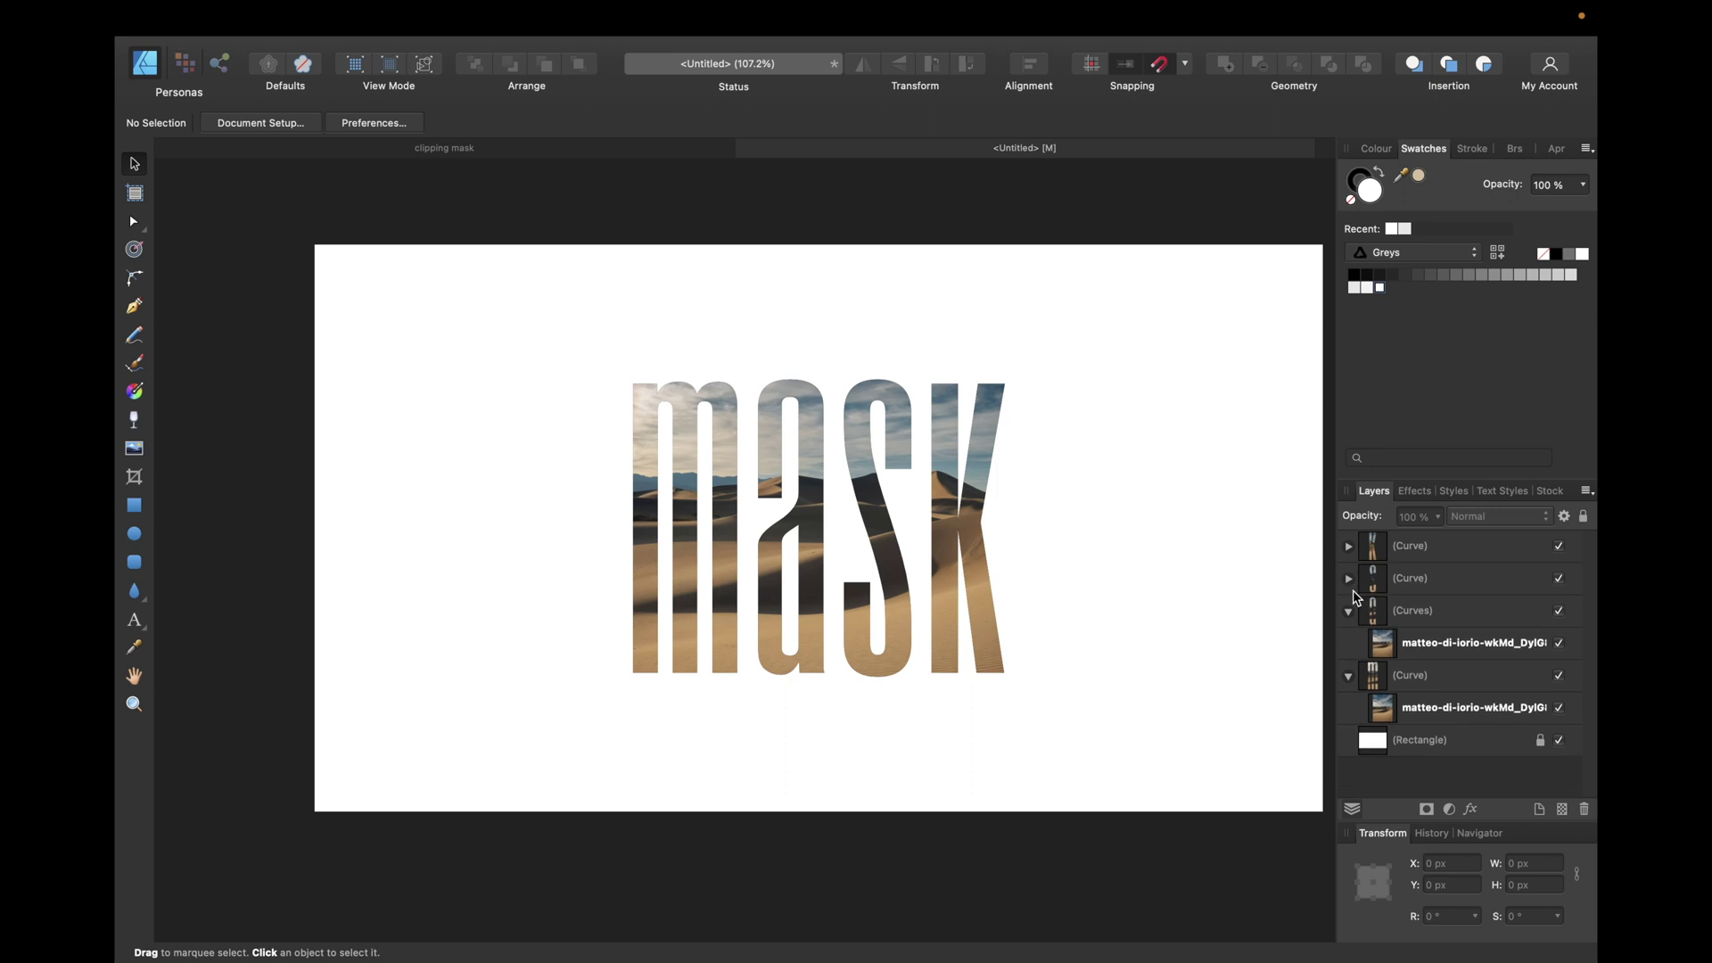
pyautogui.click(1349, 611)
pyautogui.click(1347, 643)
pyautogui.click(1418, 548)
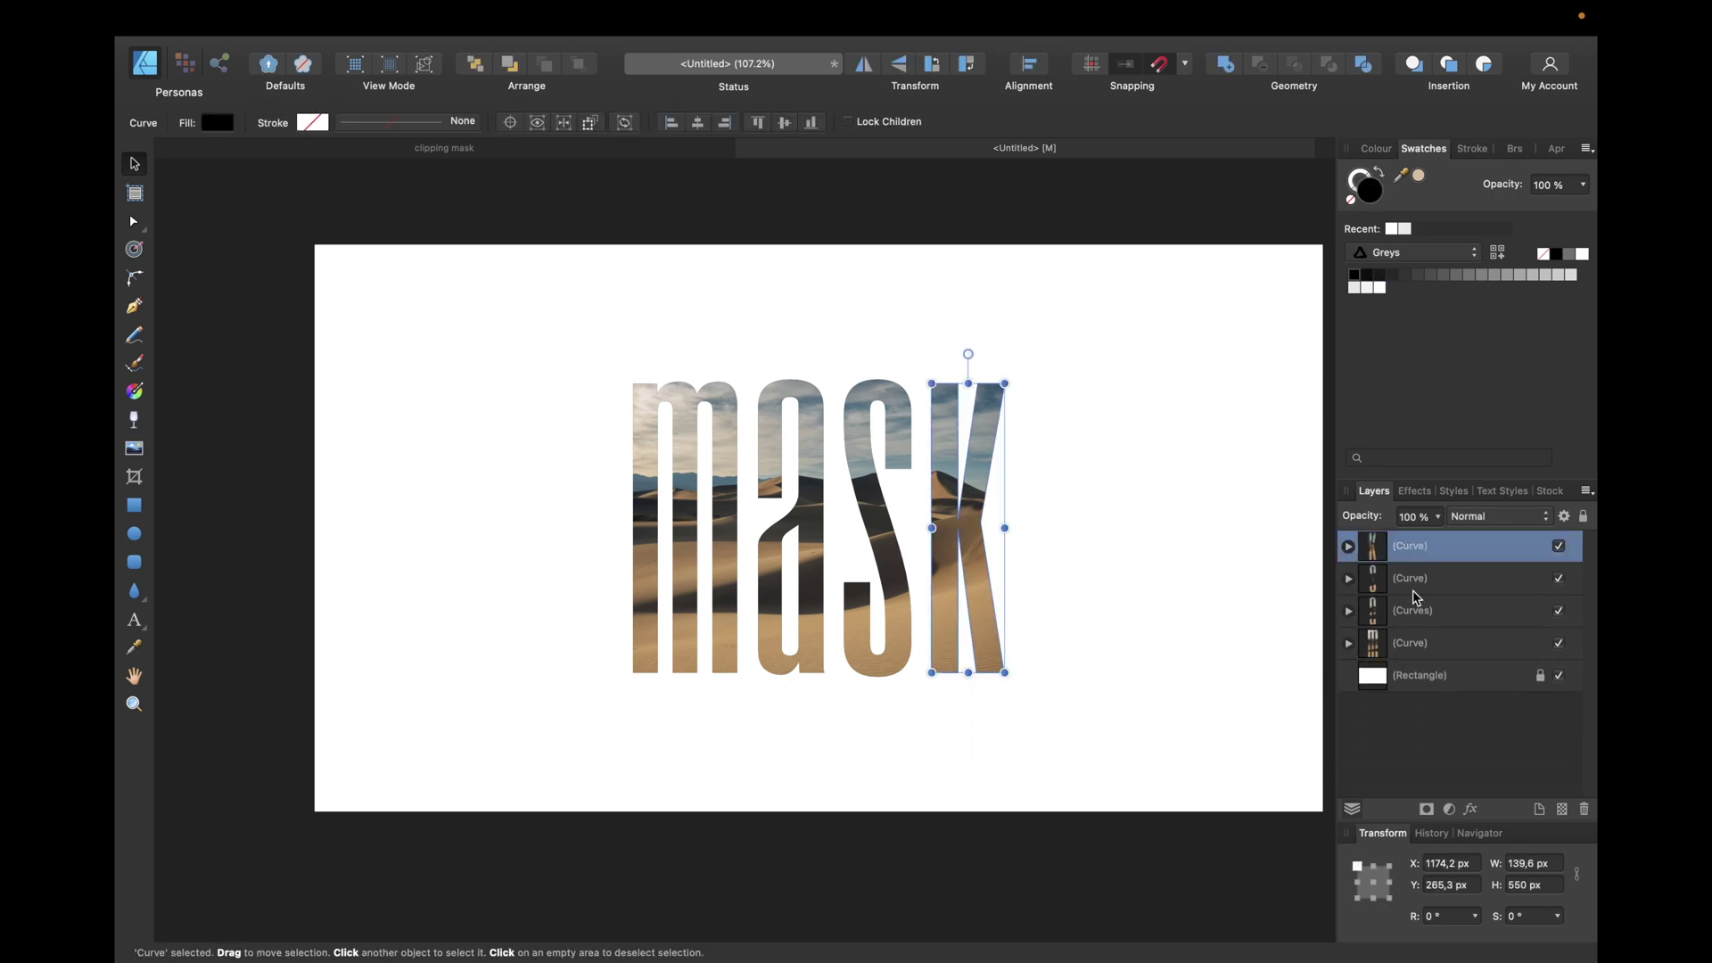
pyautogui.keyDown('shift'); pyautogui.click(1420, 656); pyautogui.keyUp('shift')
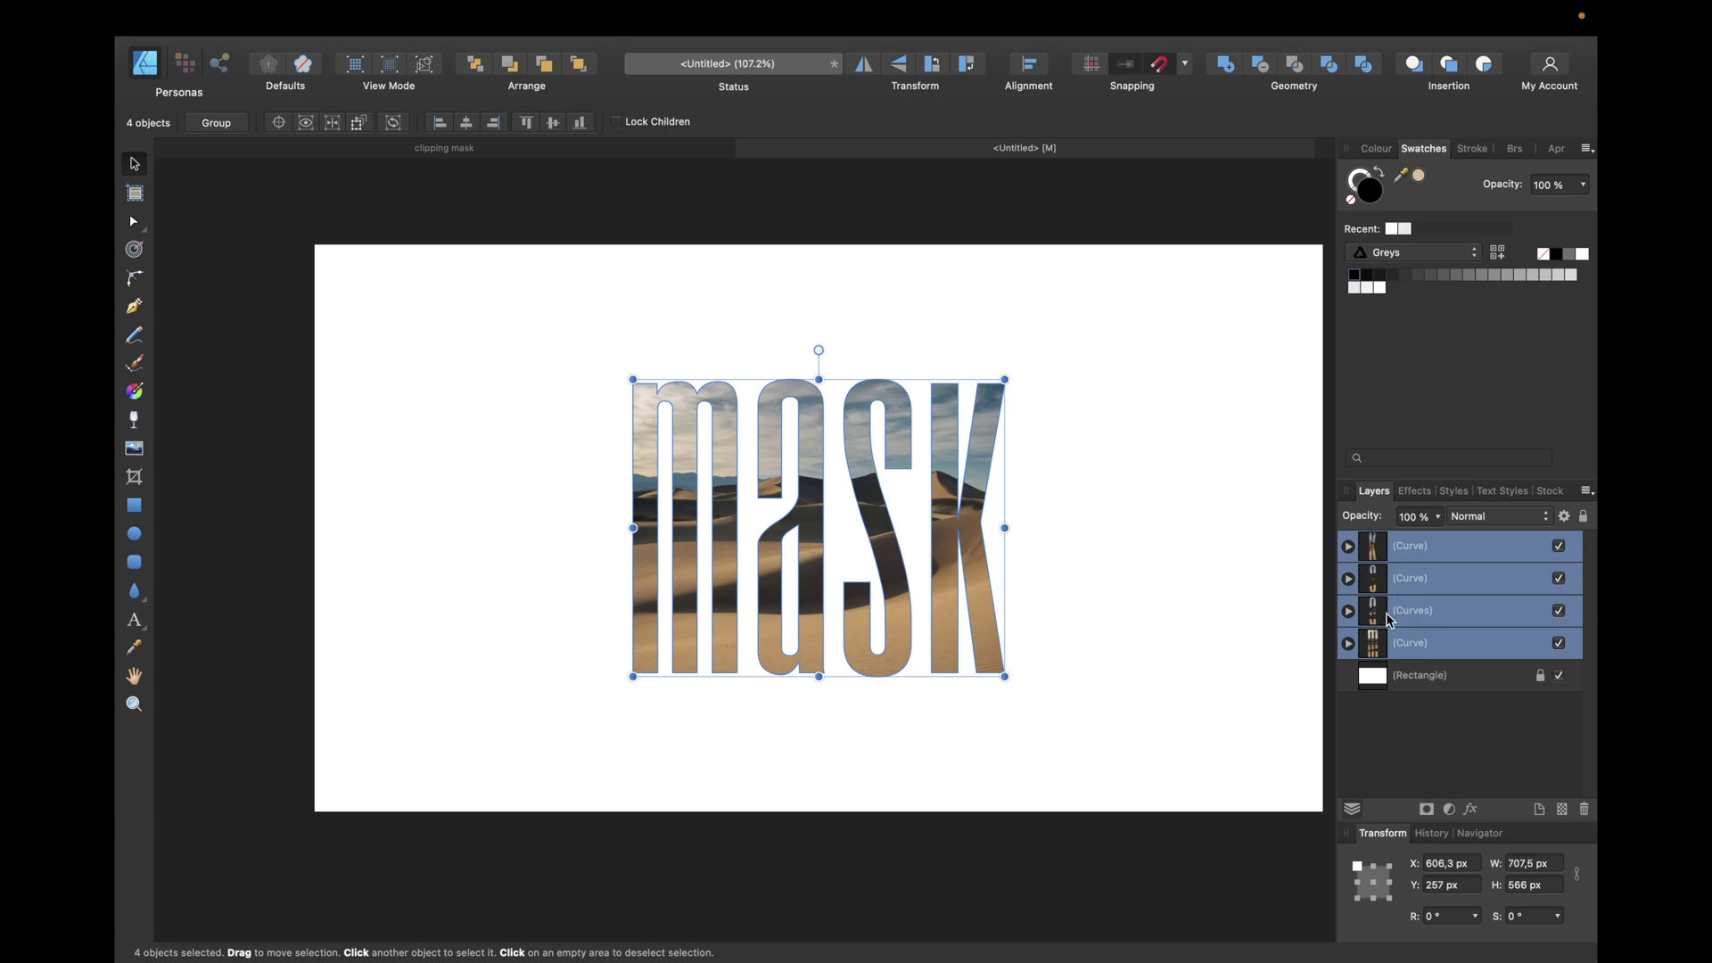
pyautogui.click(1408, 514)
pyautogui.write('90')
pyautogui.press('Return')
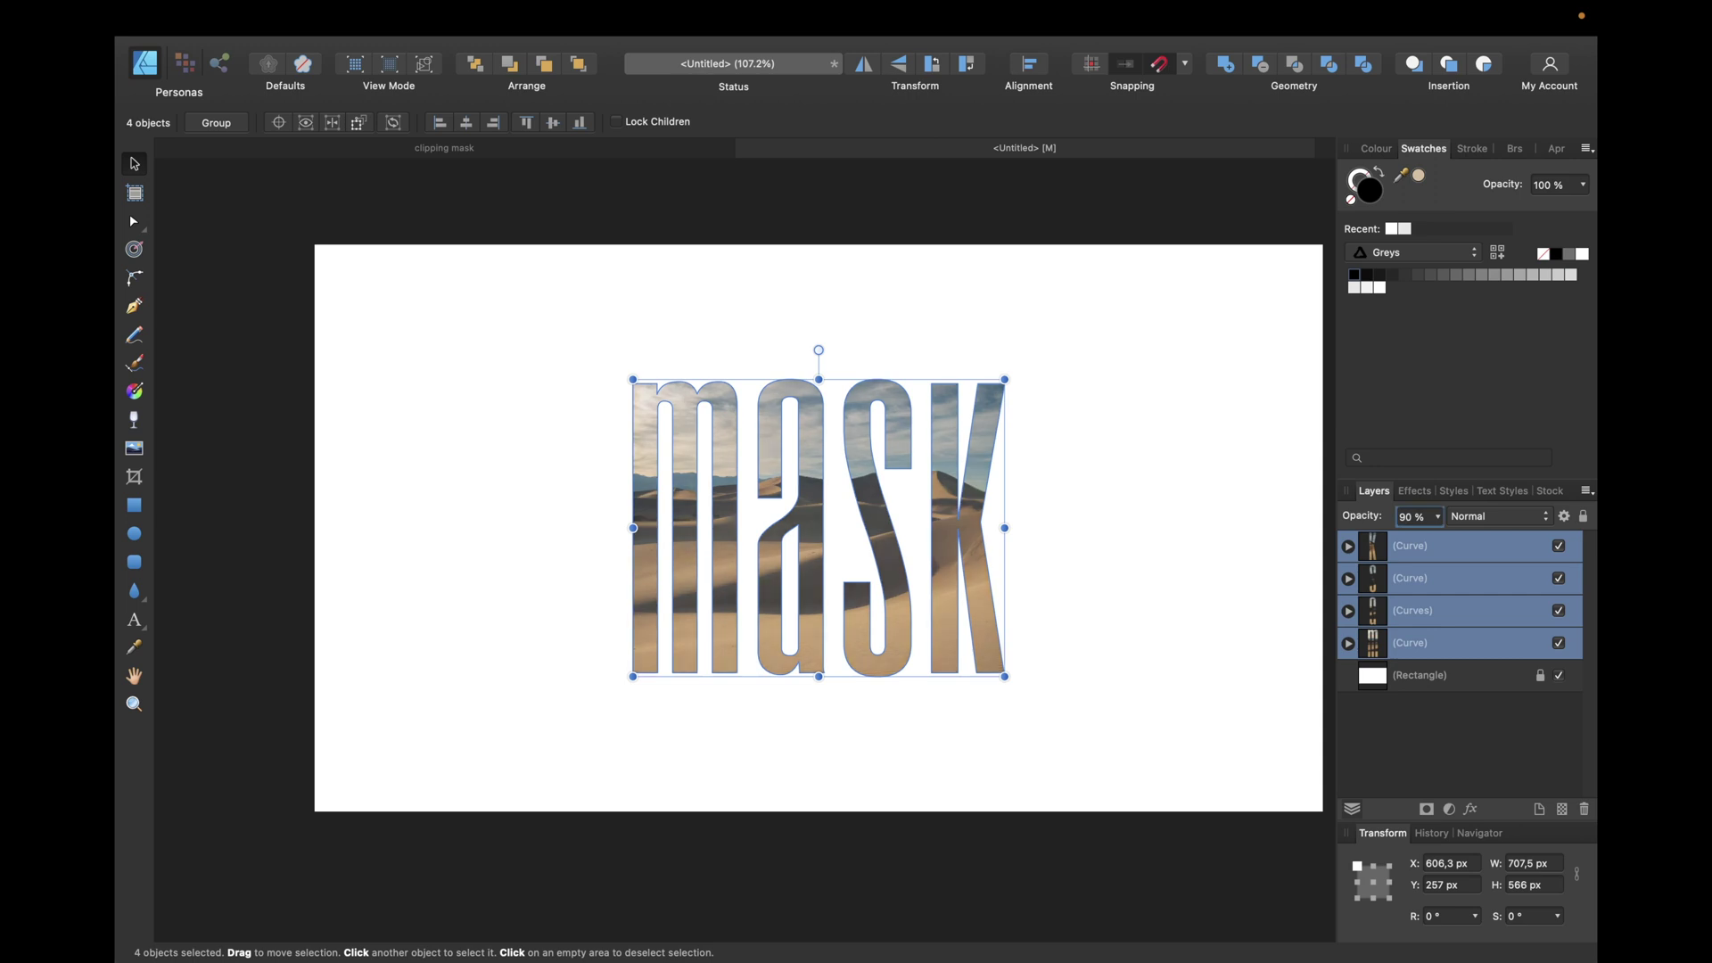
pyautogui.click(860, 269)
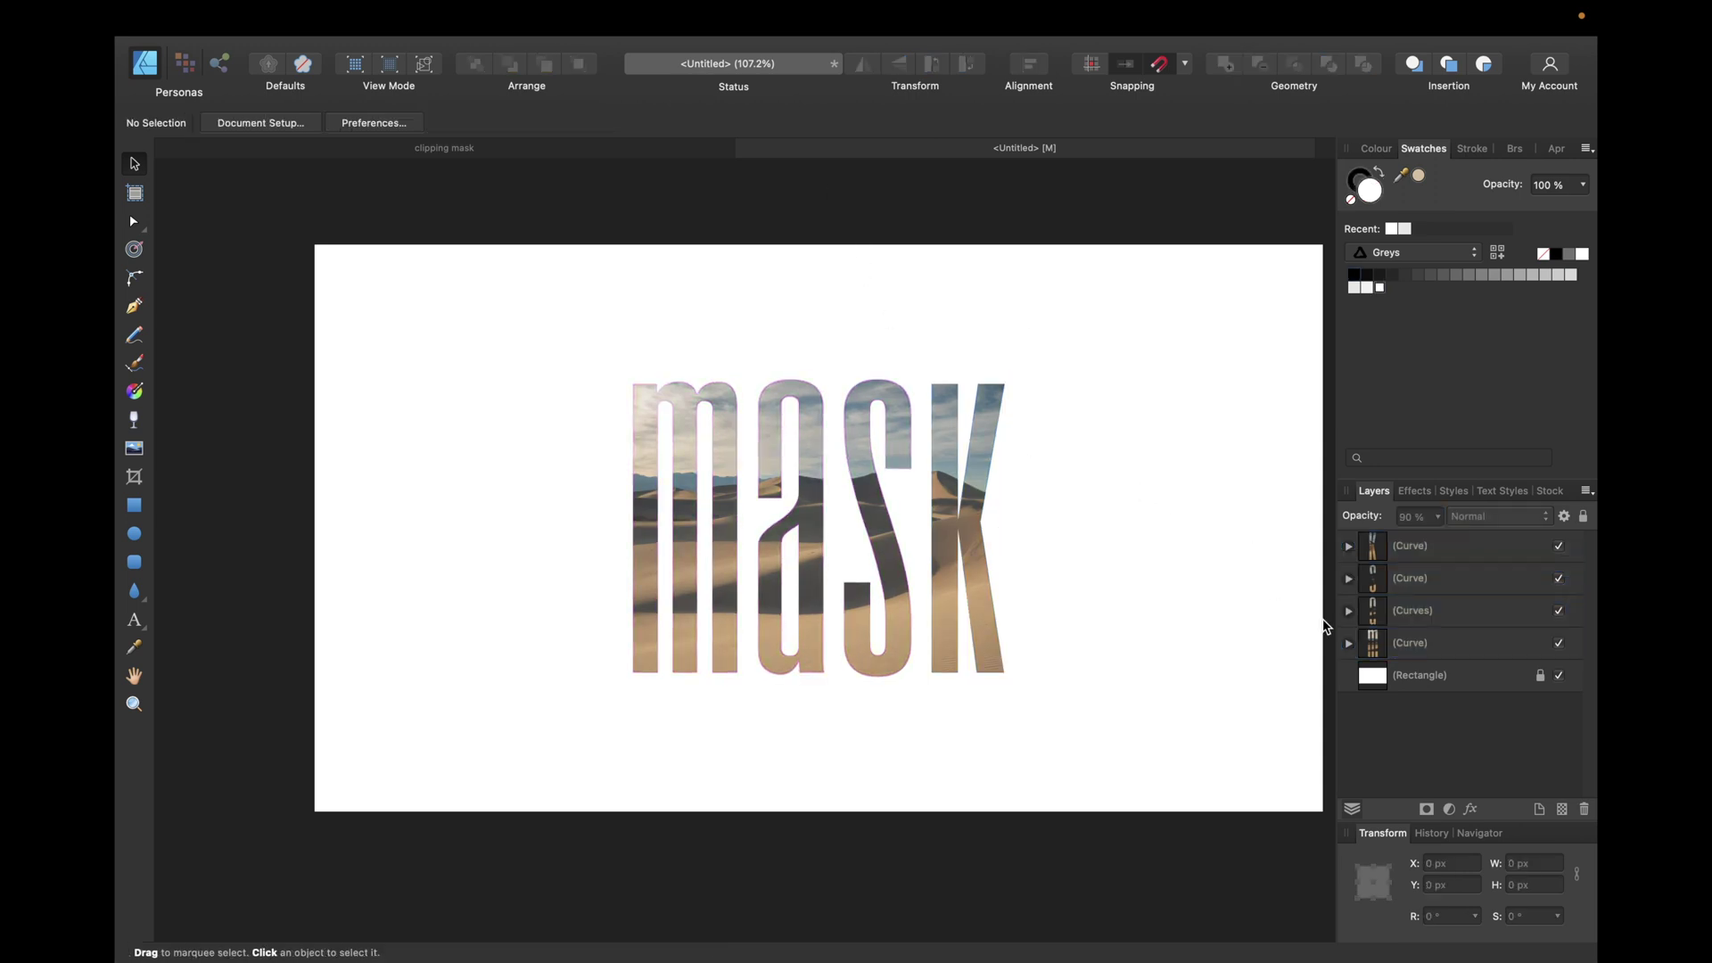
# Step: Group the four MASK letters, enlarge the group to about 805×644 px, and centre it
pyautogui.moveTo(592, 200); pyautogui.dragTo(1066, 731)
pyautogui.press('super+g')
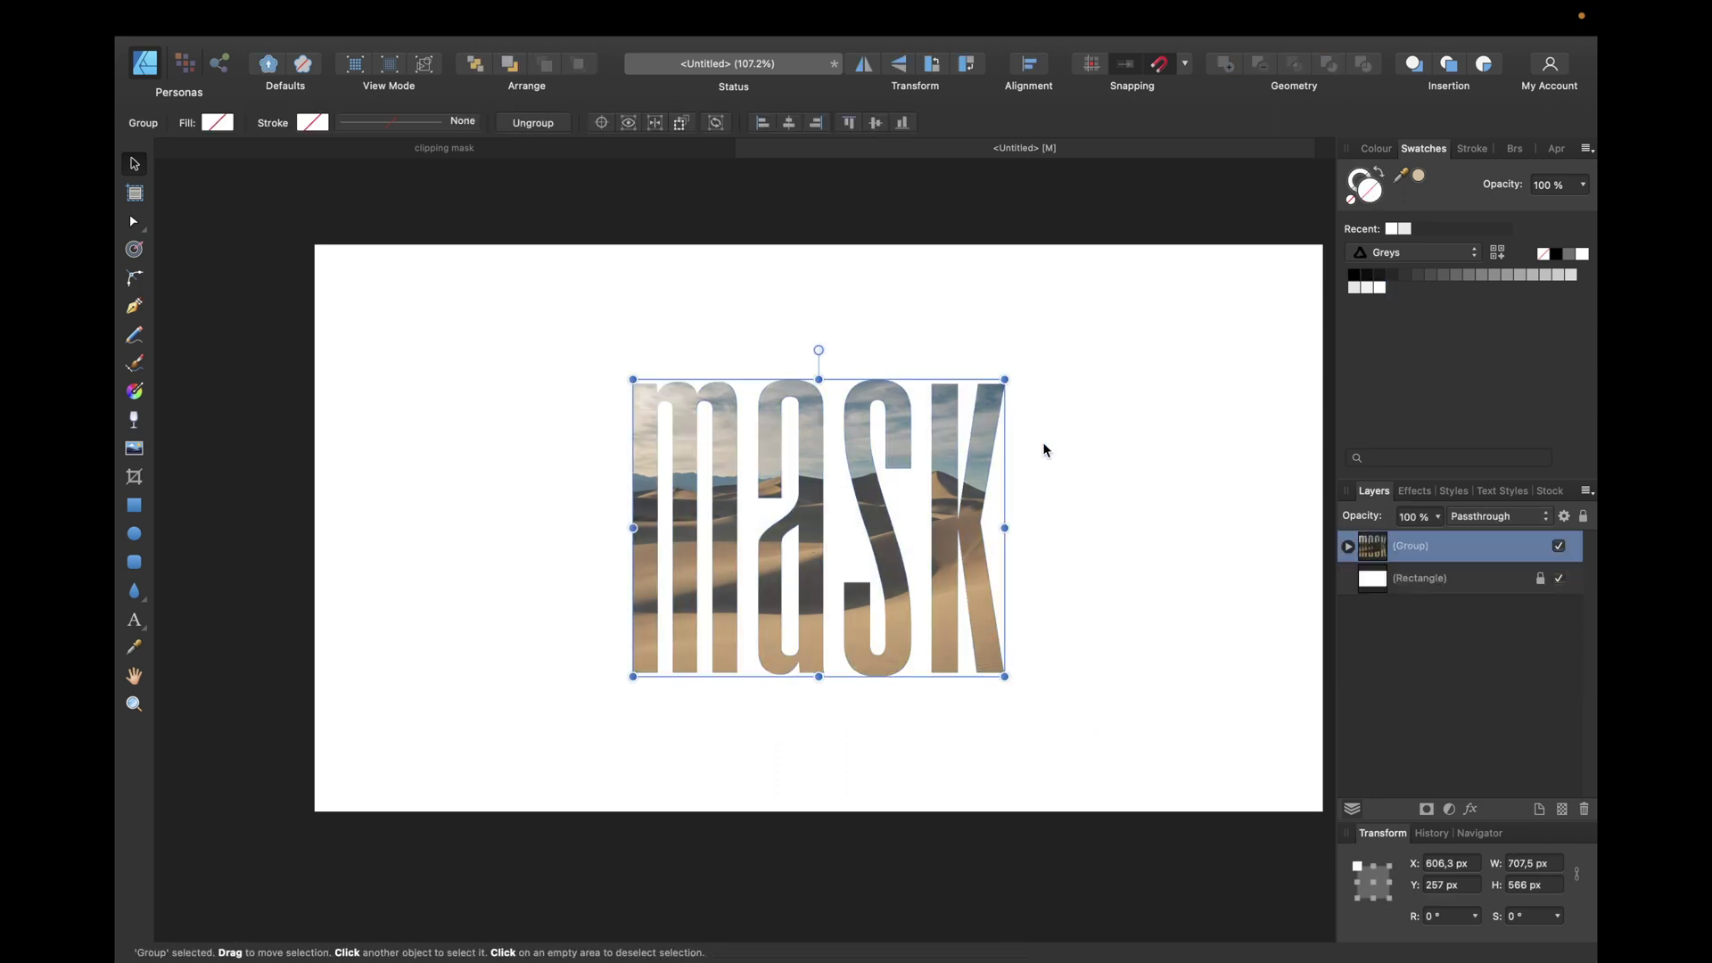
pyautogui.moveTo(1004, 379); pyautogui.dragTo(1056, 339)
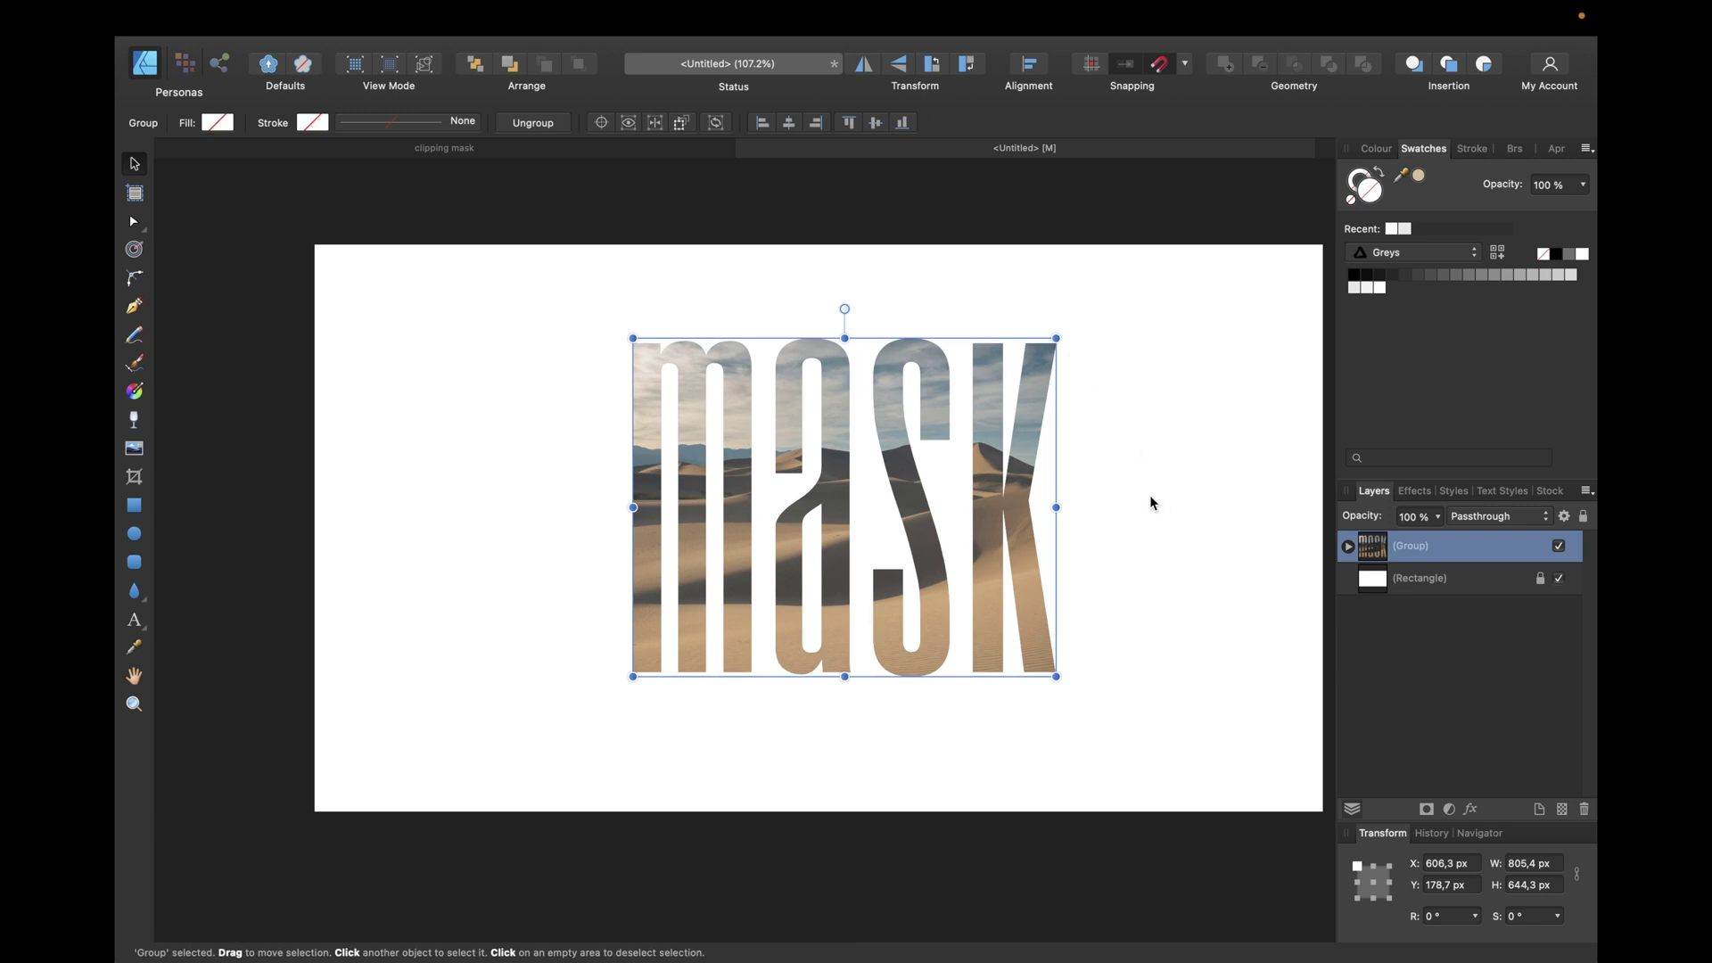
pyautogui.moveTo(908, 520); pyautogui.dragTo(890, 543)
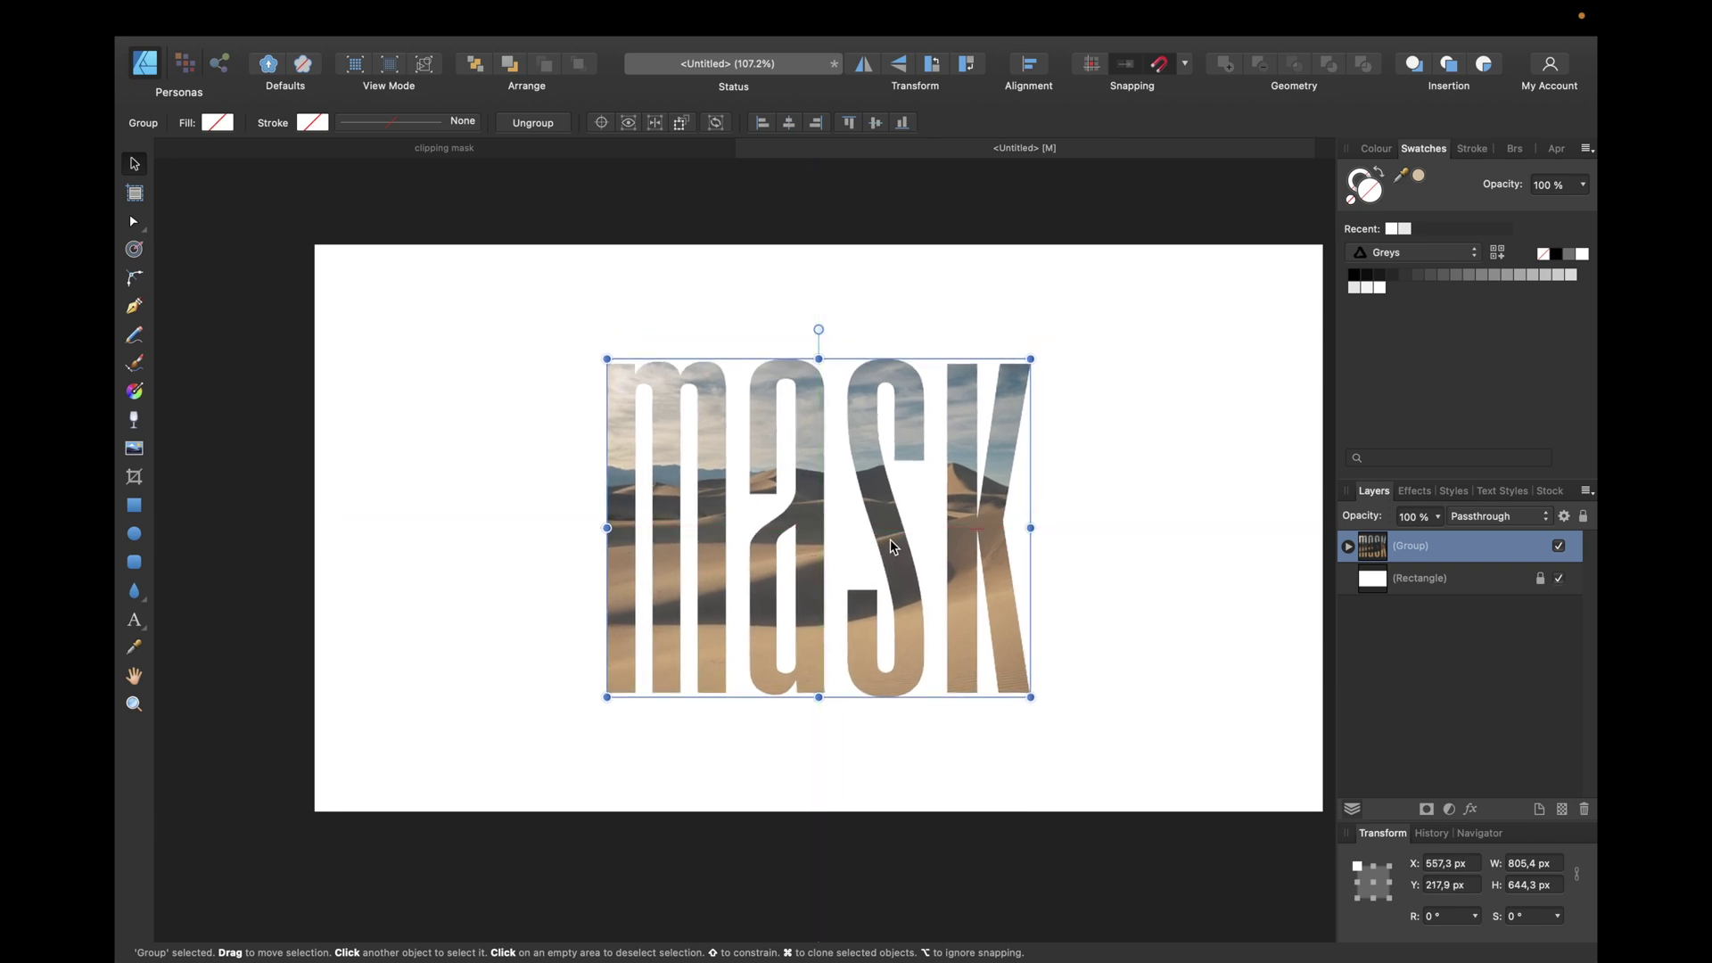
pyautogui.click(1097, 462)
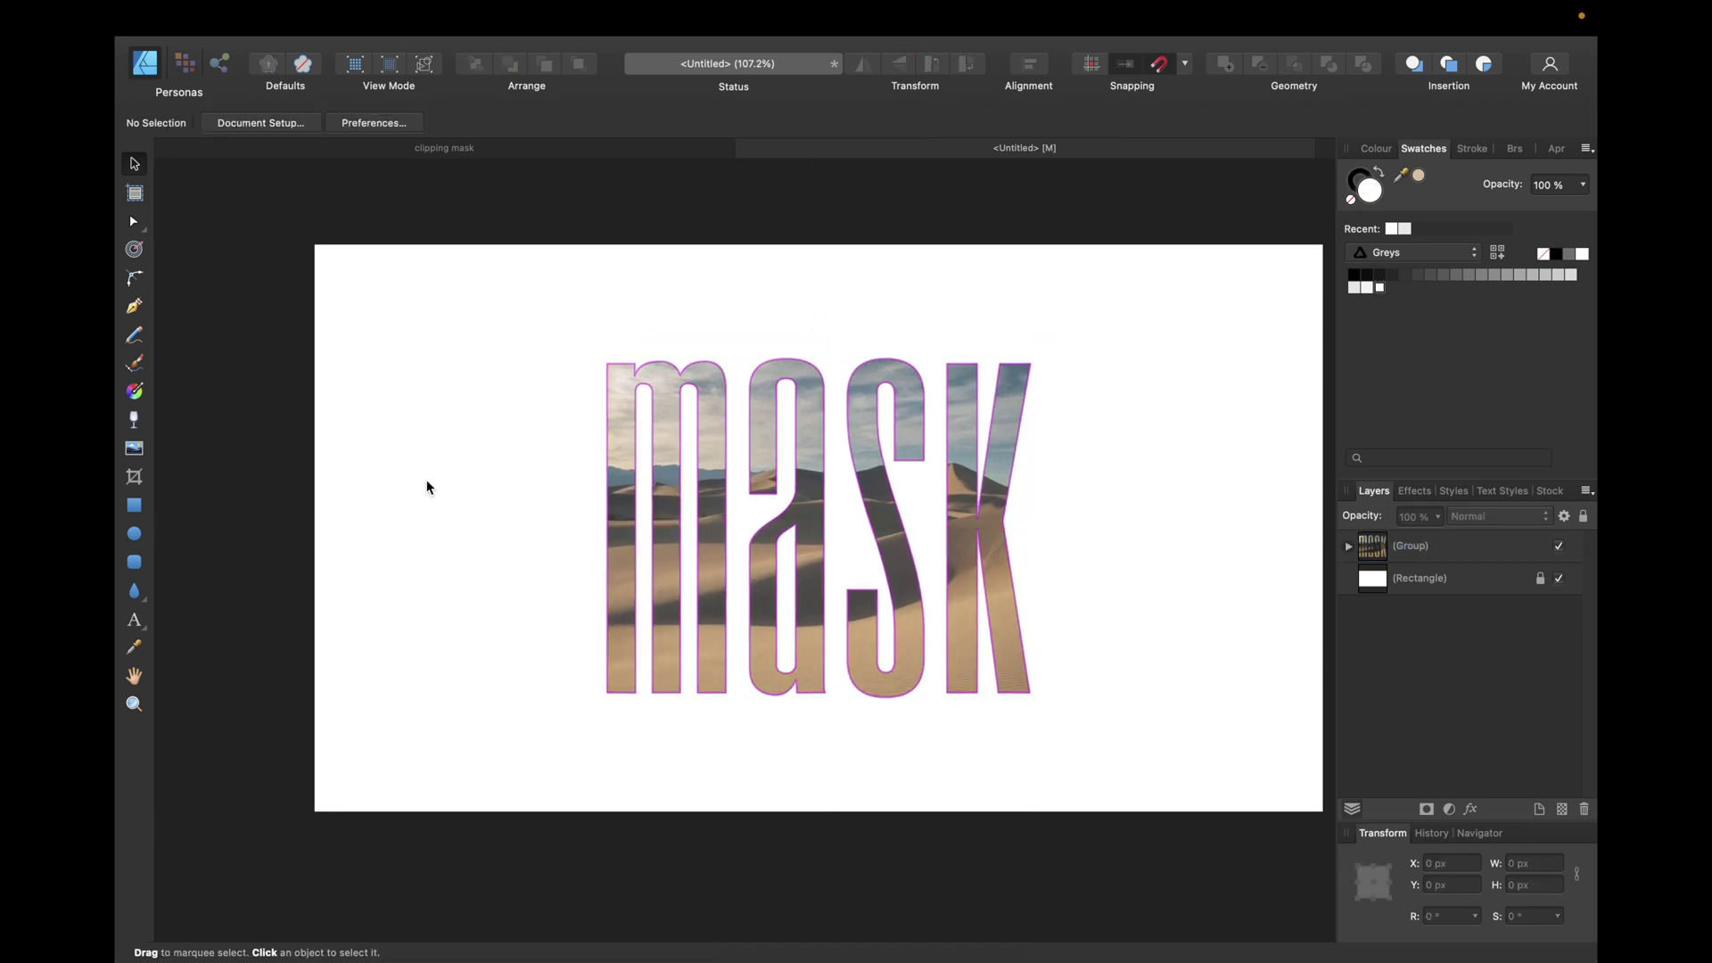
# Step: Draw a black-filled circle in the page's upper-left area
pyautogui.press('e')
pyautogui.moveTo(378, 305); pyautogui.dragTo(525, 450)
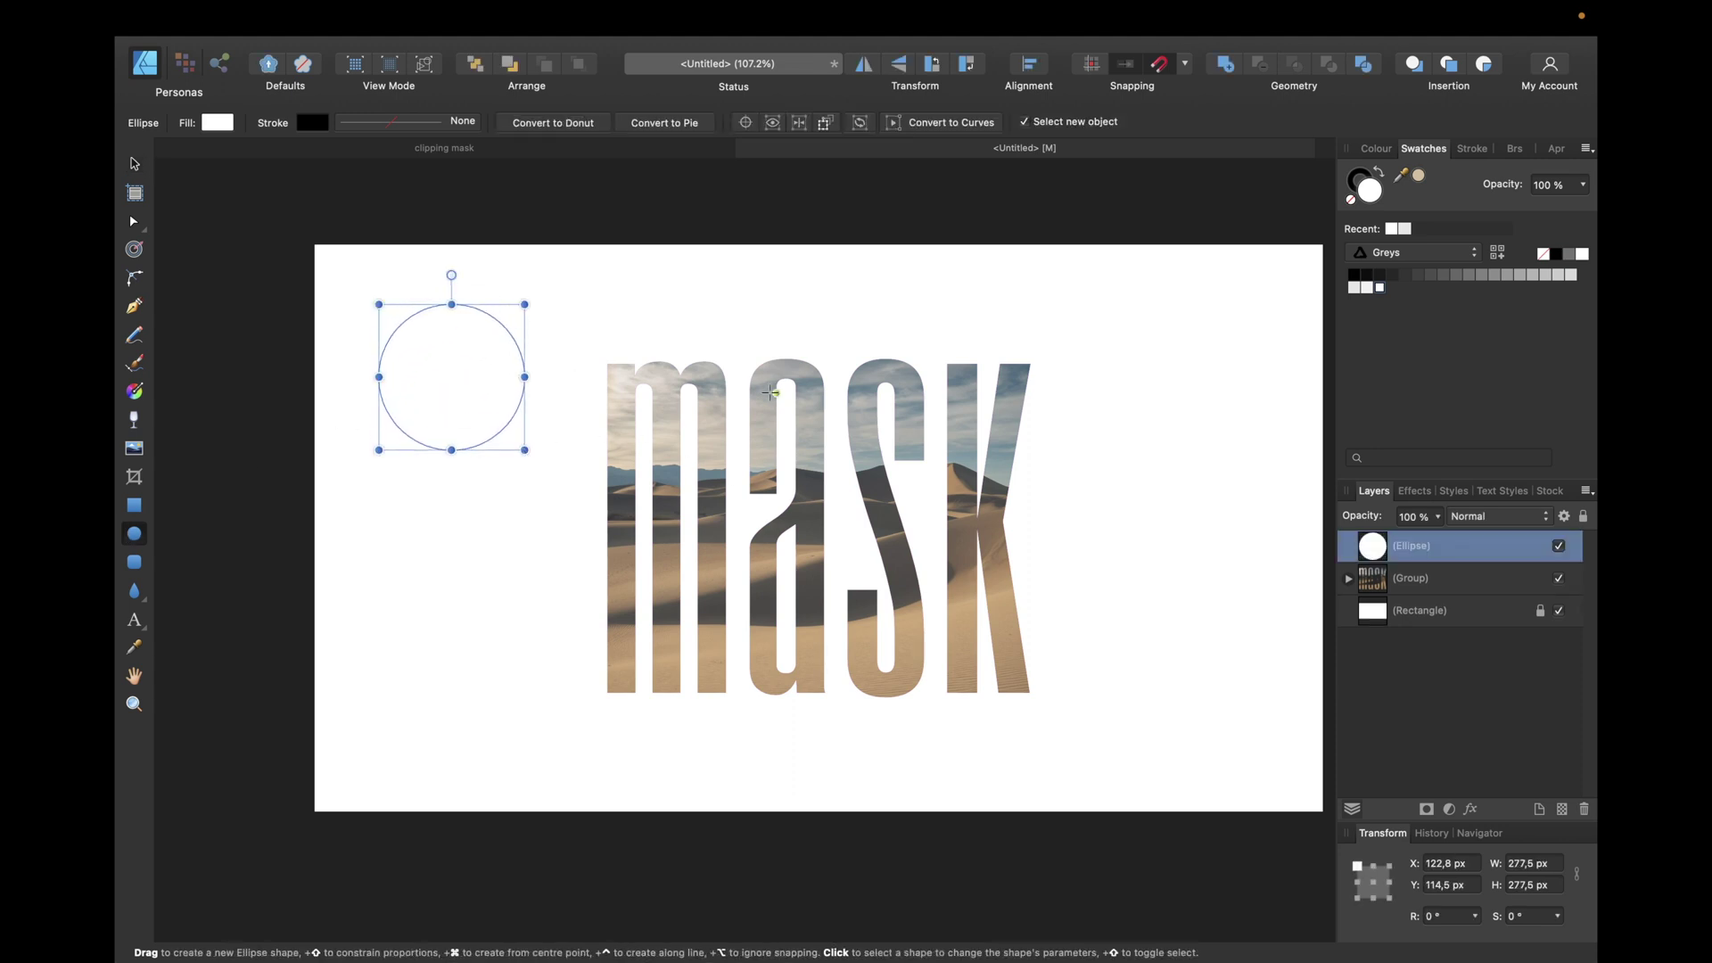
pyautogui.click(1354, 275)
pyautogui.click(1088, 217)
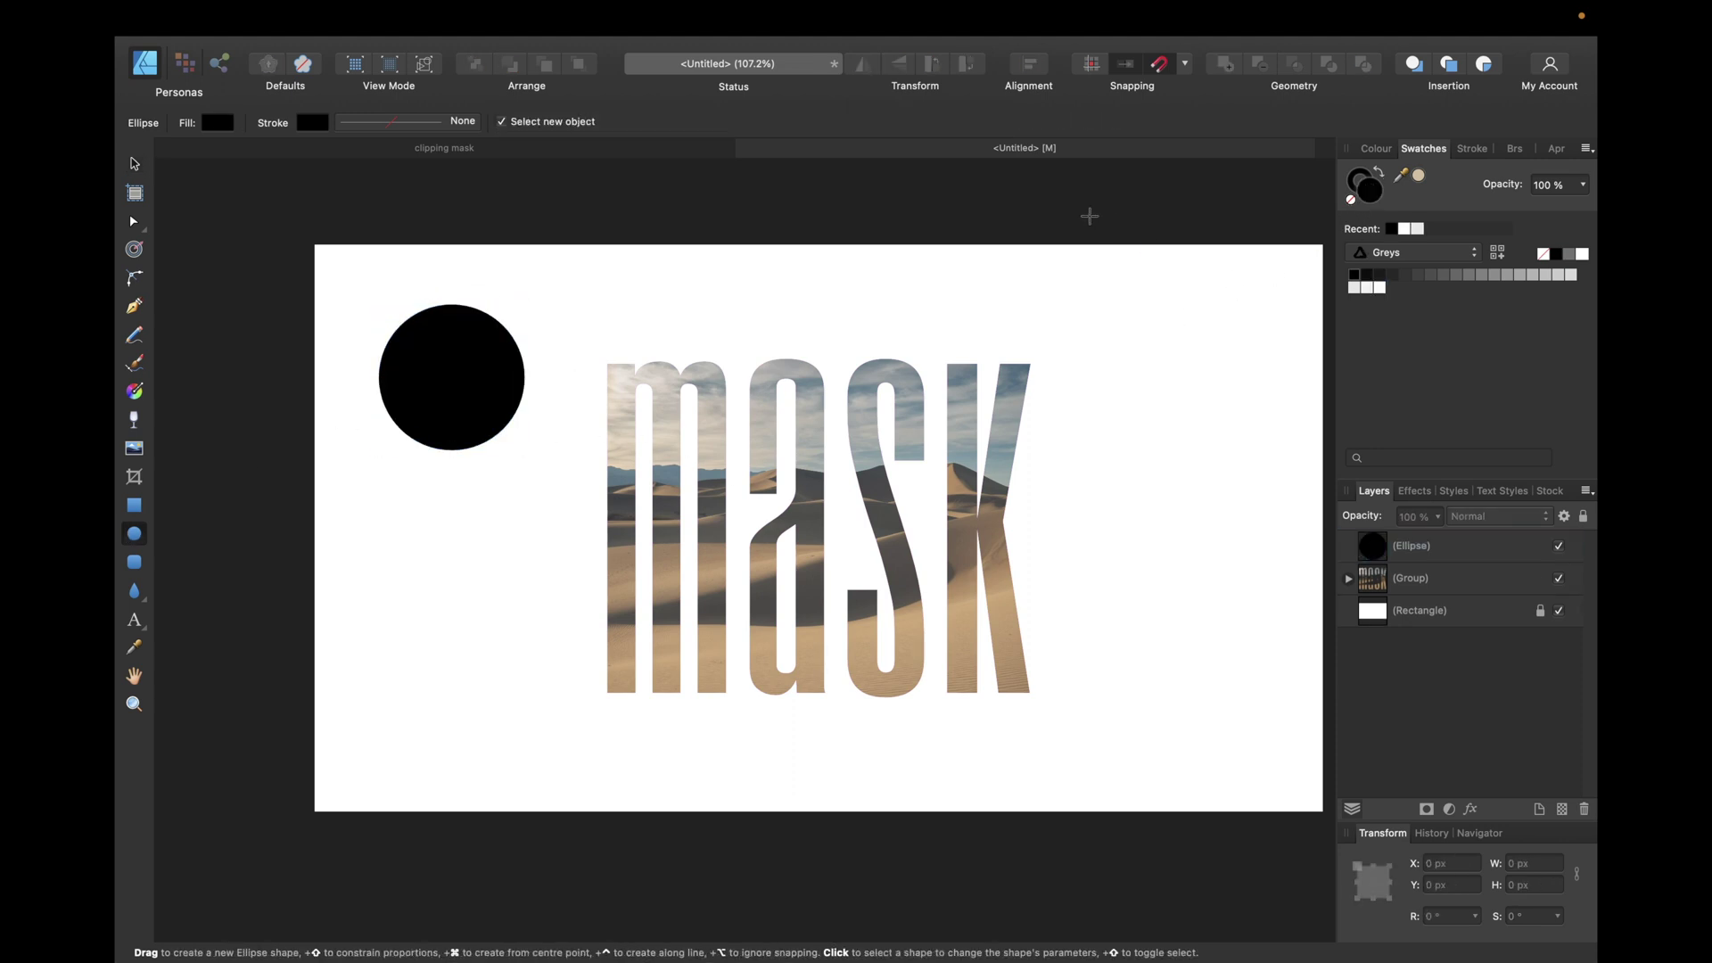
# Step: Drag the desert photo out of the first letter in the layer list, then undo the move
pyautogui.click(1348, 578)
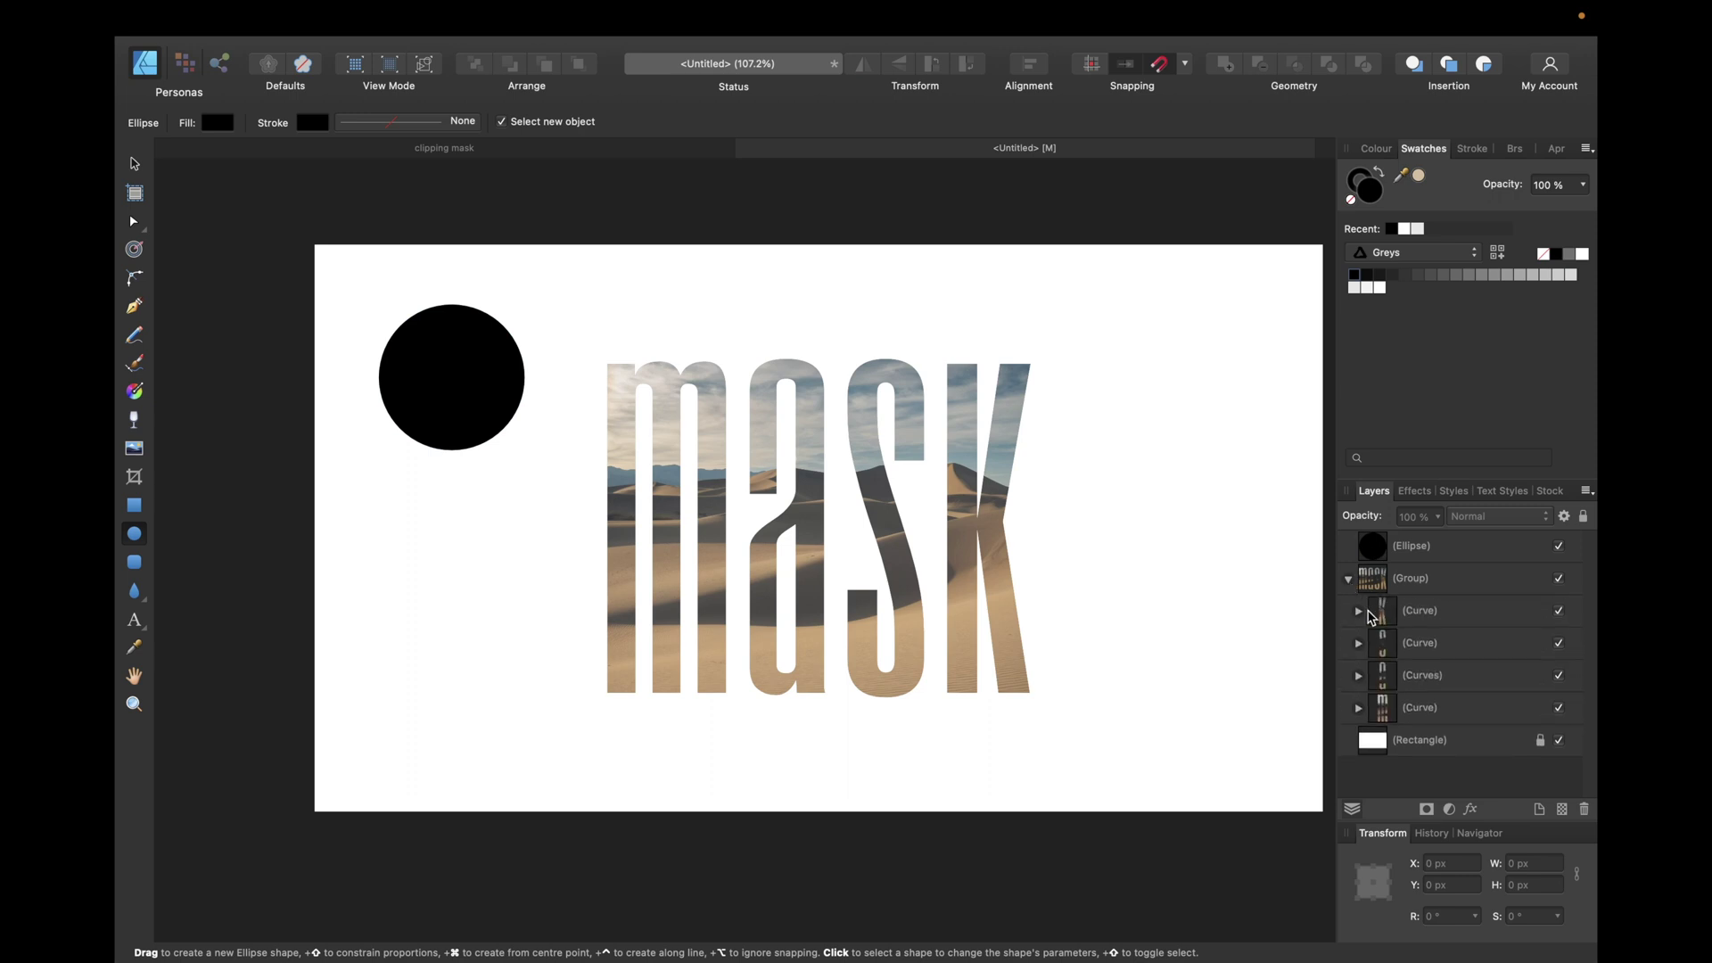
pyautogui.click(1357, 609)
pyautogui.click(1433, 644)
pyautogui.moveTo(1440, 649); pyautogui.dragTo(1352, 628)
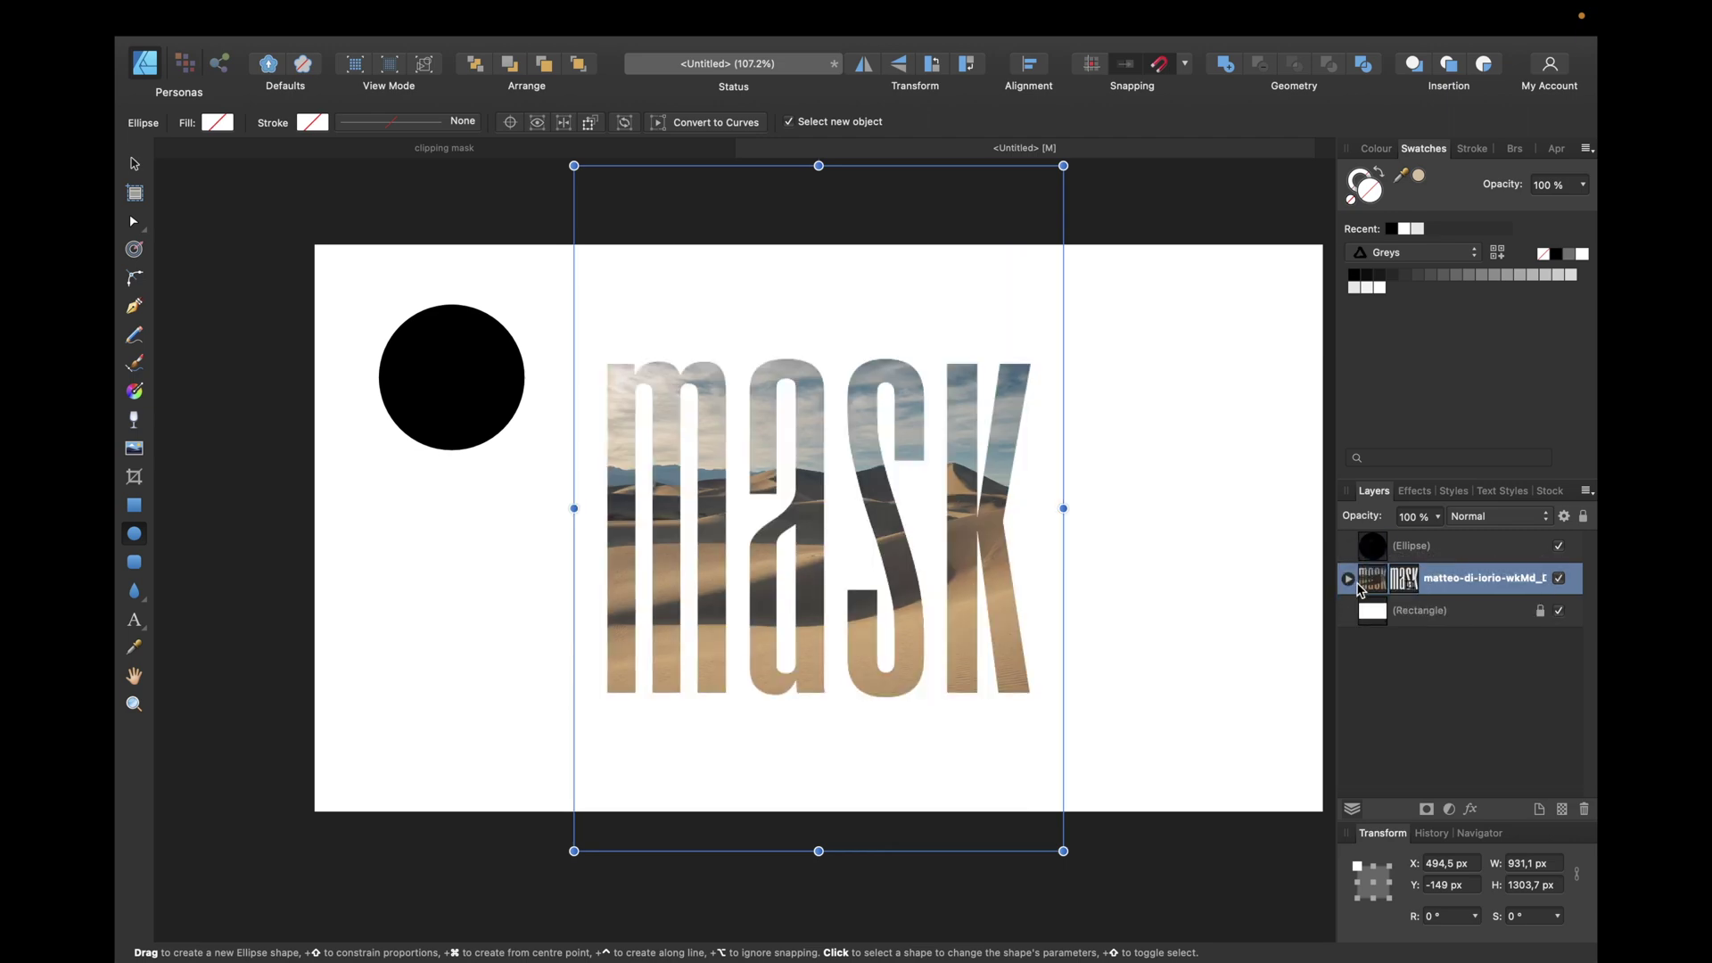
pyautogui.press('super+z')
# Step: Clip the desert photo into the black circle and delete a stray tiny ellipse
pyautogui.click(1349, 610)
pyautogui.click(1348, 610)
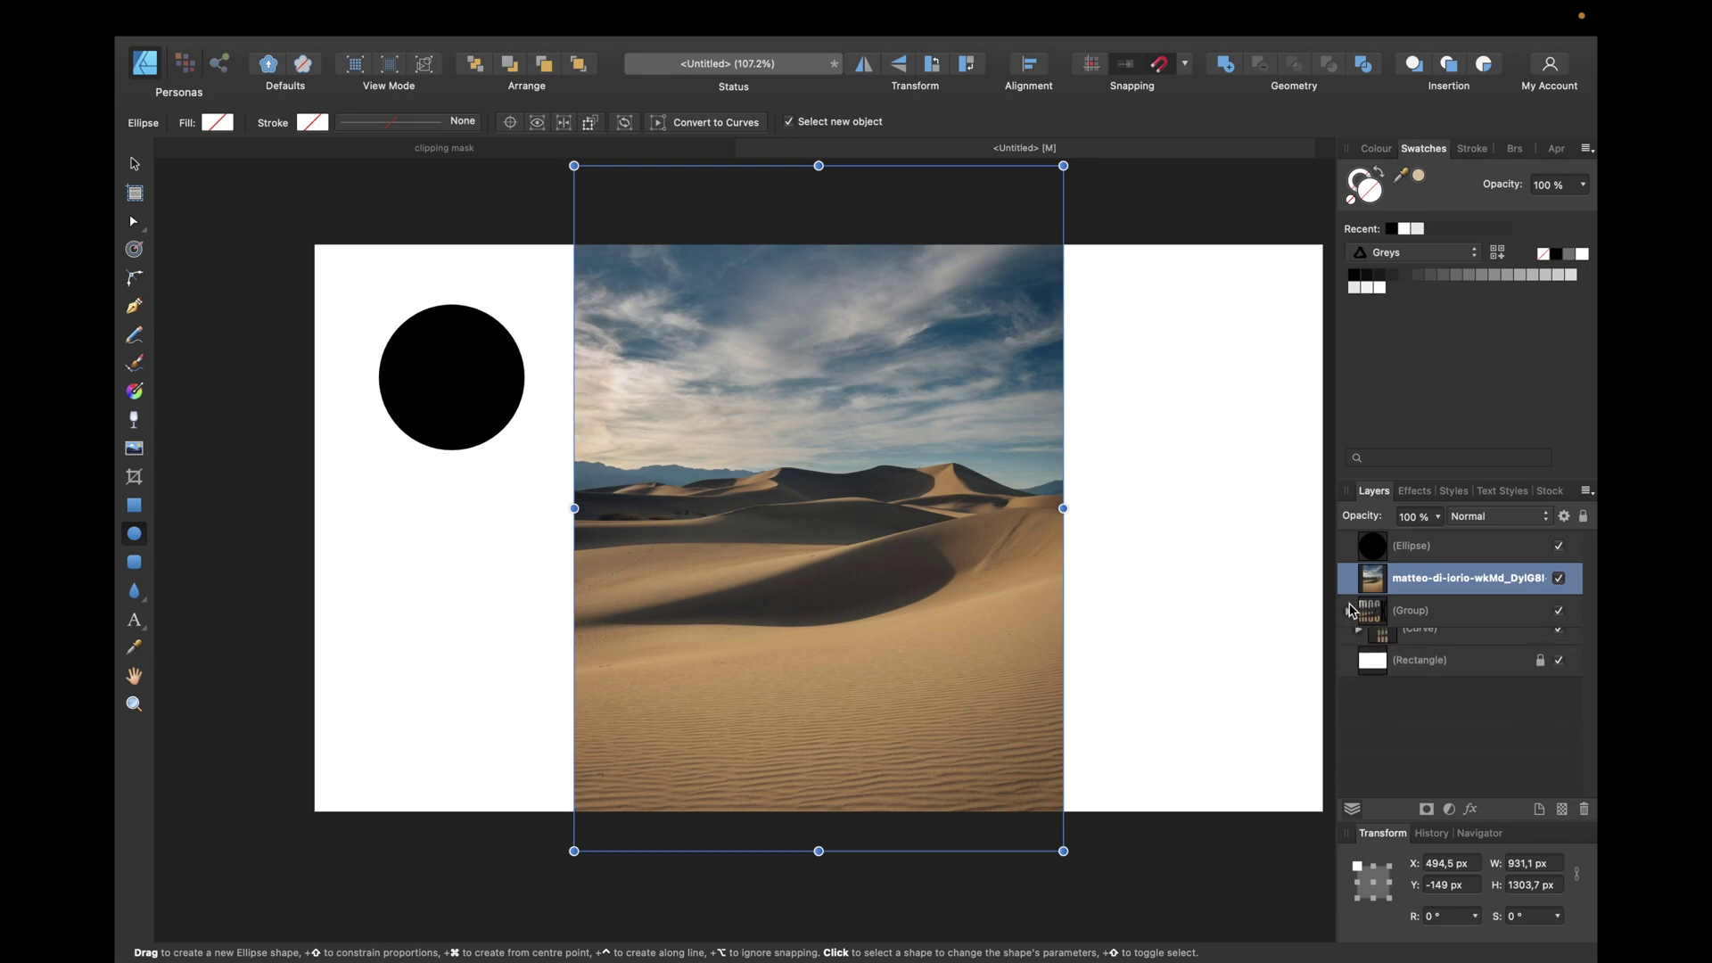
pyautogui.moveTo(1399, 580); pyautogui.dragTo(1366, 548)
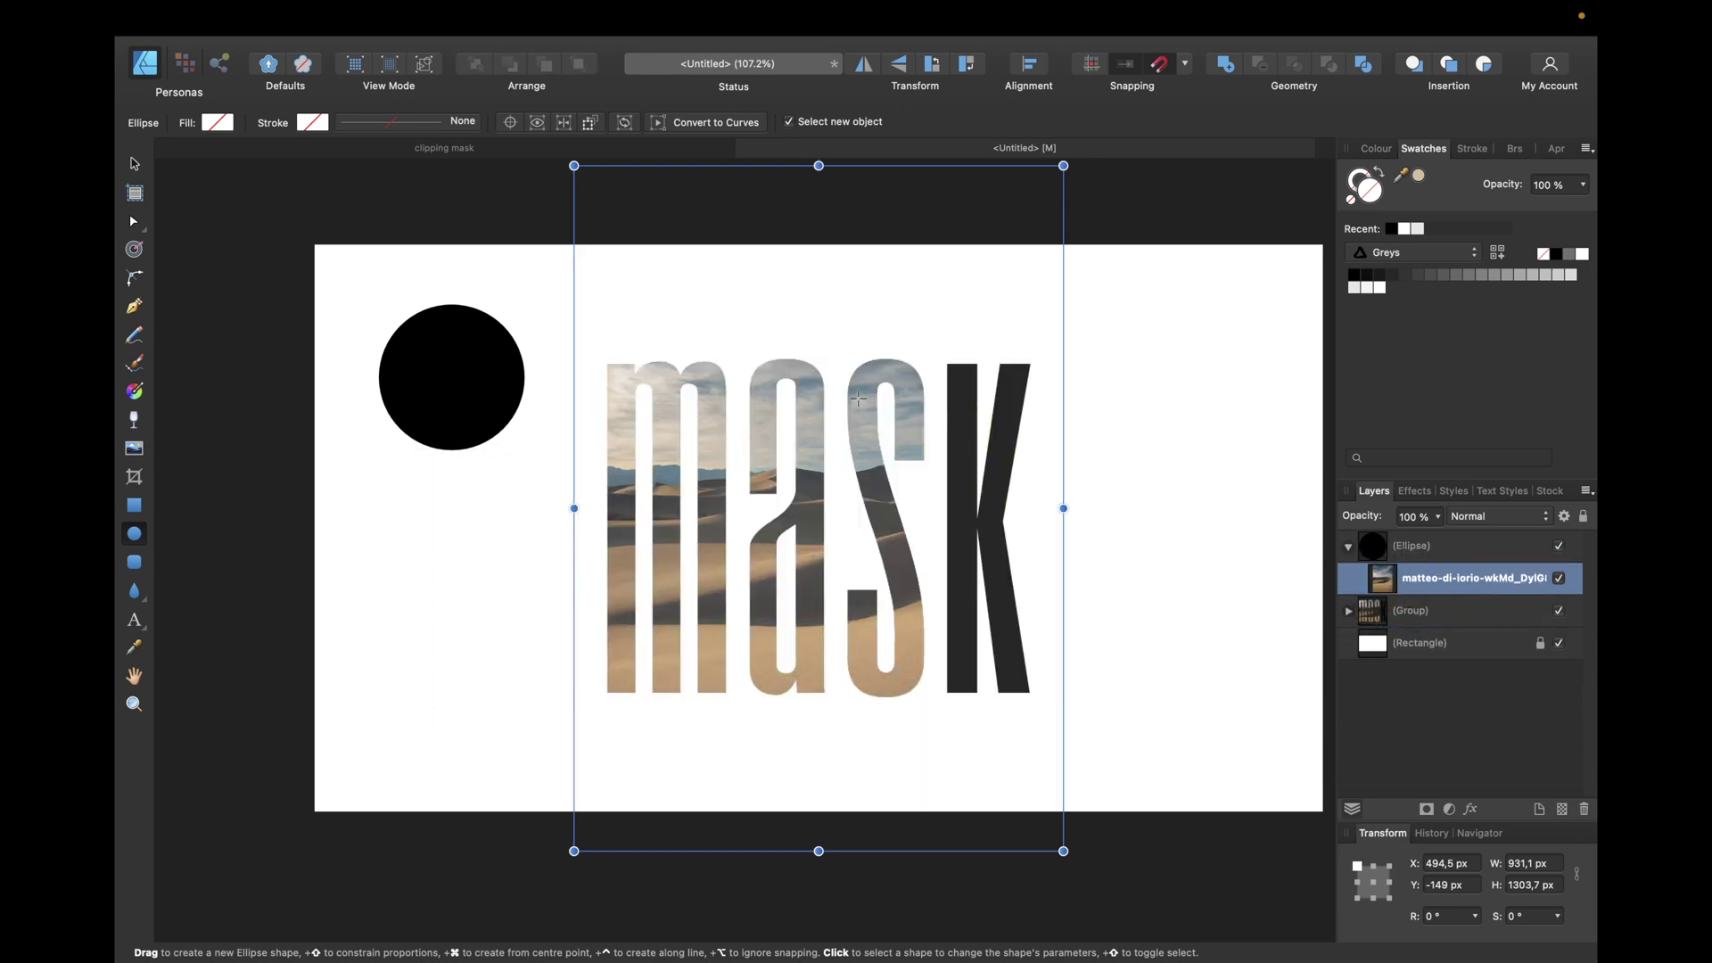
pyautogui.moveTo(855, 318); pyautogui.dragTo(872, 320)
pyautogui.press('v')
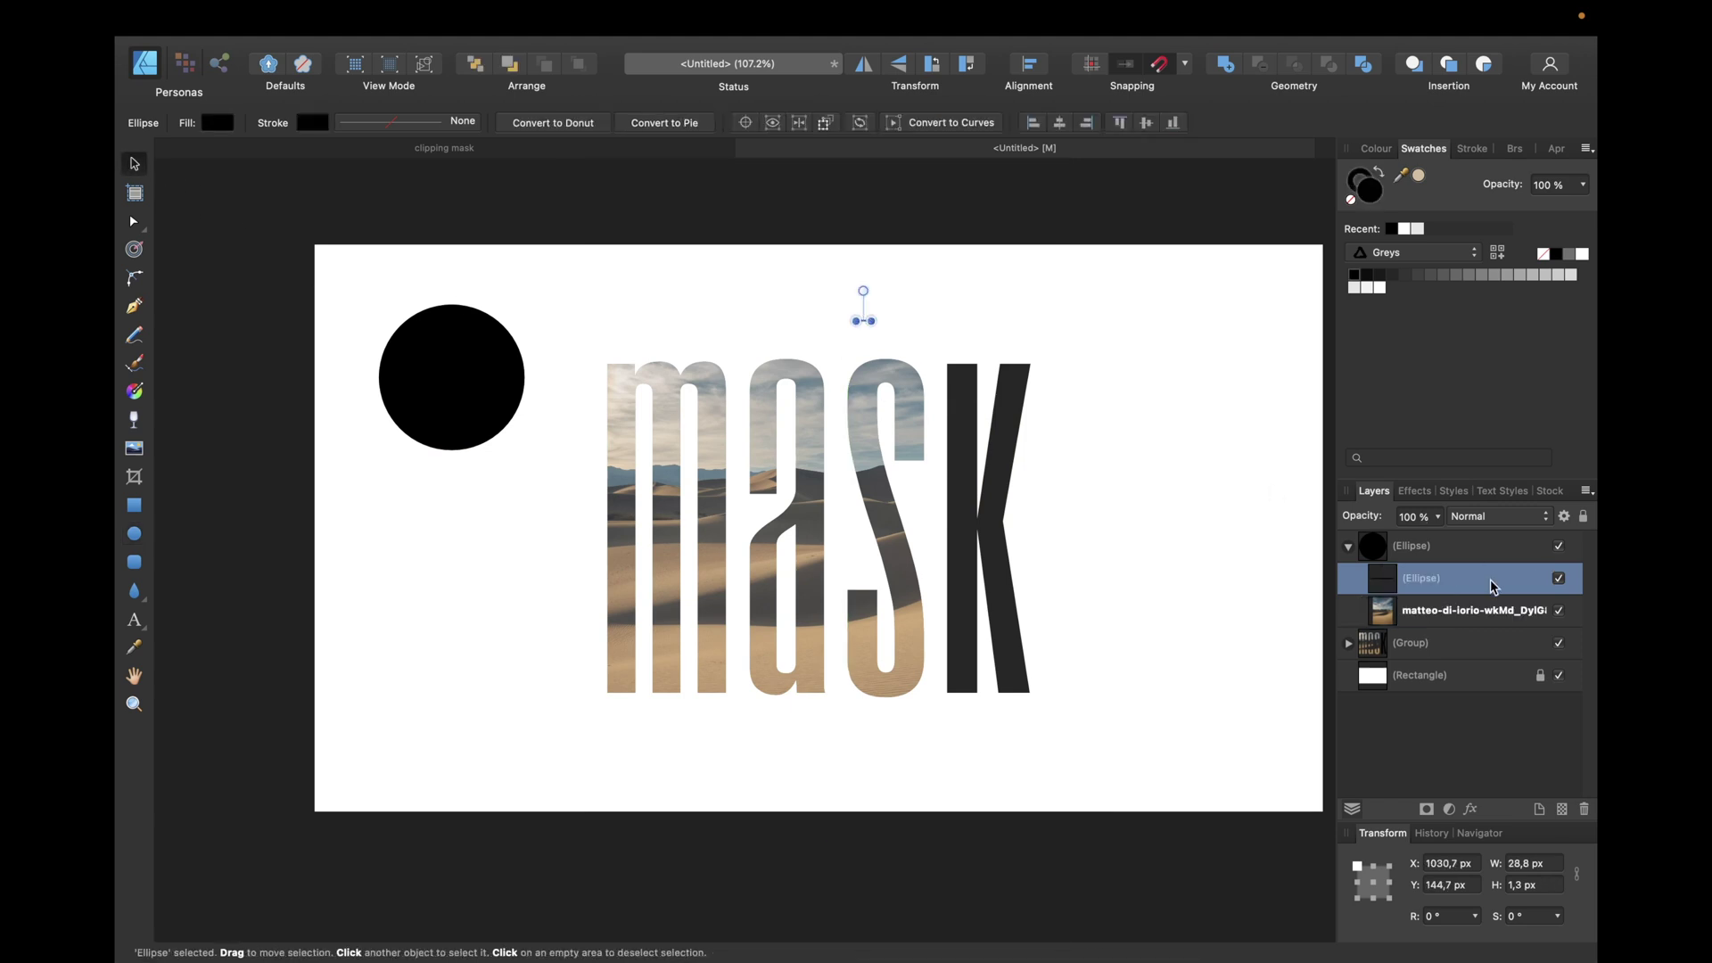
pyautogui.press('Delete')
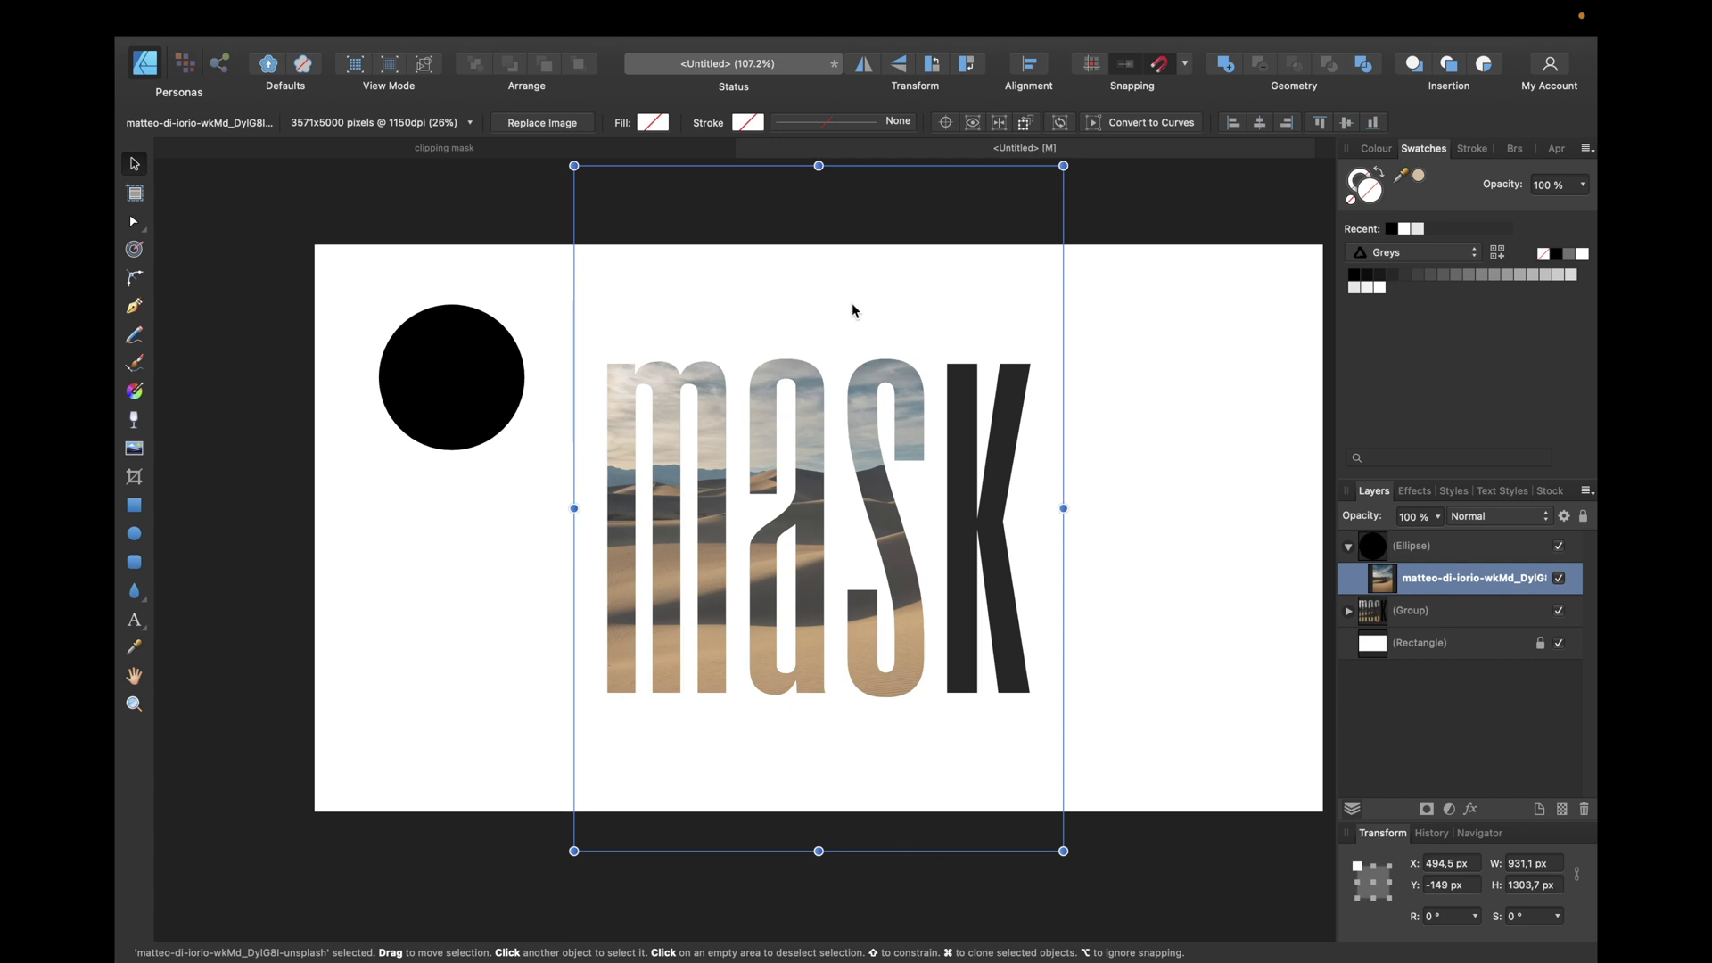
# Step: Move and shrink the clipped photo so the dunes fill the circle
pyautogui.moveTo(852, 311); pyautogui.dragTo(498, 261)
pyautogui.scroll(5, 540, 444)
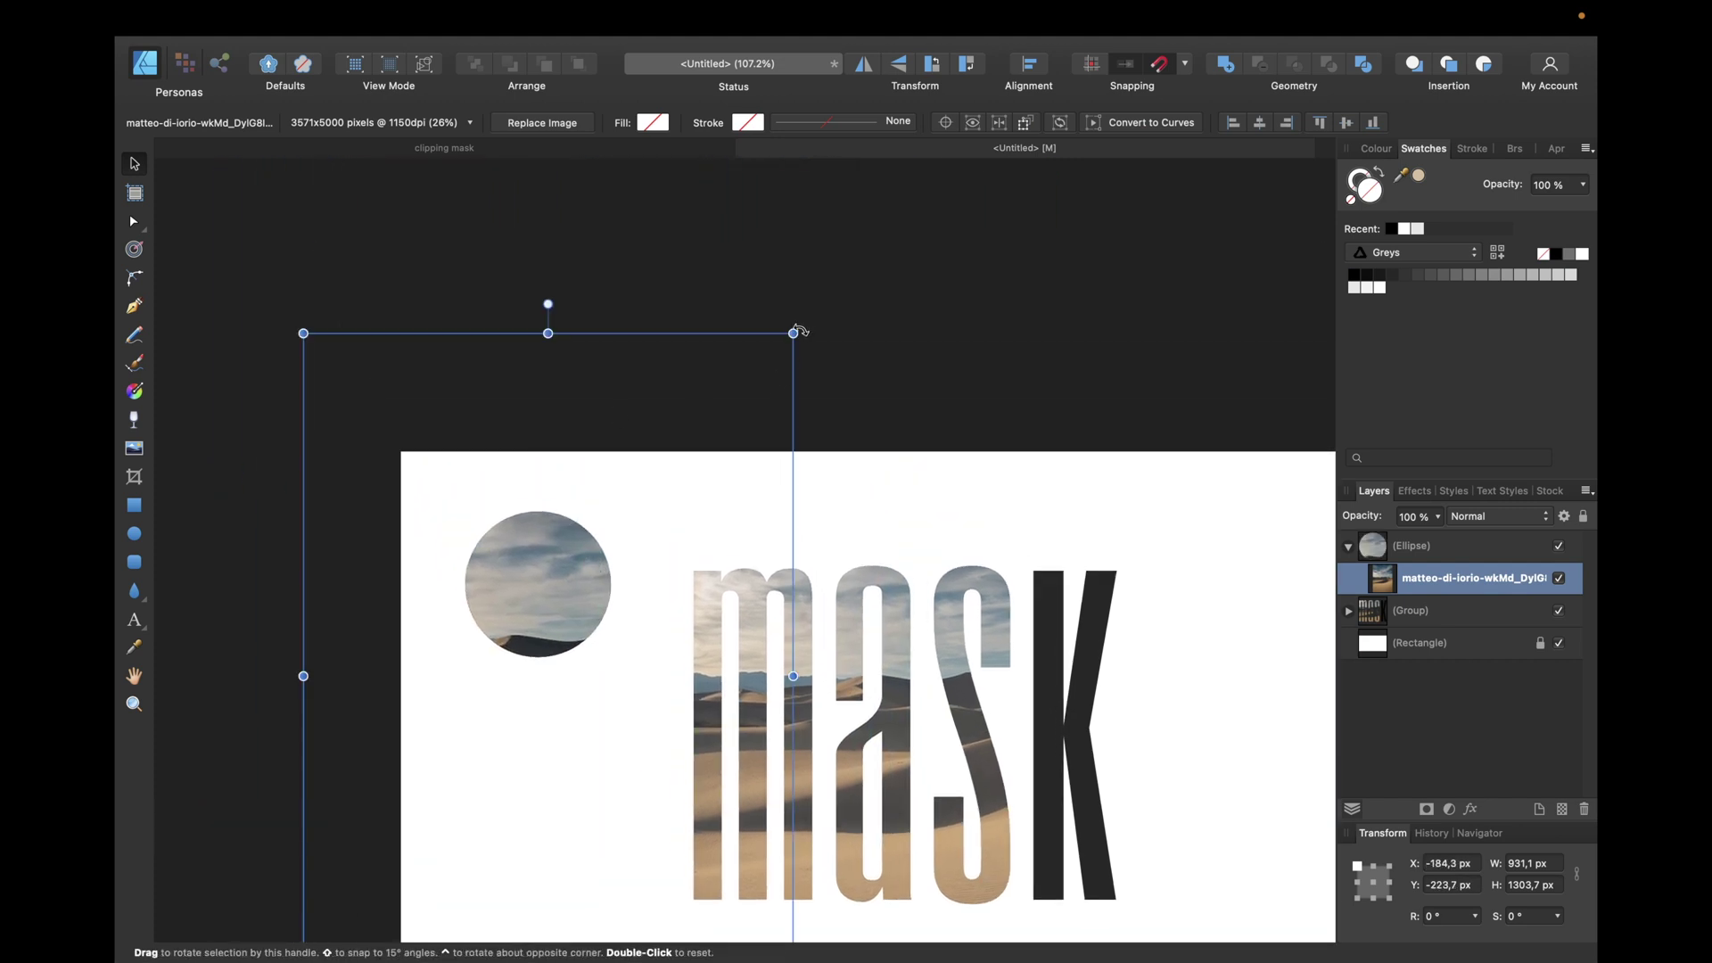
pyautogui.moveTo(794, 332); pyautogui.dragTo(562, 658)
pyautogui.moveTo(460, 785); pyautogui.dragTo(574, 522)
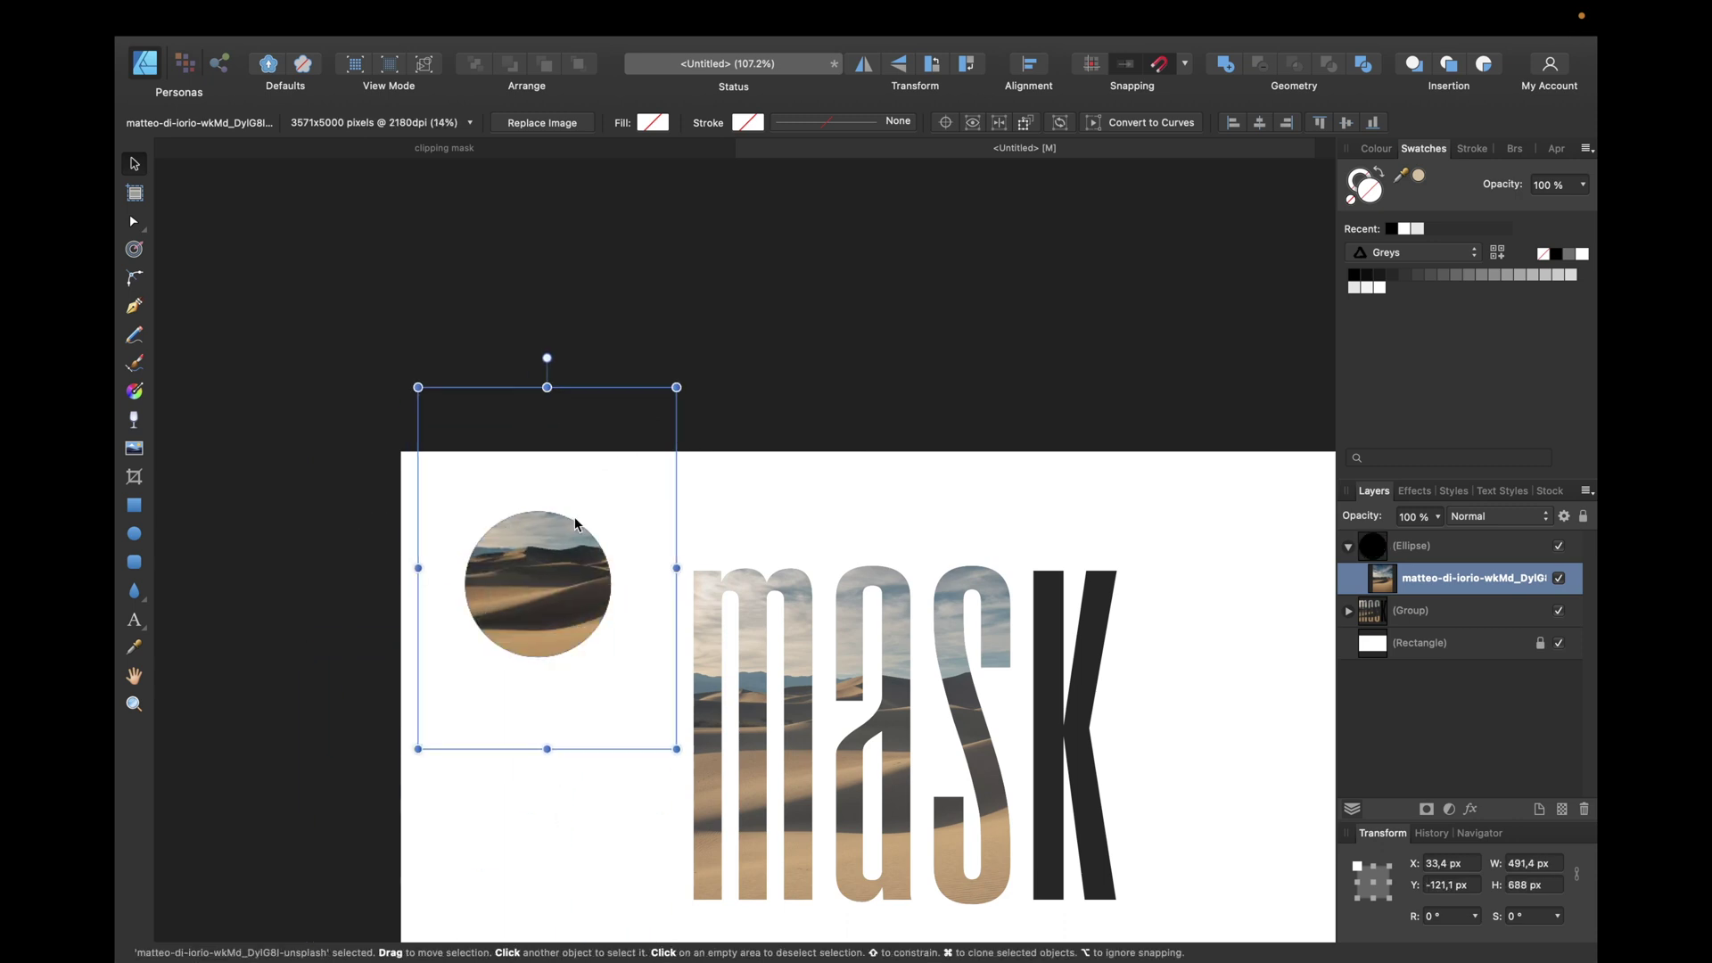
pyautogui.moveTo(676, 387); pyautogui.dragTo(567, 488)
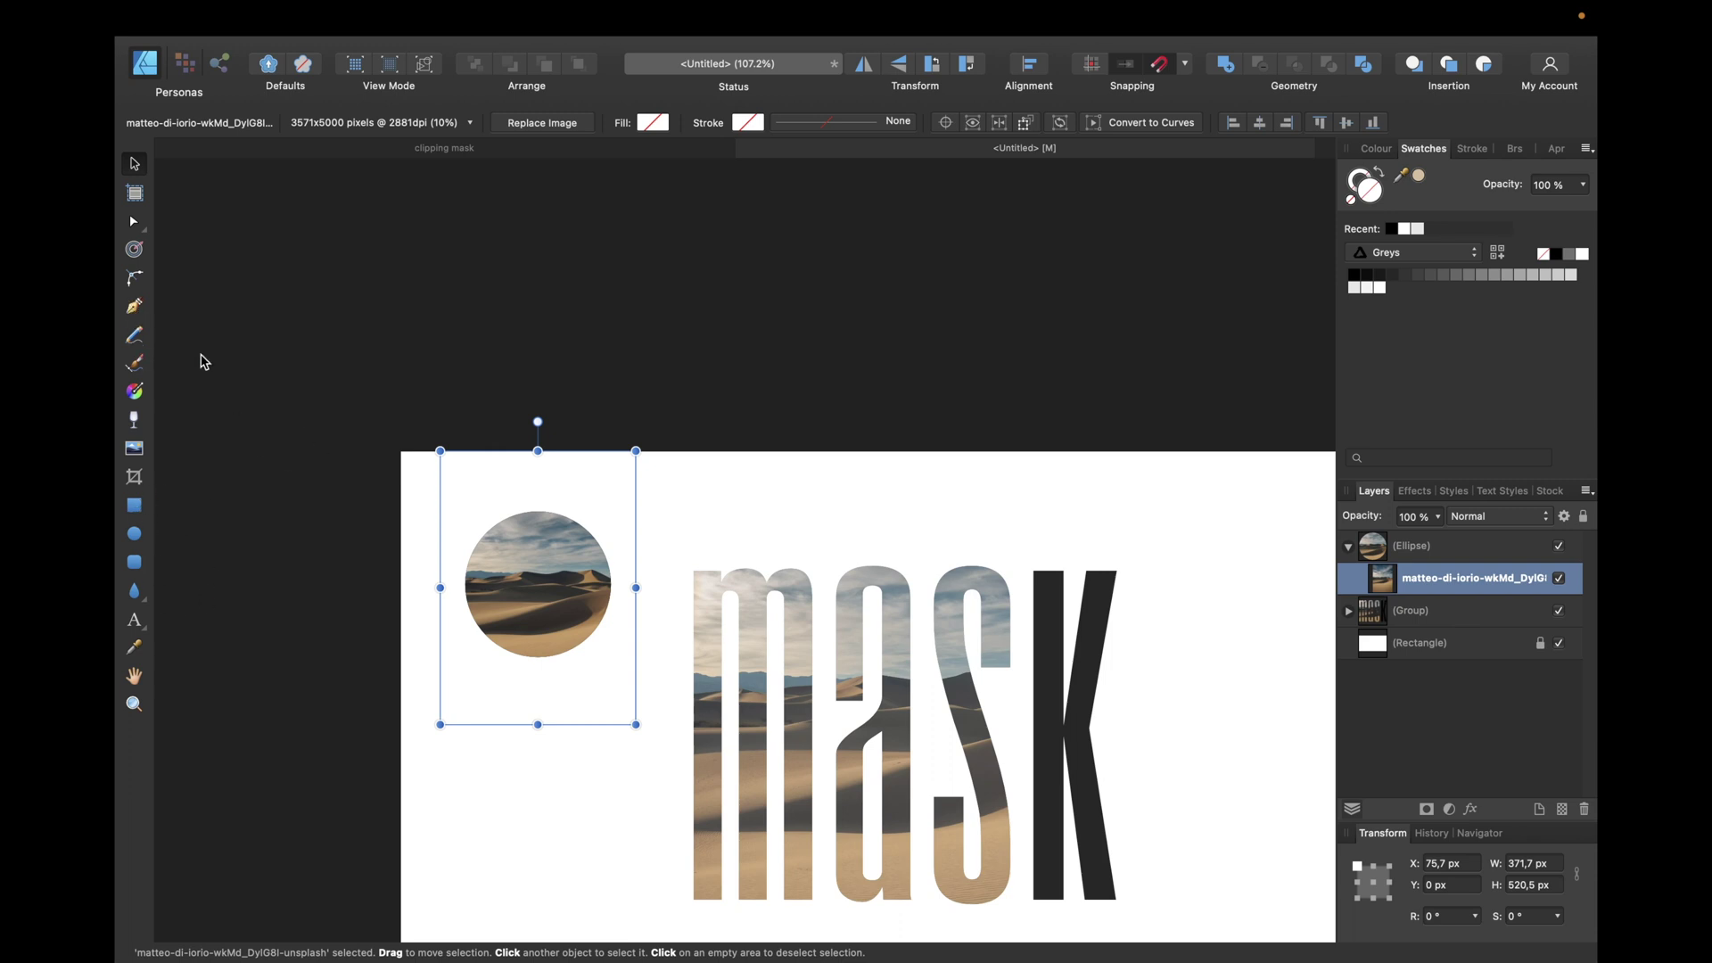
pyautogui.scroll(-3, 204, 361)
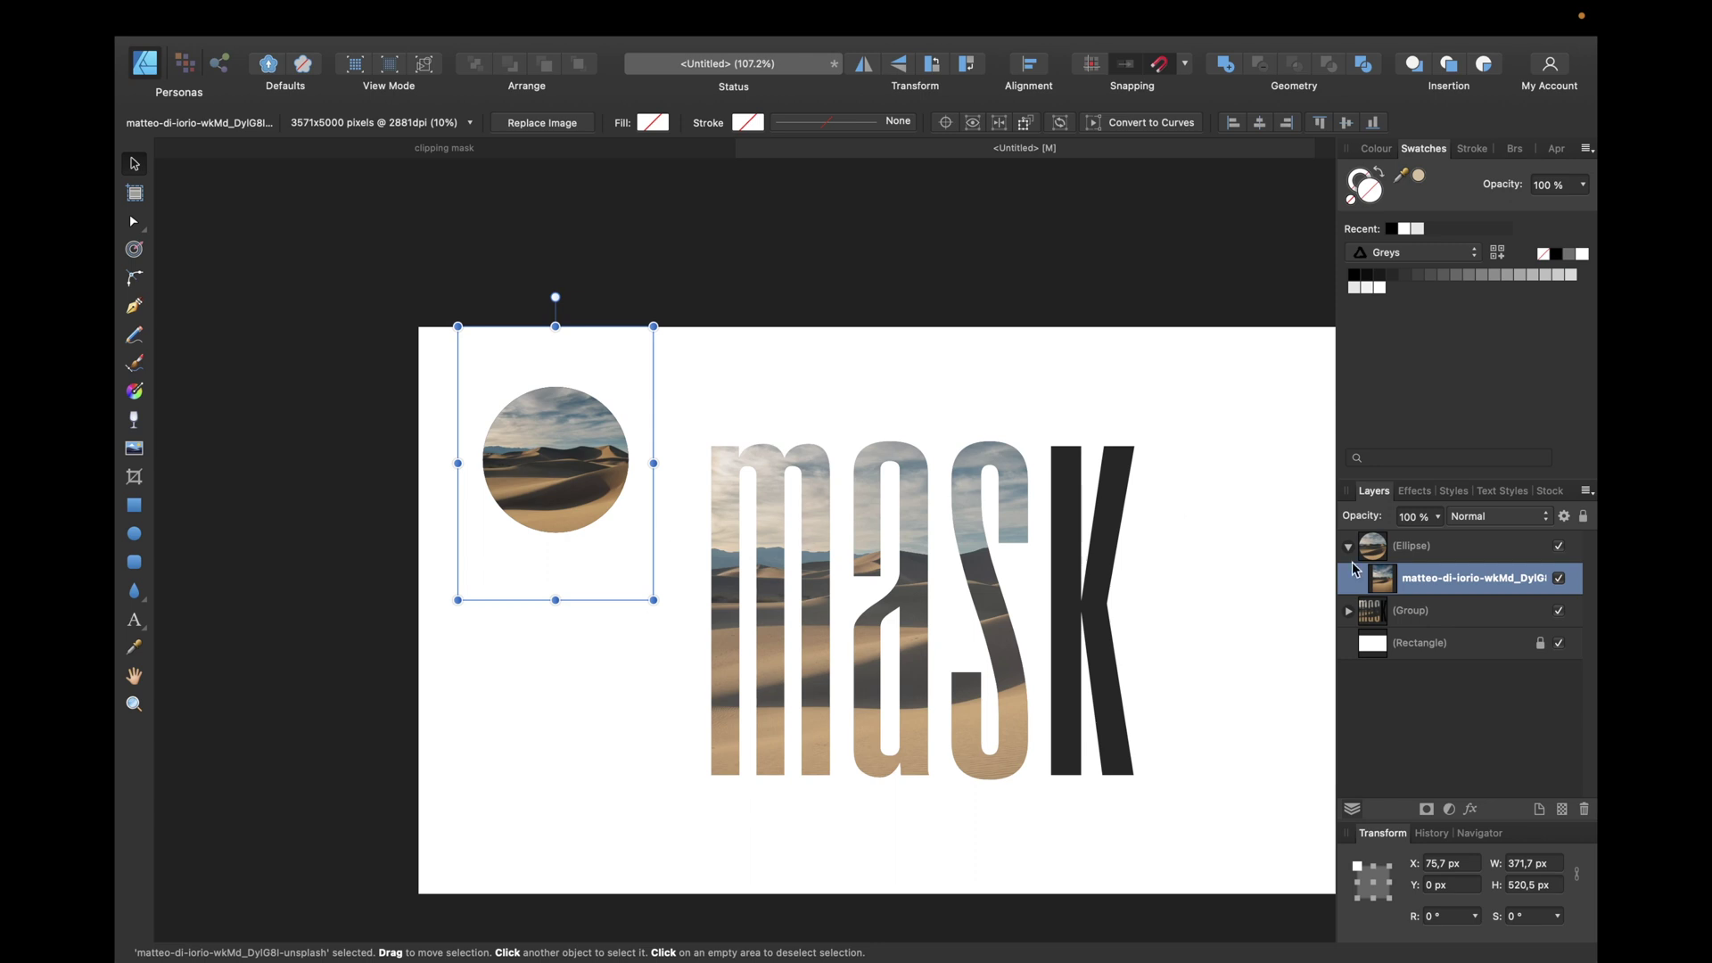
pyautogui.click(1412, 546)
# Step: Delete the photo-filled circle, undo back to the photo in the K, and remove the black circle
pyautogui.press('Delete')
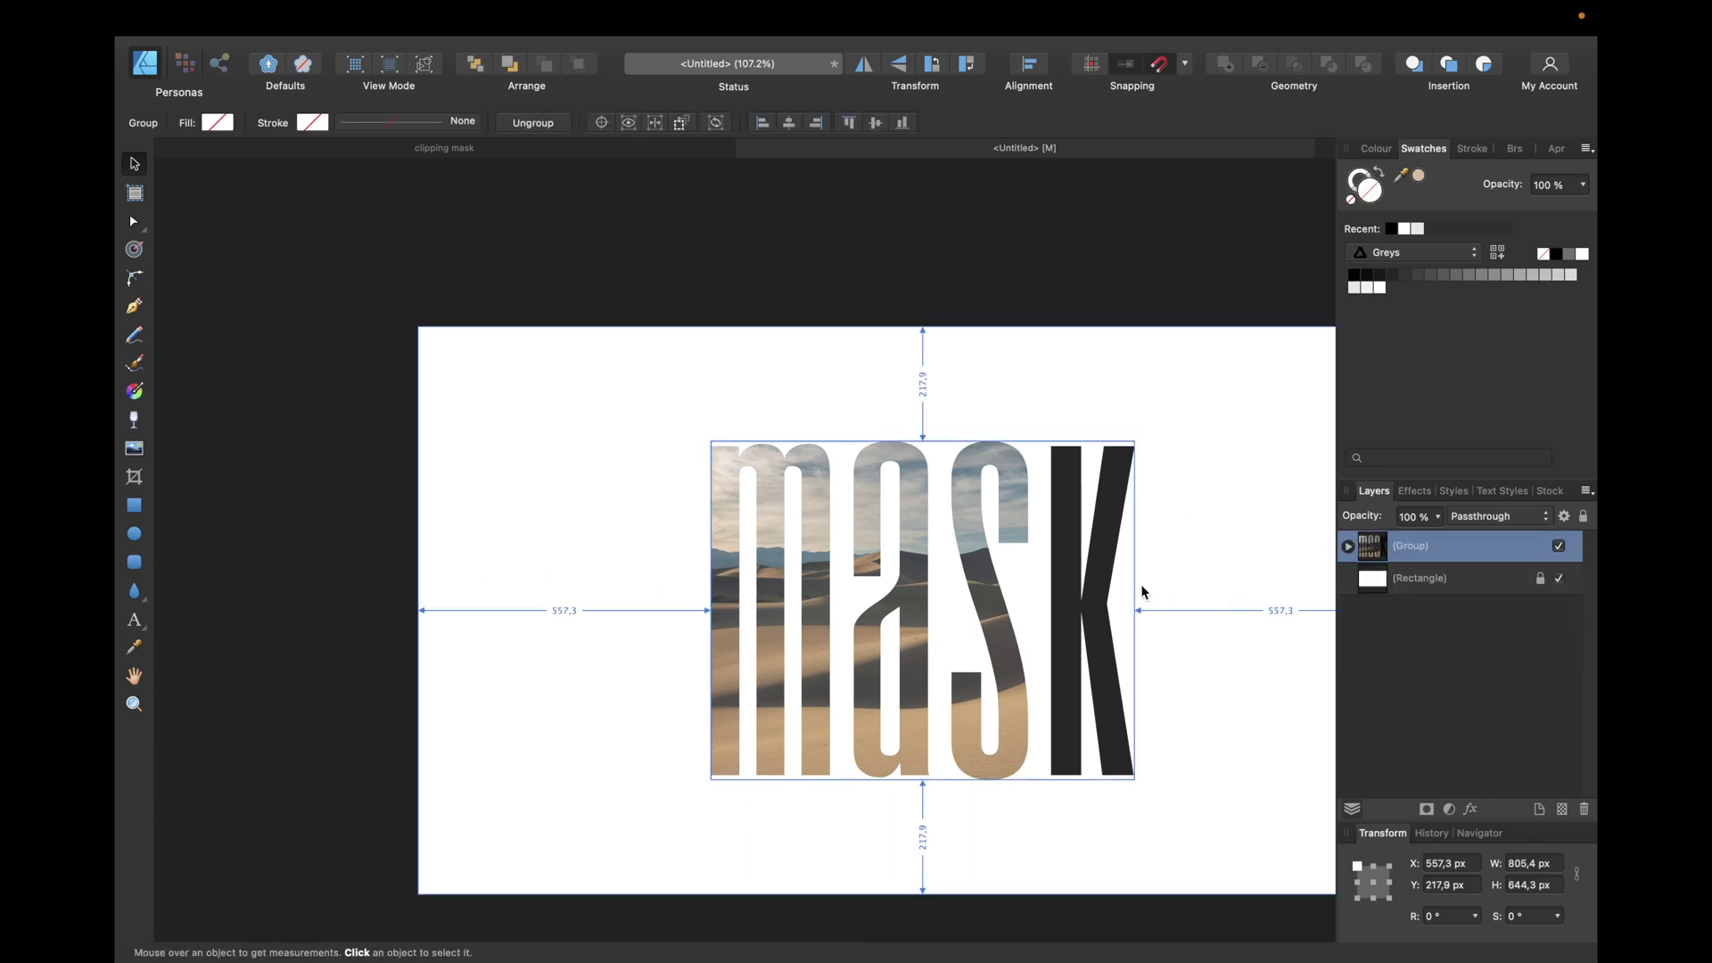
pyautogui.press('super+z')
pyautogui.press('super+z')
pyautogui.press('super+z')
pyautogui.press('super+z')
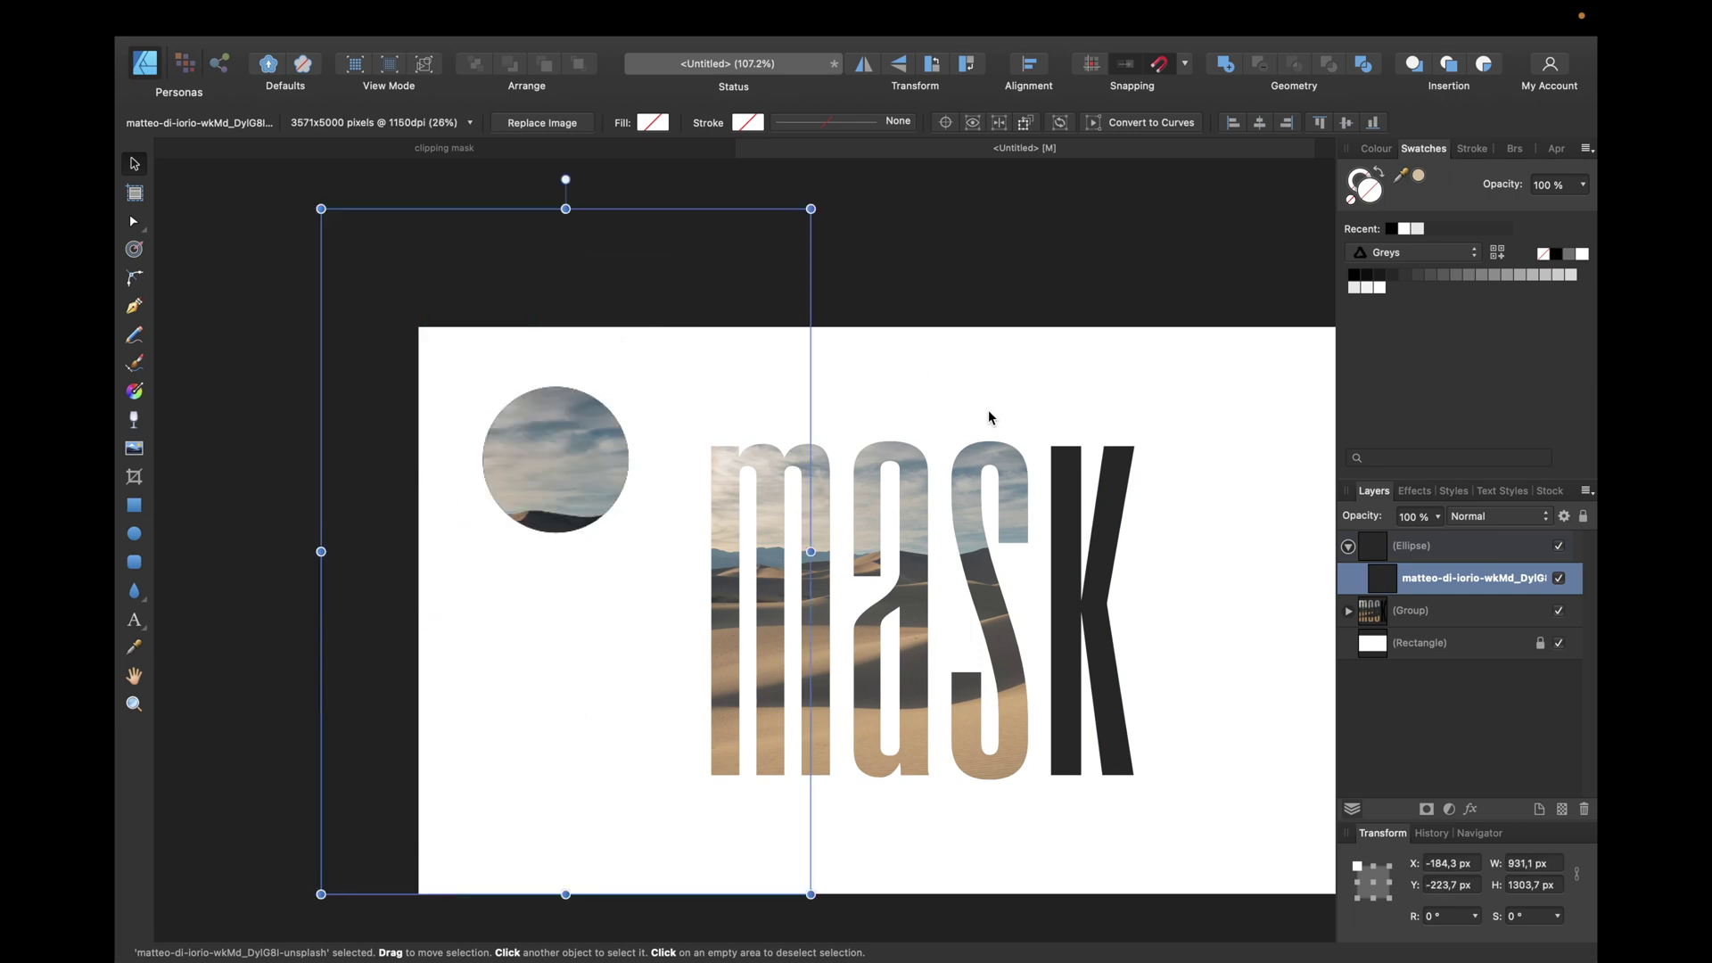
pyautogui.press('super+z')
pyautogui.press('super+z')
pyautogui.press('super+z')
pyautogui.press('super+z')
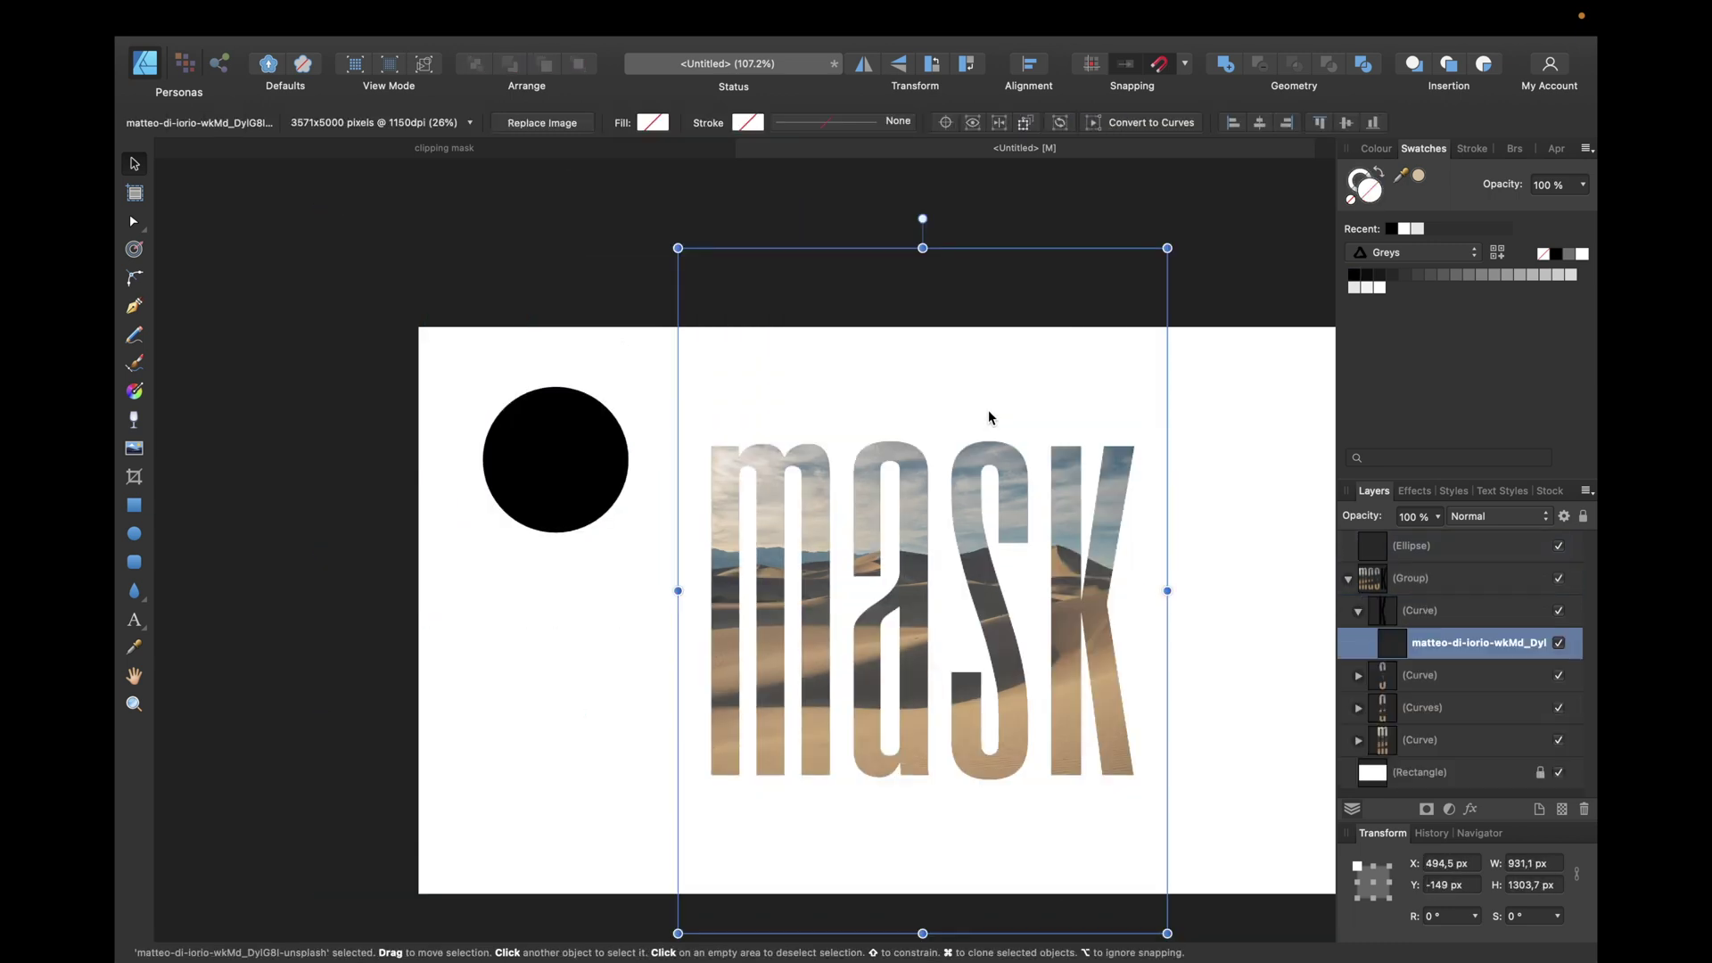
pyautogui.click(546, 462)
pyautogui.press('Delete')
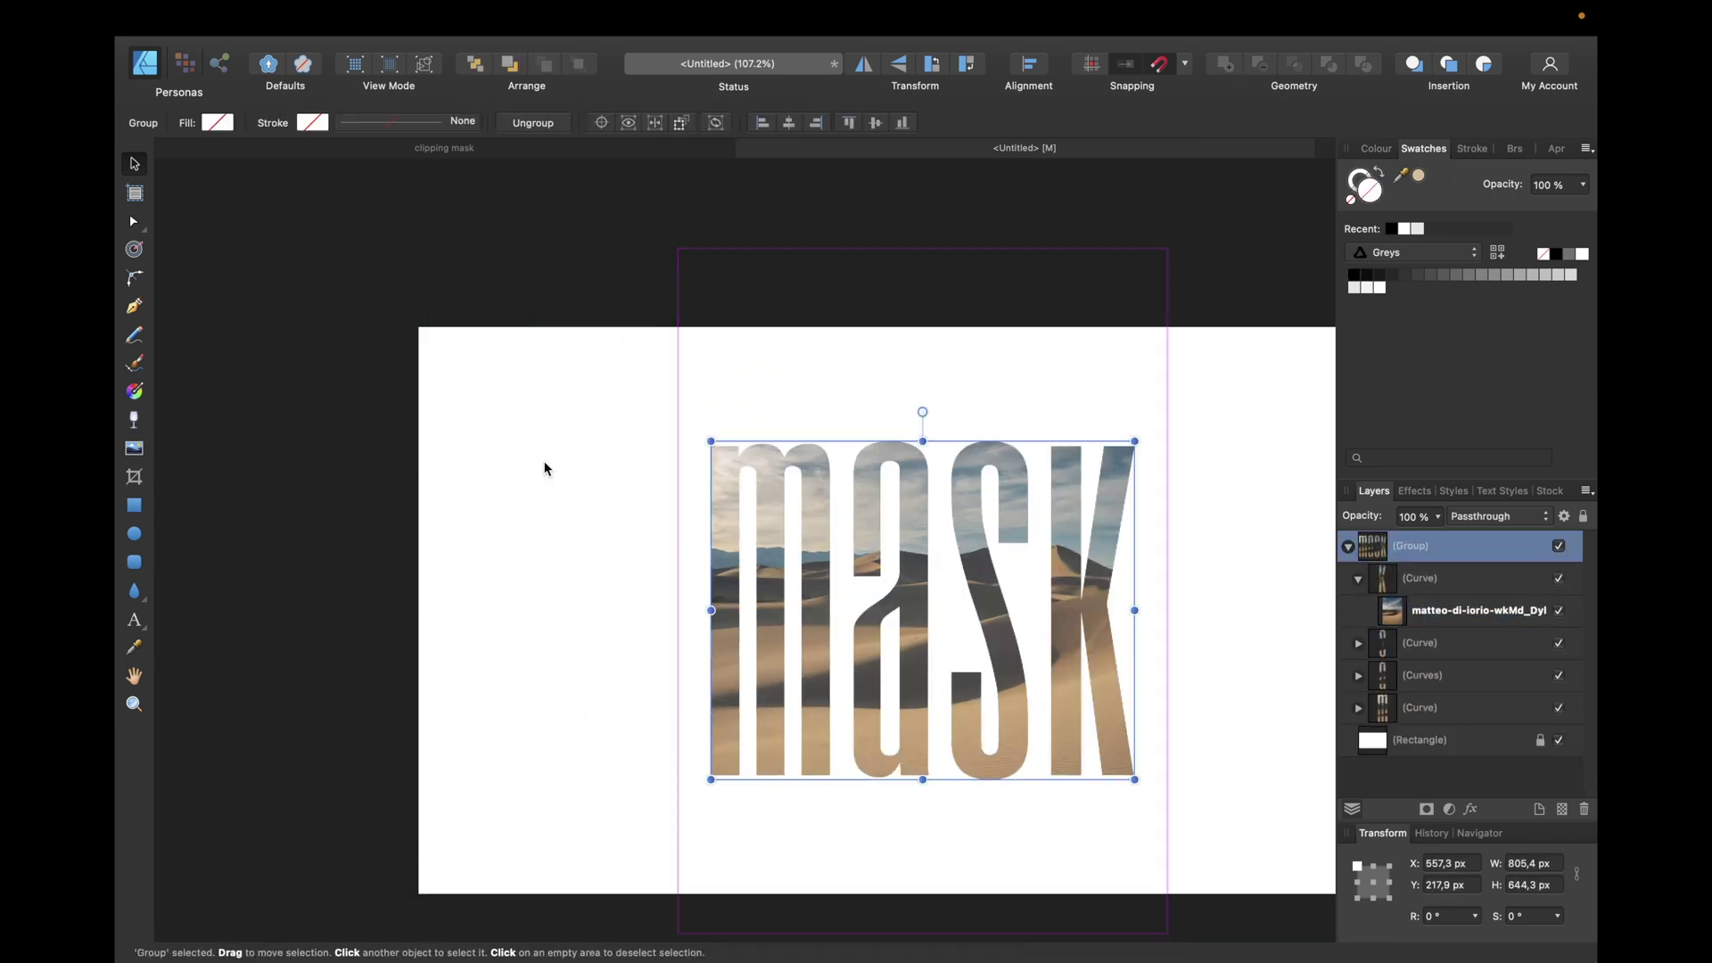
pyautogui.hscroll(5, 614, 307)
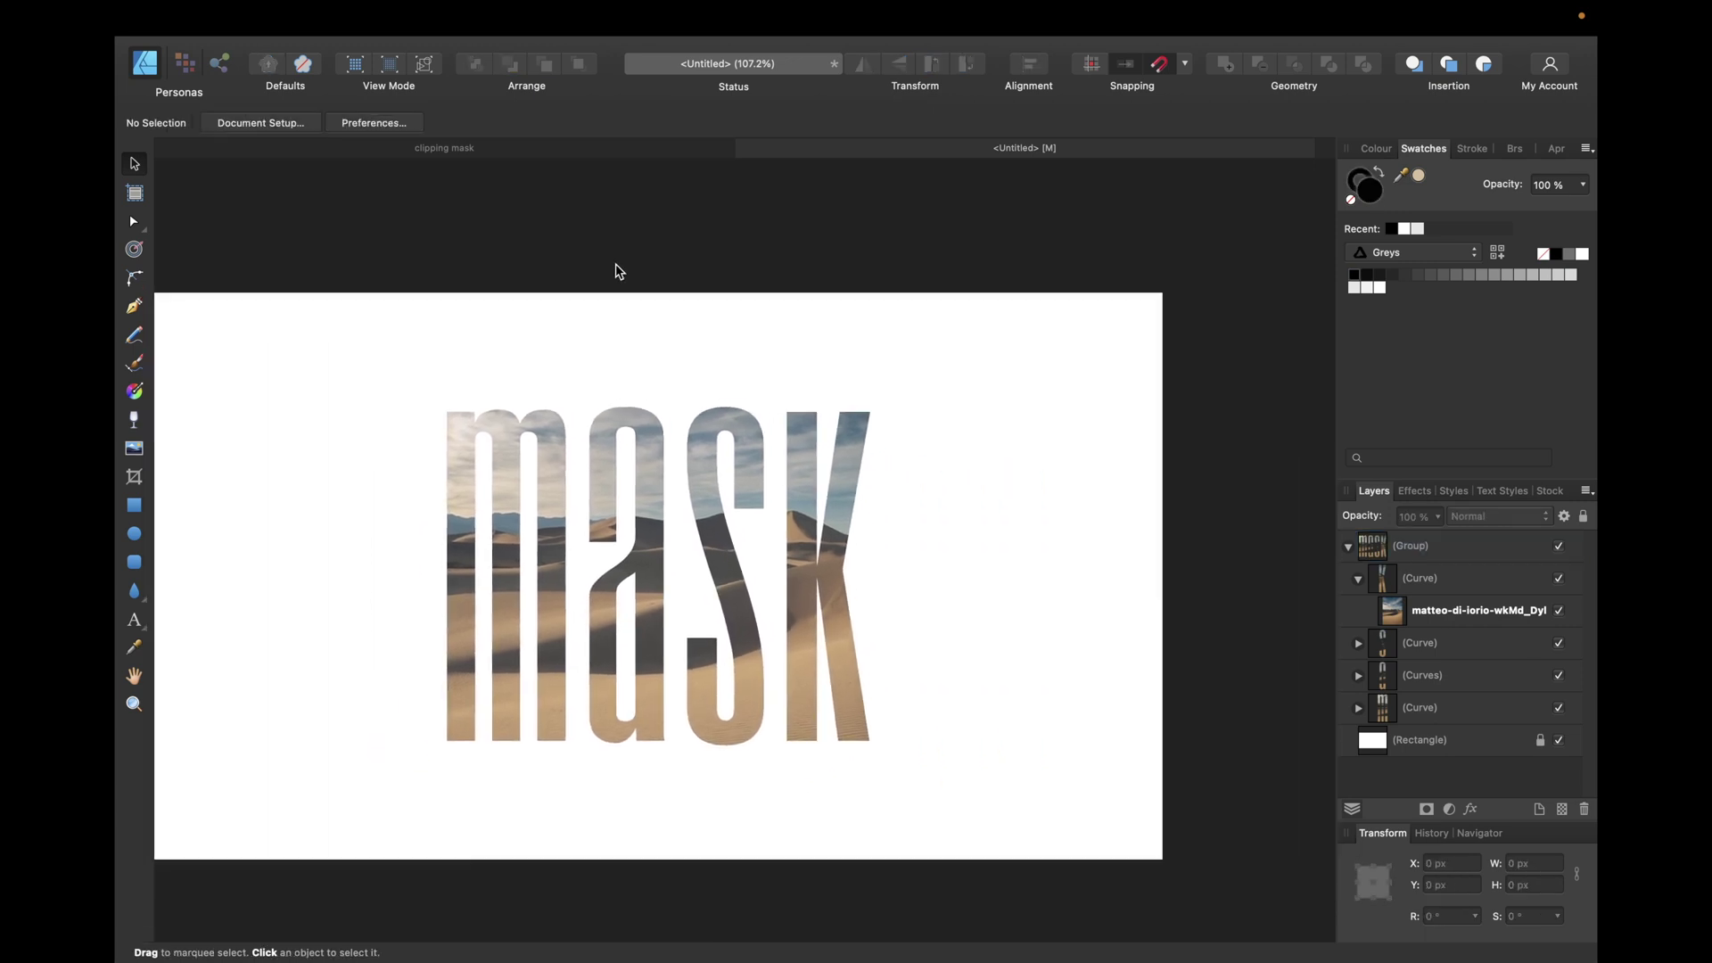
# Step: Set the MASK lettering group's opacity to 90%
pyautogui.click(1348, 545)
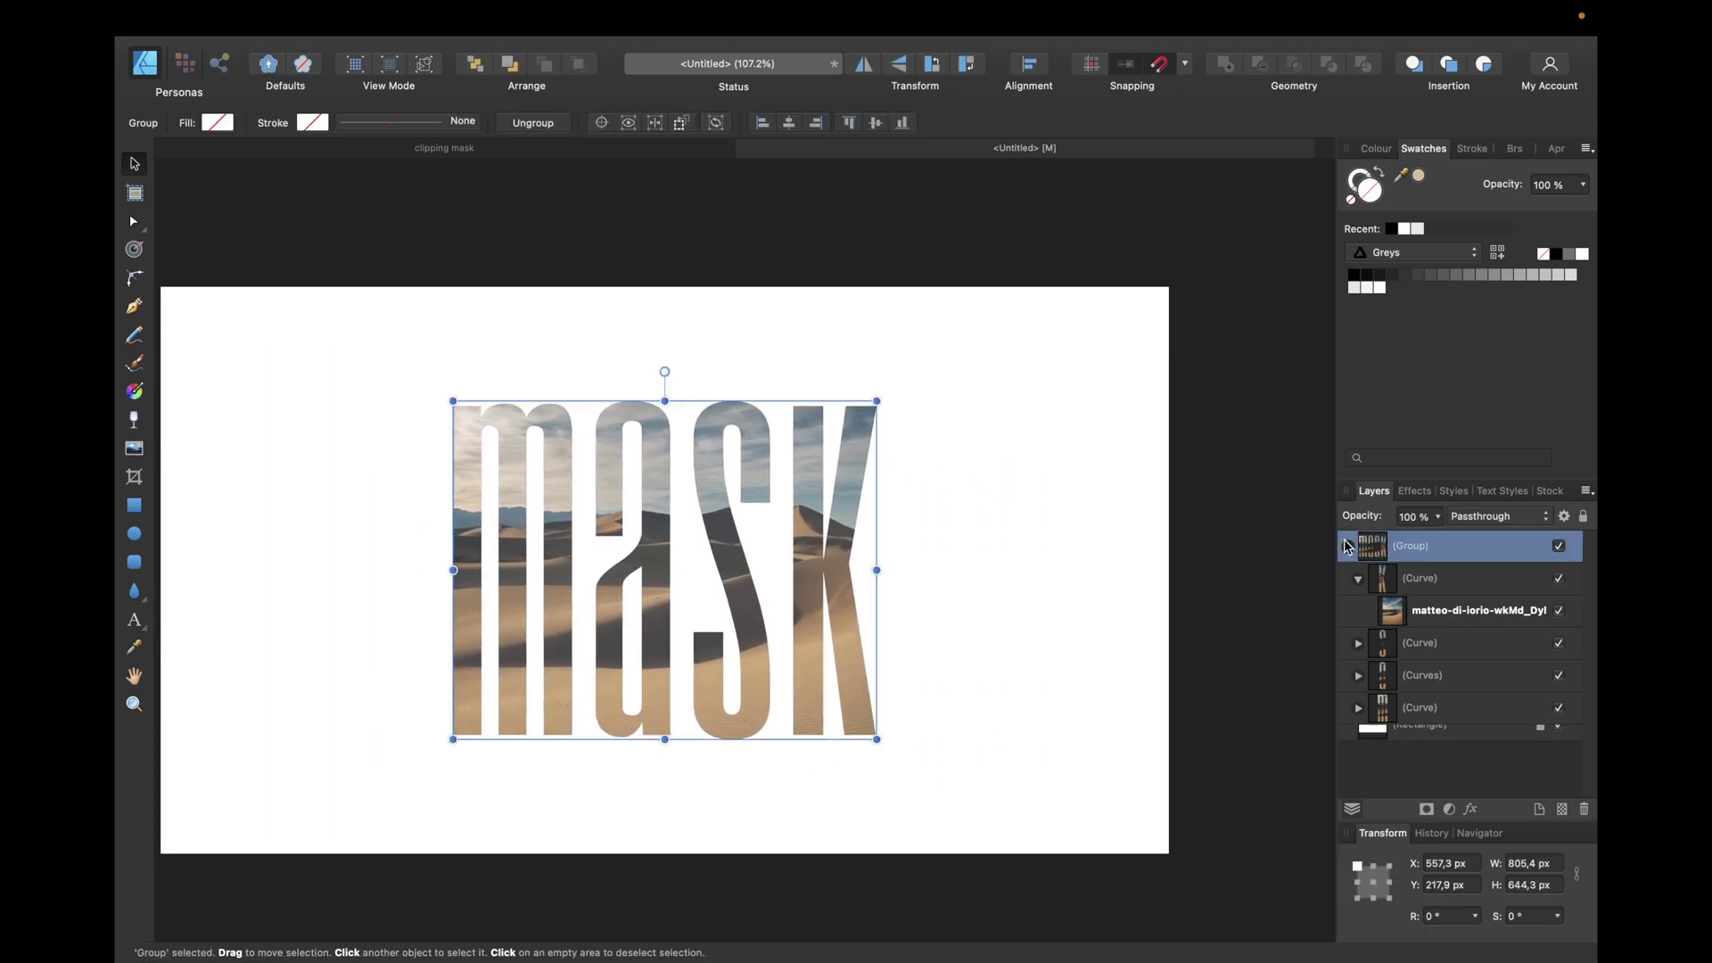
pyautogui.click(1407, 517)
pyautogui.write('90')
pyautogui.press('Return')
pyautogui.click(1248, 400)
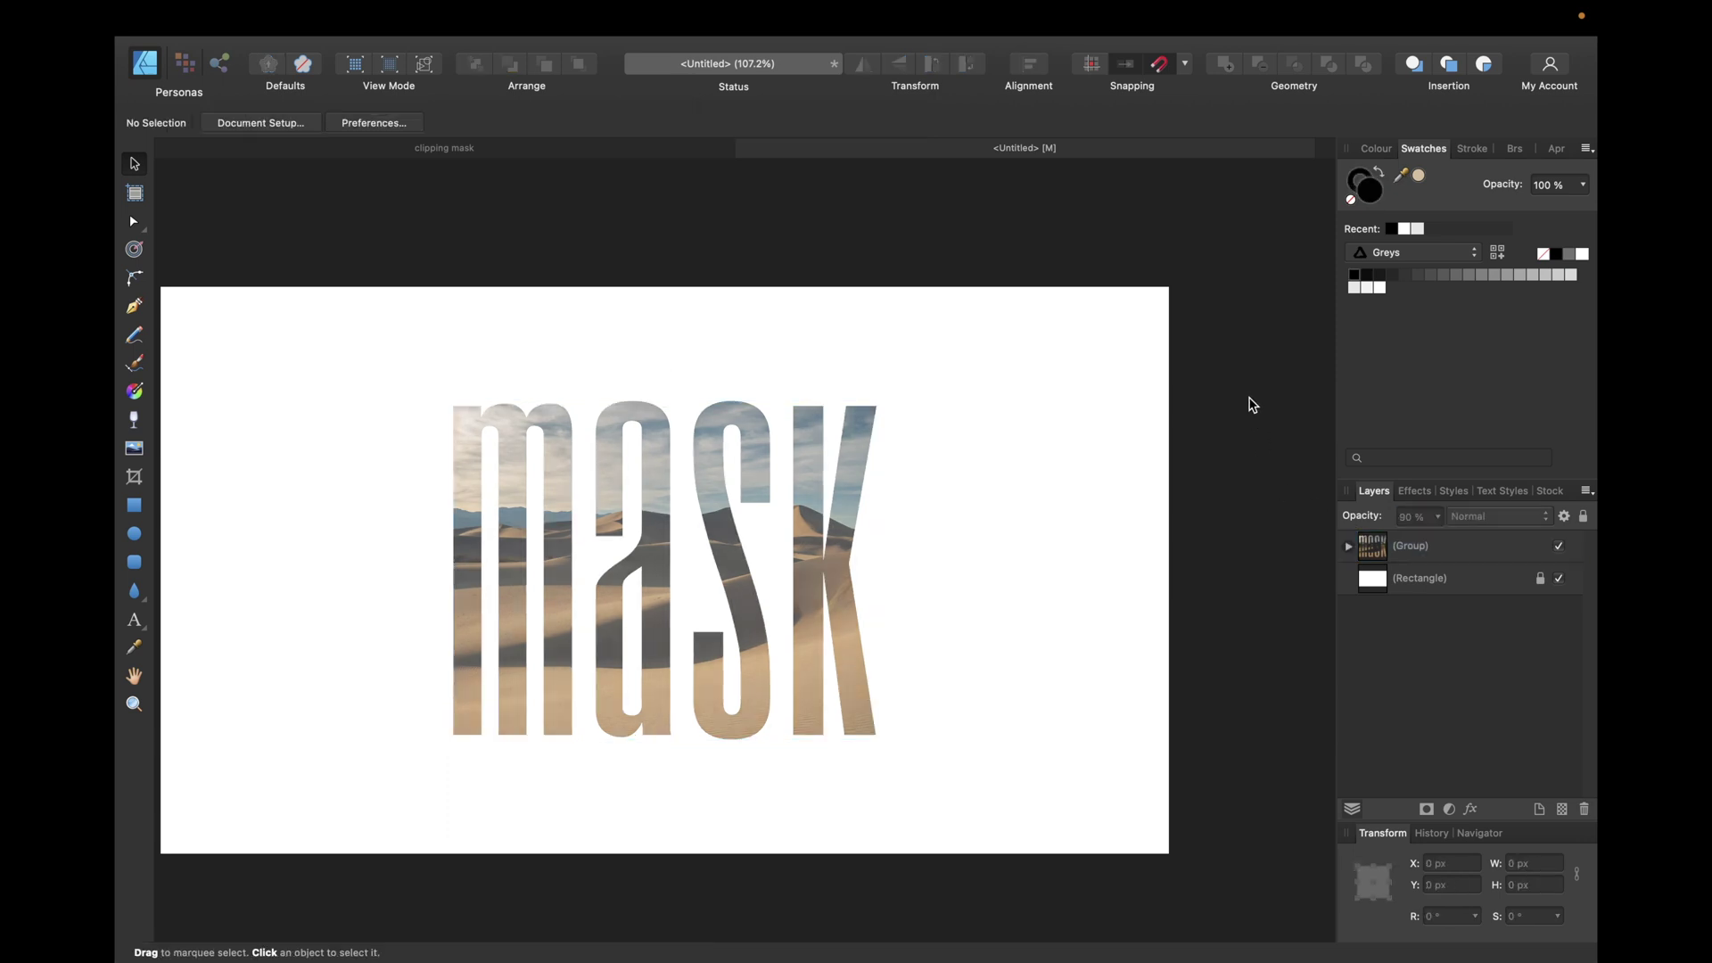
# Step: Fill the background rectangle with a tan colour sampled from the dune photo
pyautogui.click(1411, 575)
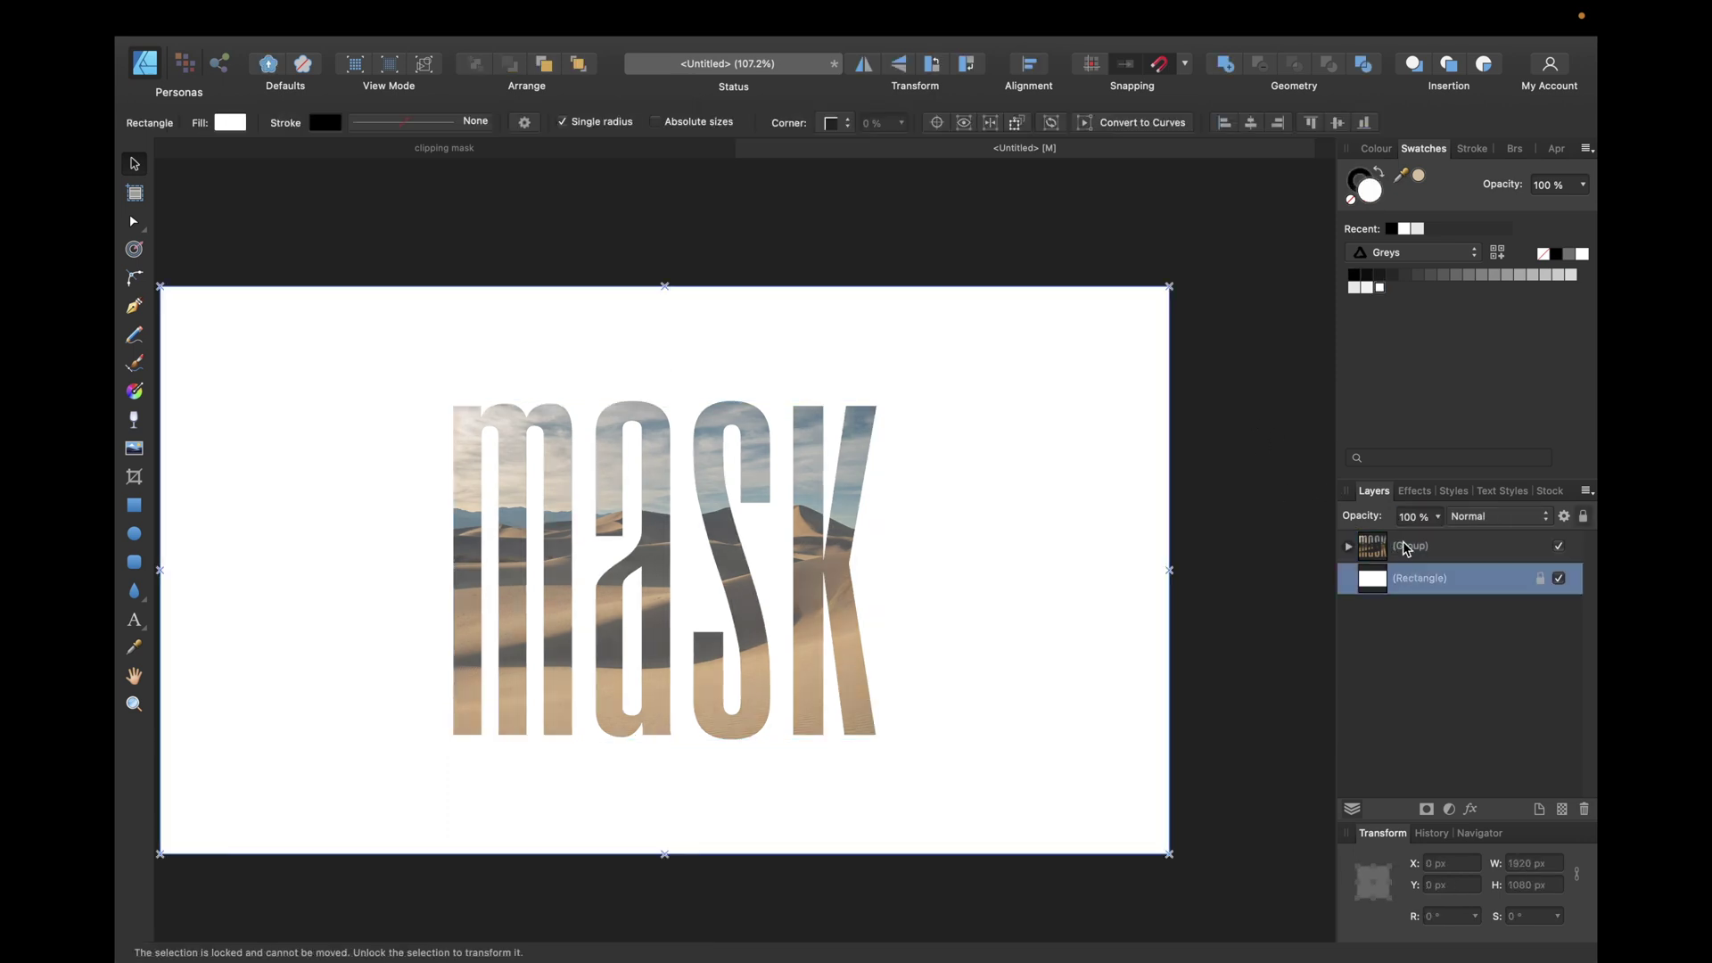
pyautogui.moveTo(1404, 178); pyautogui.dragTo(804, 698)
pyautogui.click(1419, 177)
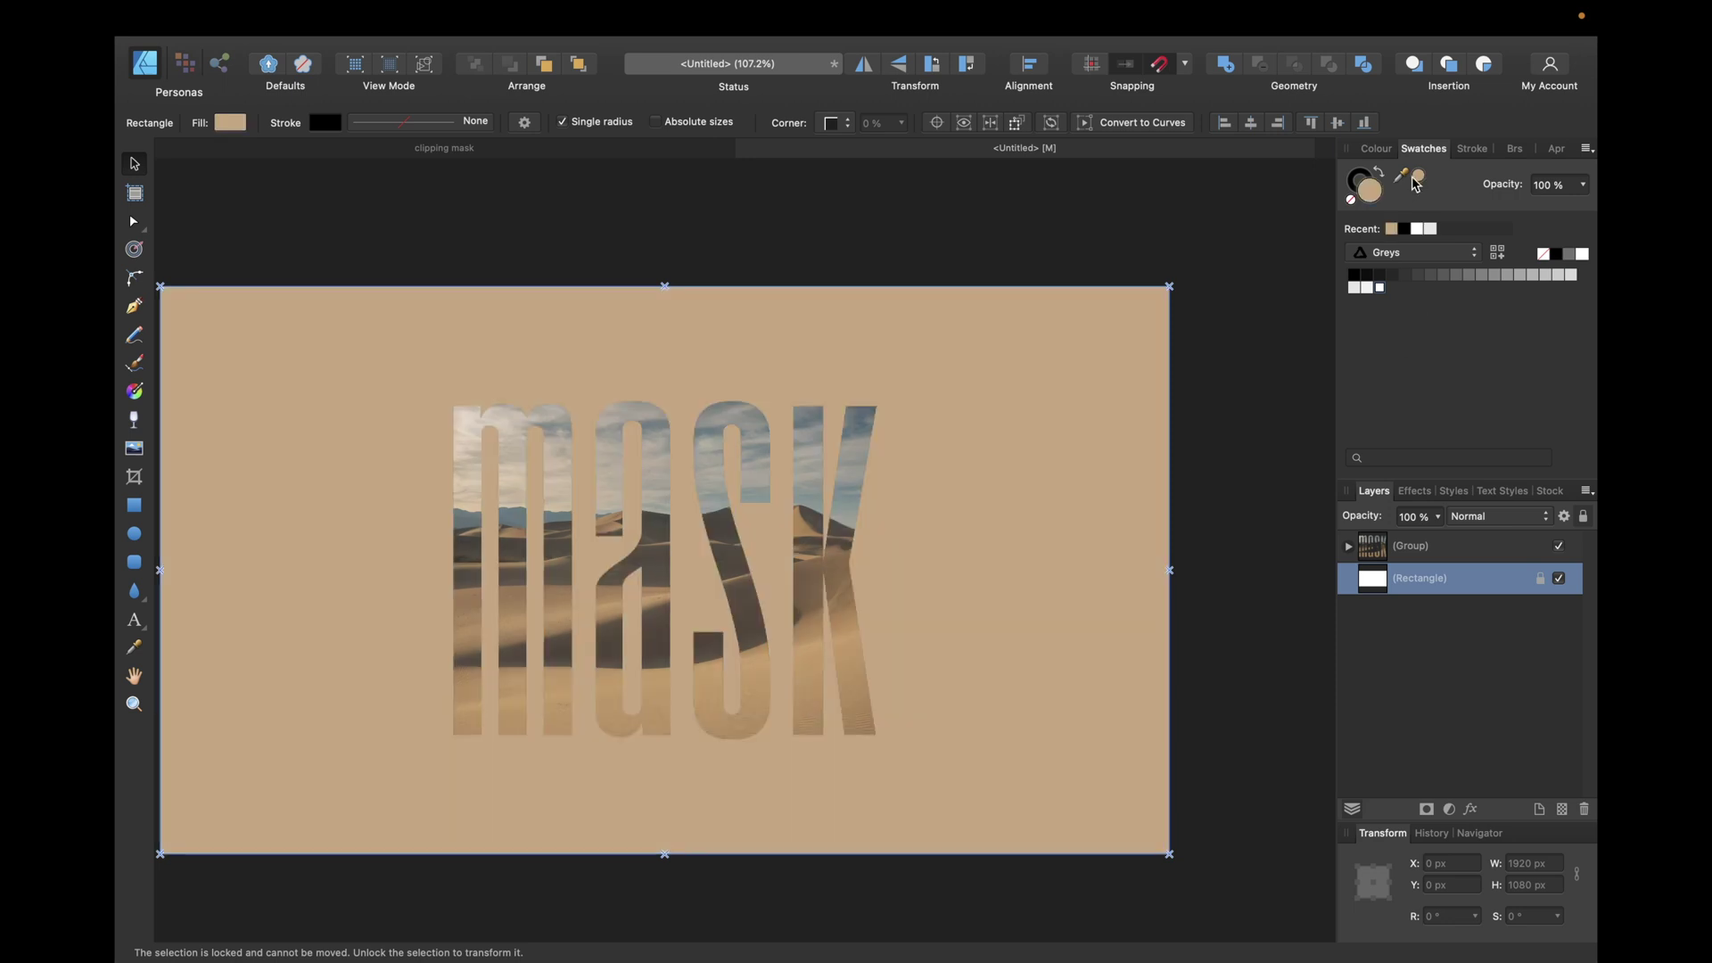
# Step: Add a white Colour Overlay at 40% opacity to the background rectangle
pyautogui.click(1413, 493)
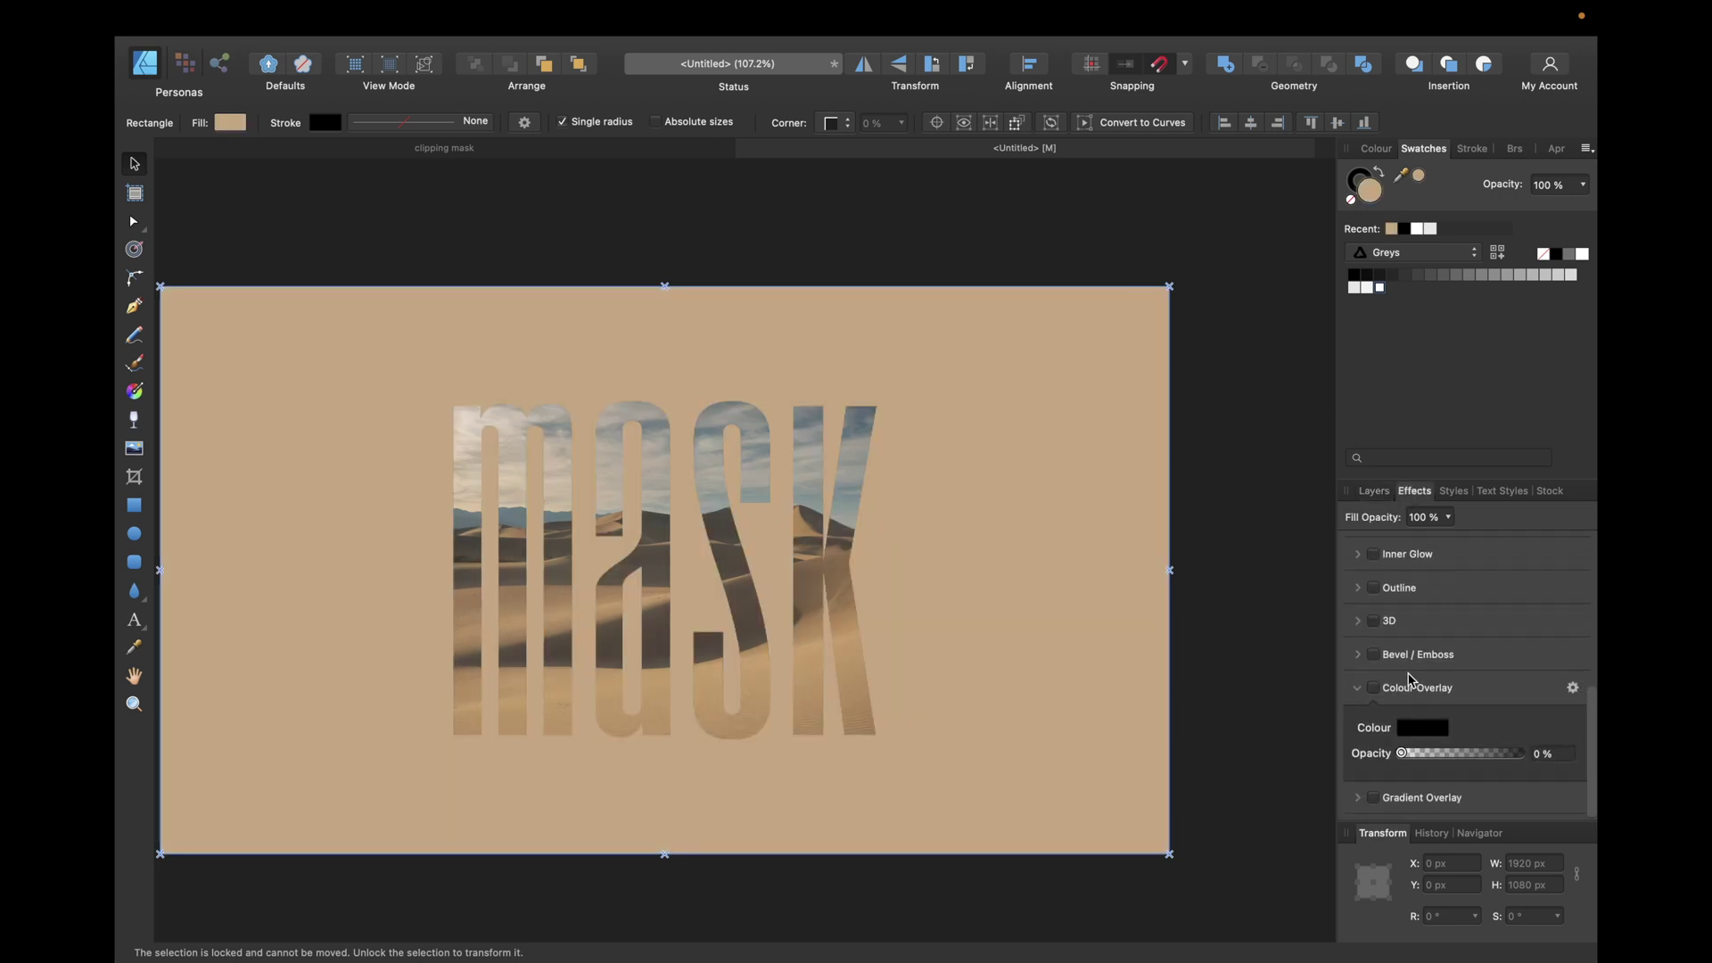
pyautogui.click(1373, 692)
pyautogui.click(1423, 731)
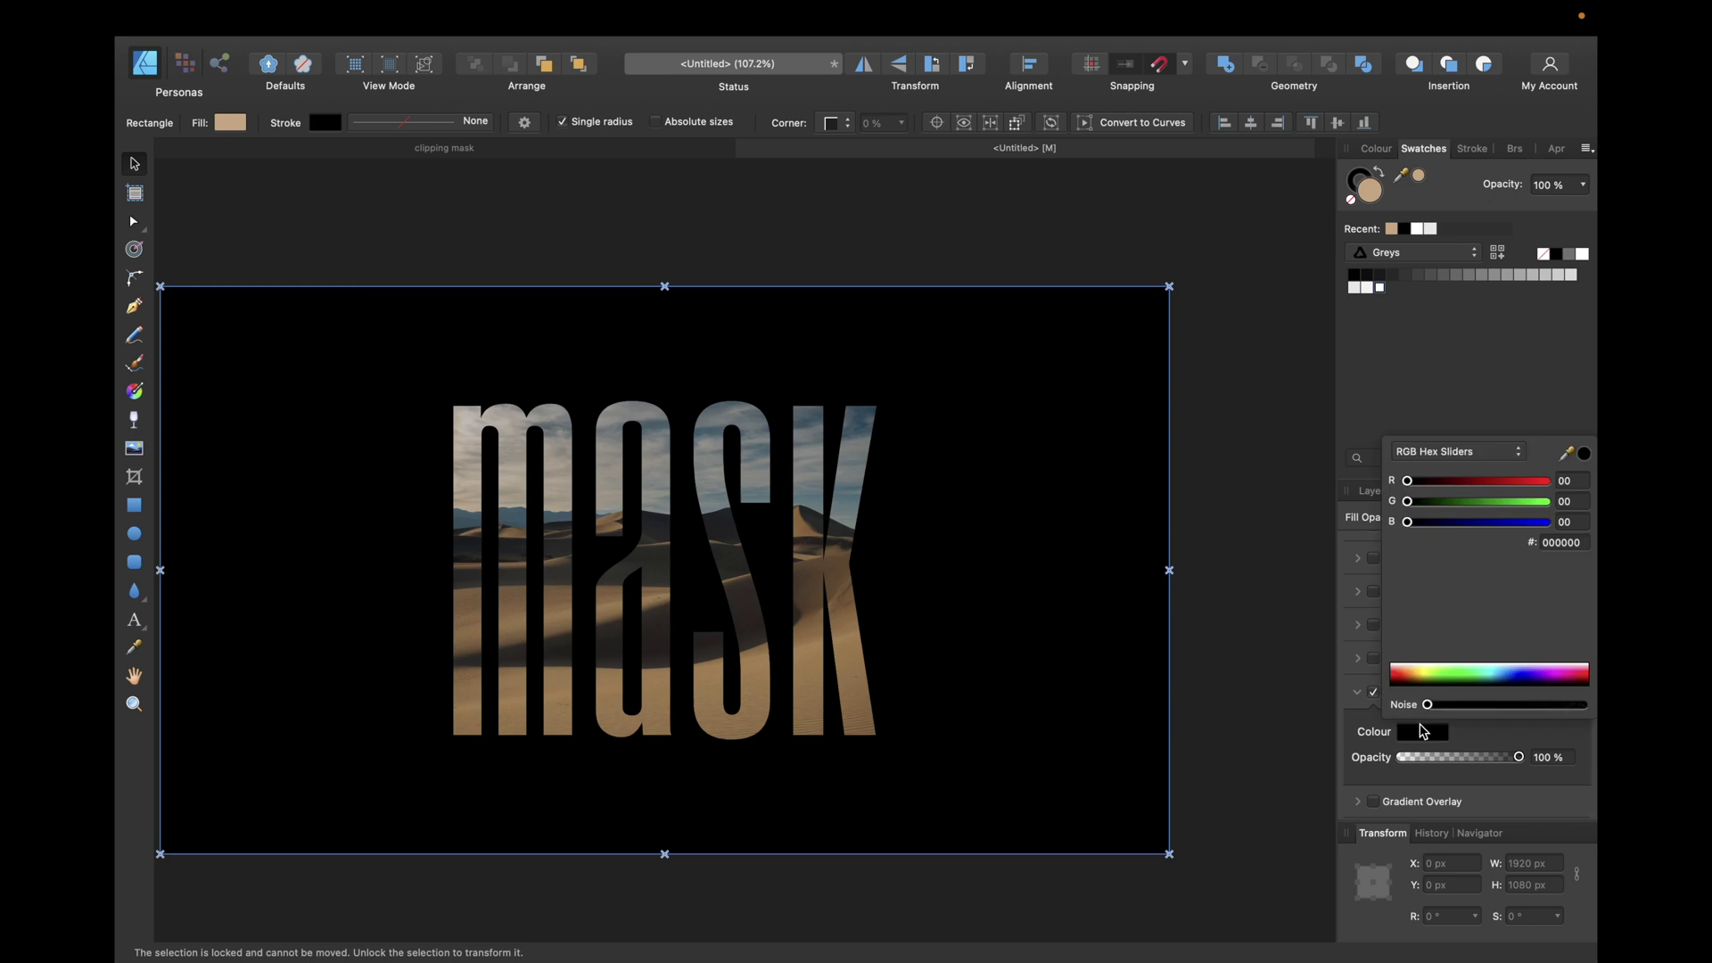
pyautogui.click(1554, 540)
pyautogui.press('BackSpace')
pyautogui.press('Return')
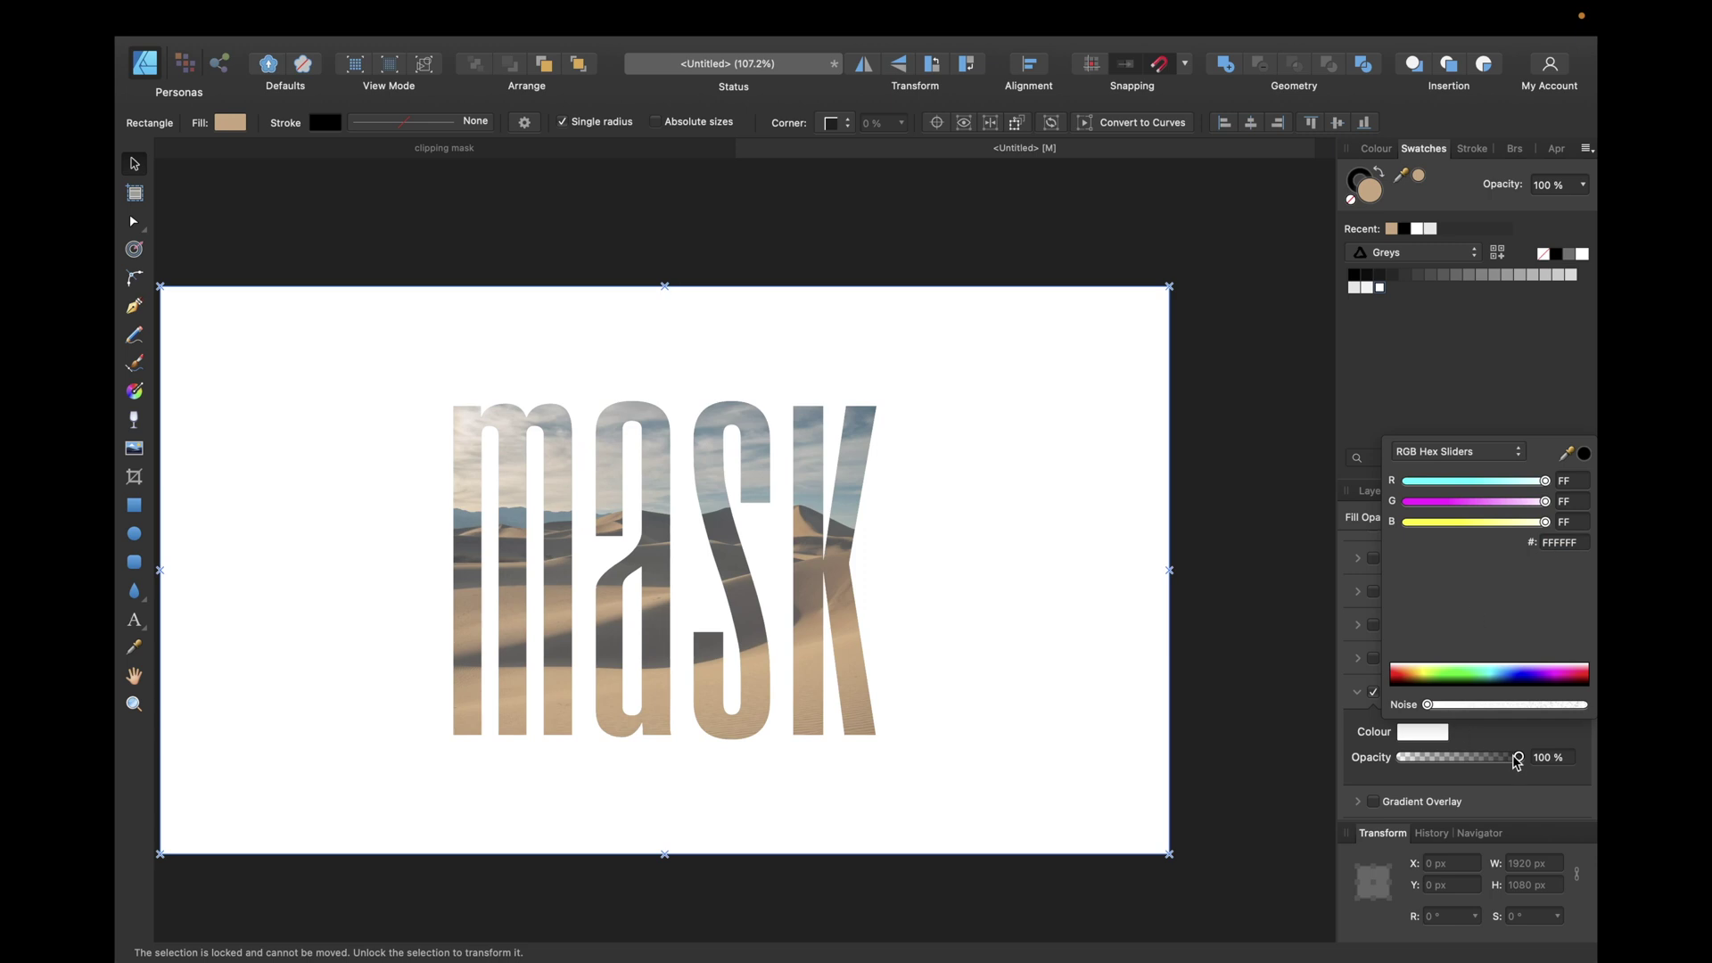
pyautogui.doubleClick(1536, 757)
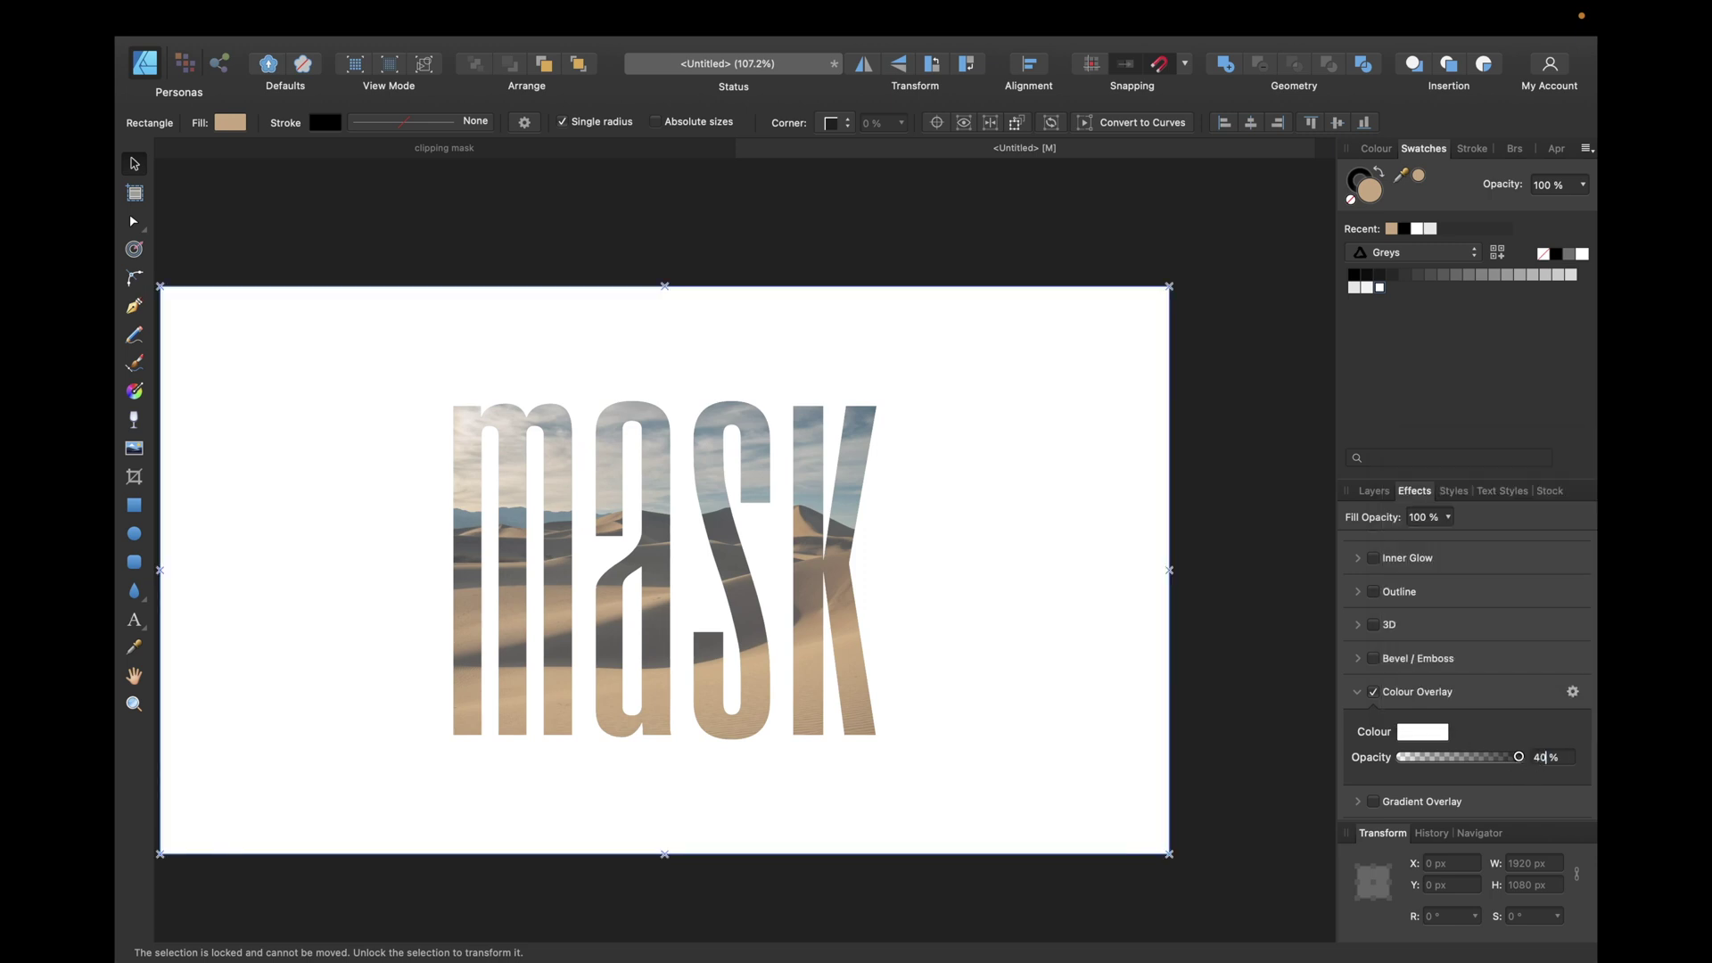
pyautogui.write('40')
pyautogui.press('Return')
pyautogui.click(1290, 531)
# Step: Refill the background rectangle with a lighter colour sampled from the dunes
pyautogui.click(1373, 491)
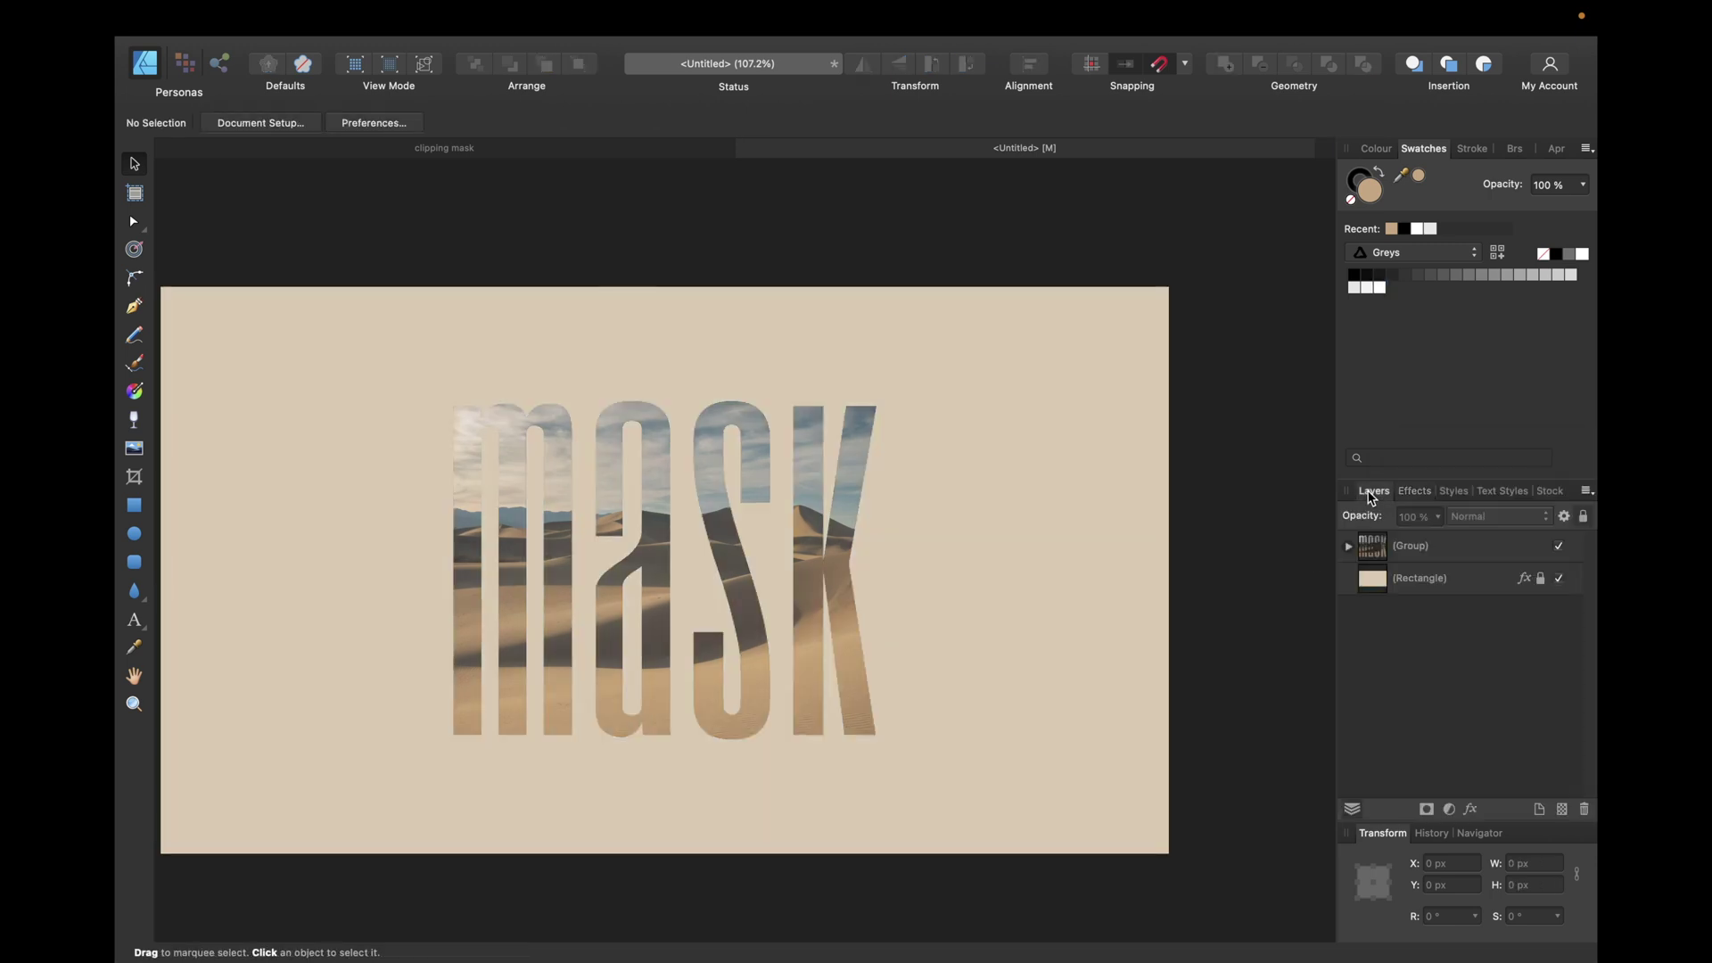
pyautogui.click(1403, 579)
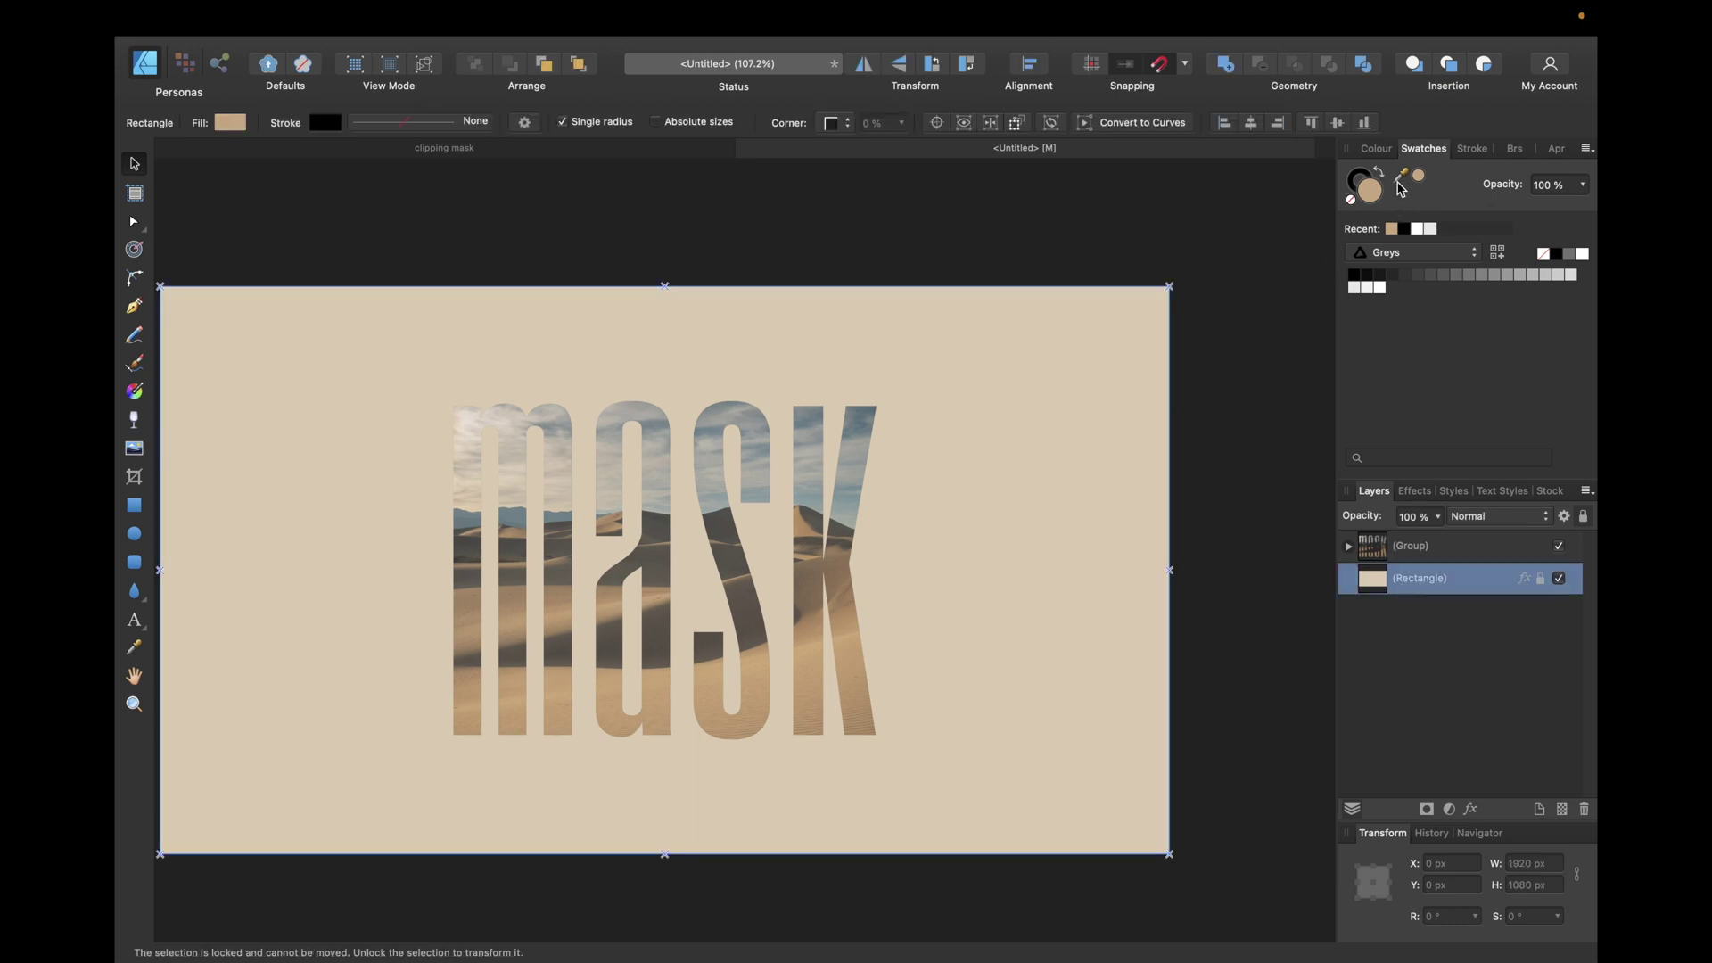
pyautogui.moveTo(1403, 183); pyautogui.dragTo(1073, 481)
pyautogui.moveTo(1405, 183); pyautogui.dragTo(1142, 451)
pyautogui.click(1420, 175)
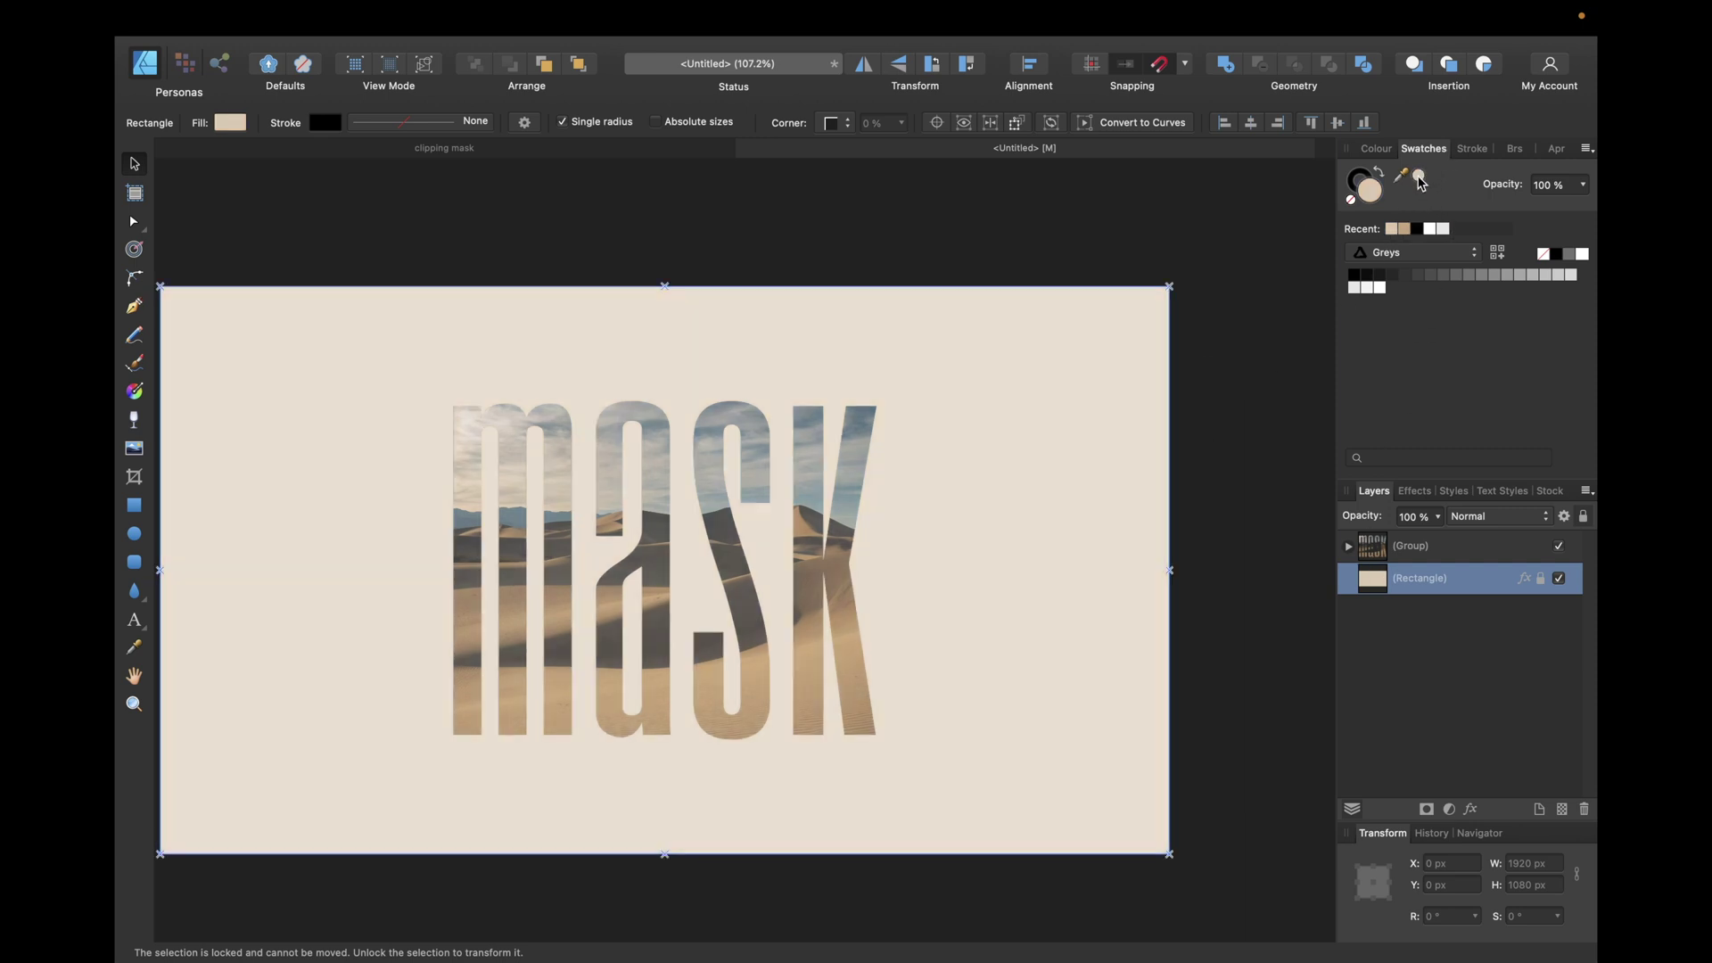
# Step: Change the background's Colour Overlay colour to black, hex 000000
pyautogui.click(1413, 492)
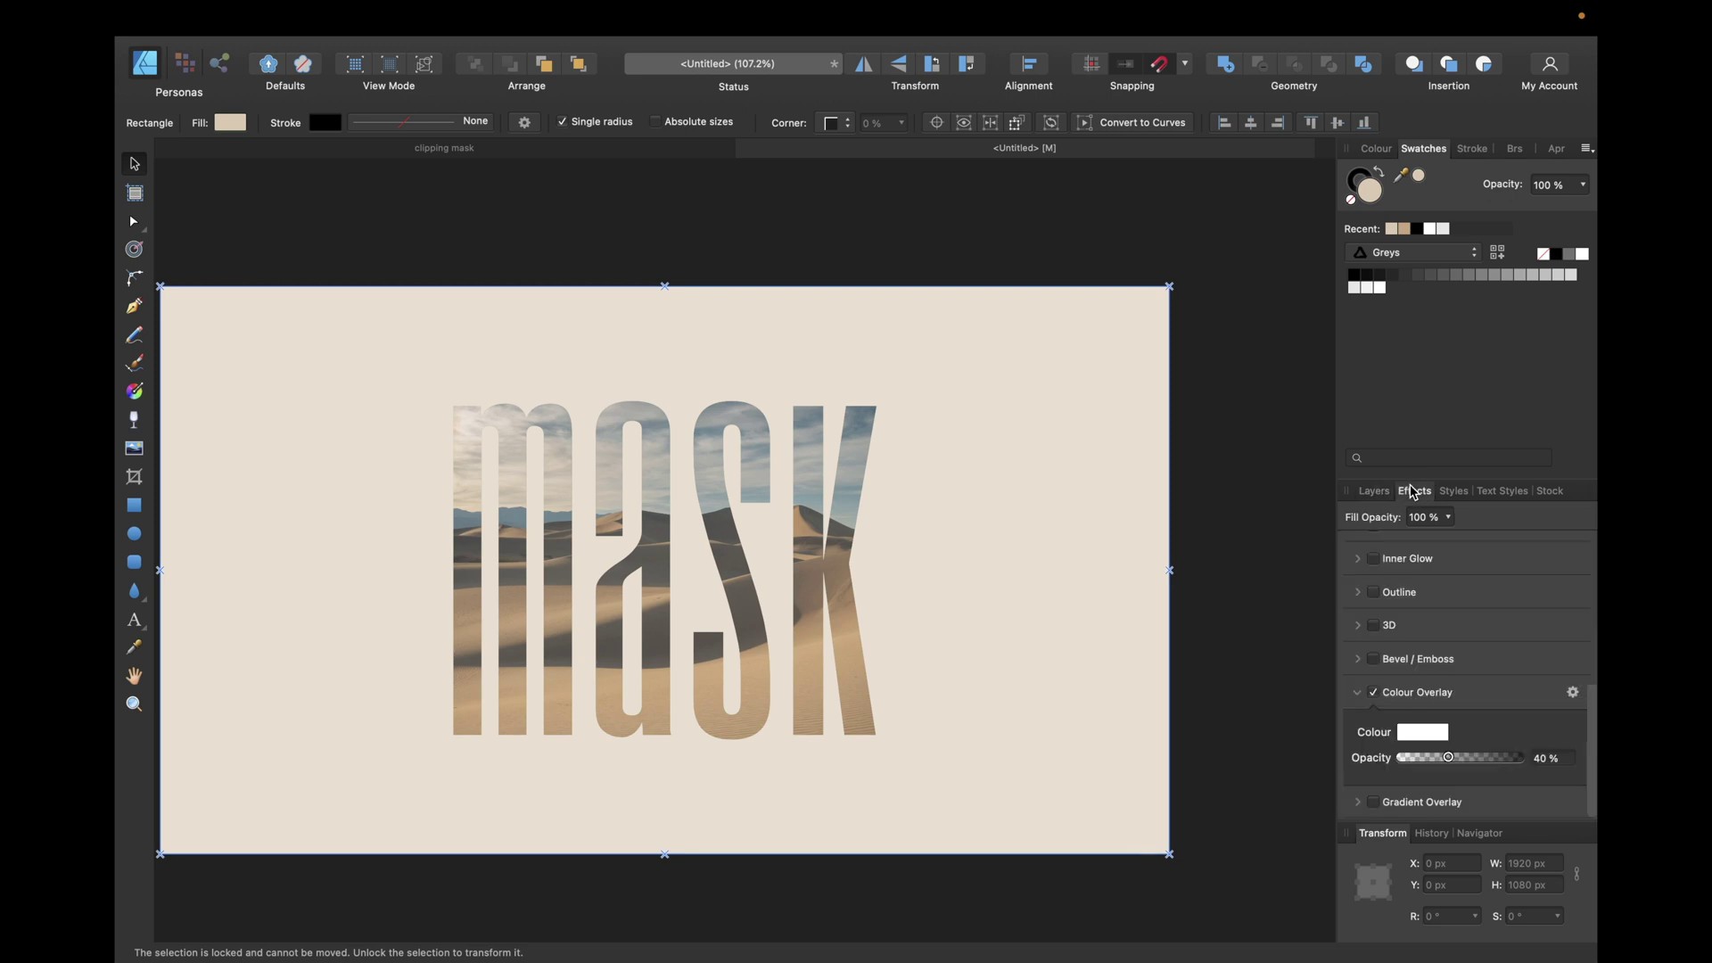
pyautogui.click(1423, 736)
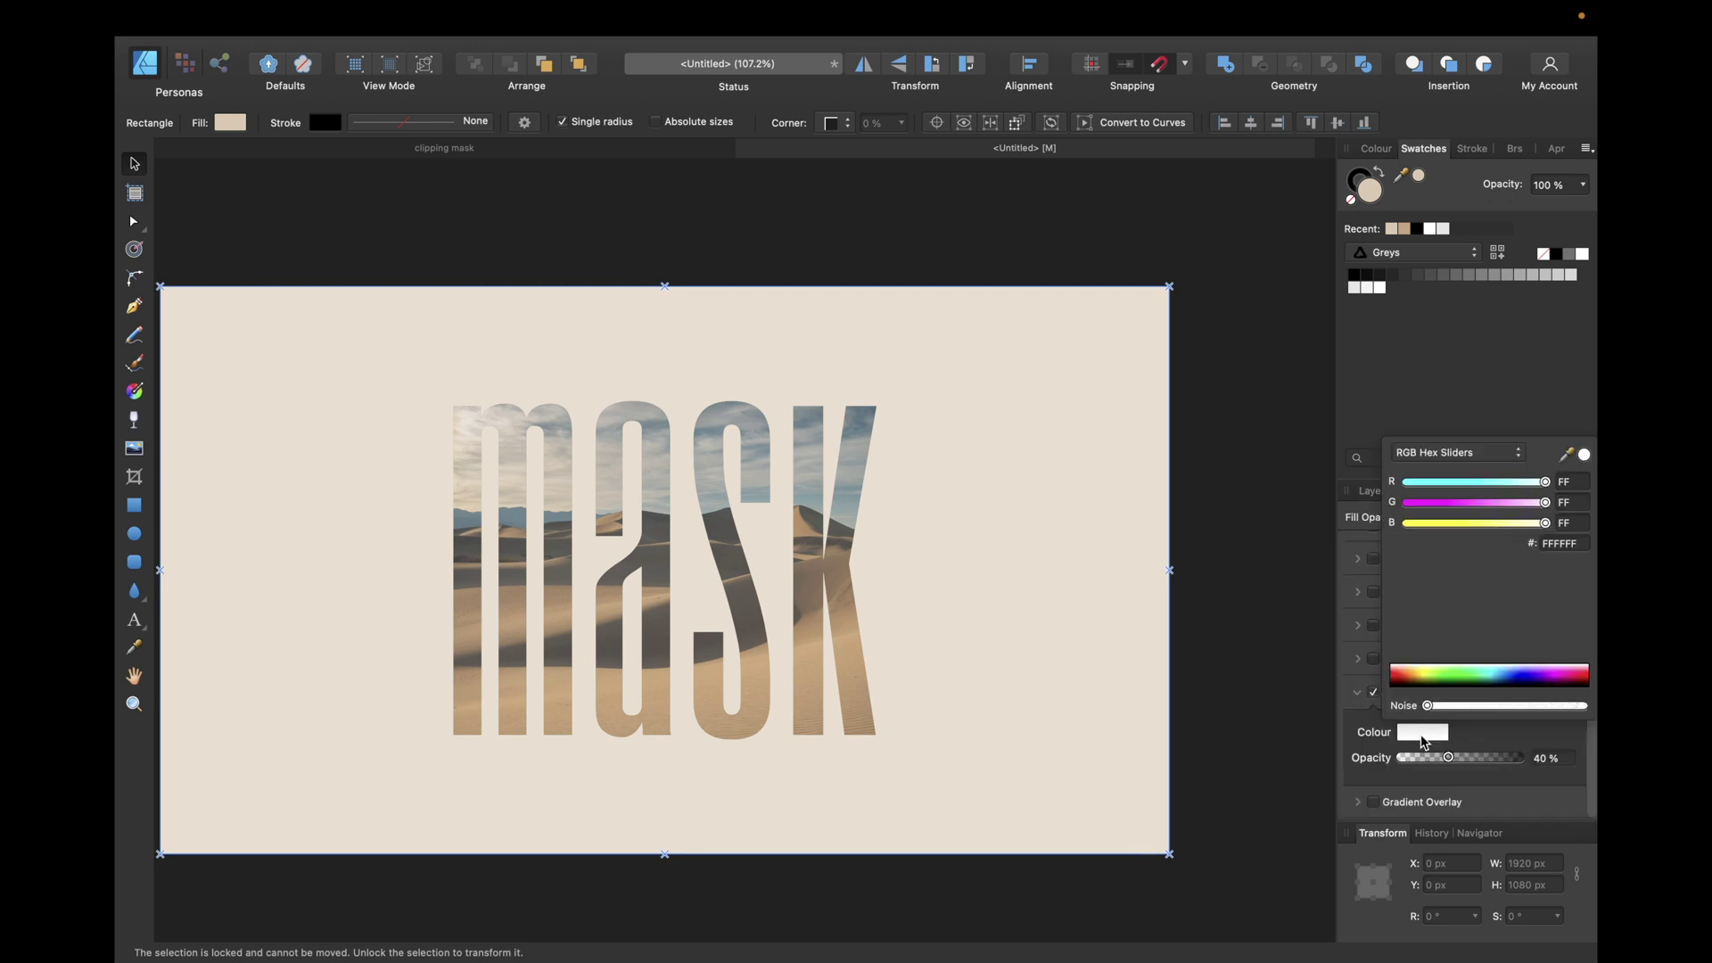
pyautogui.click(1551, 541)
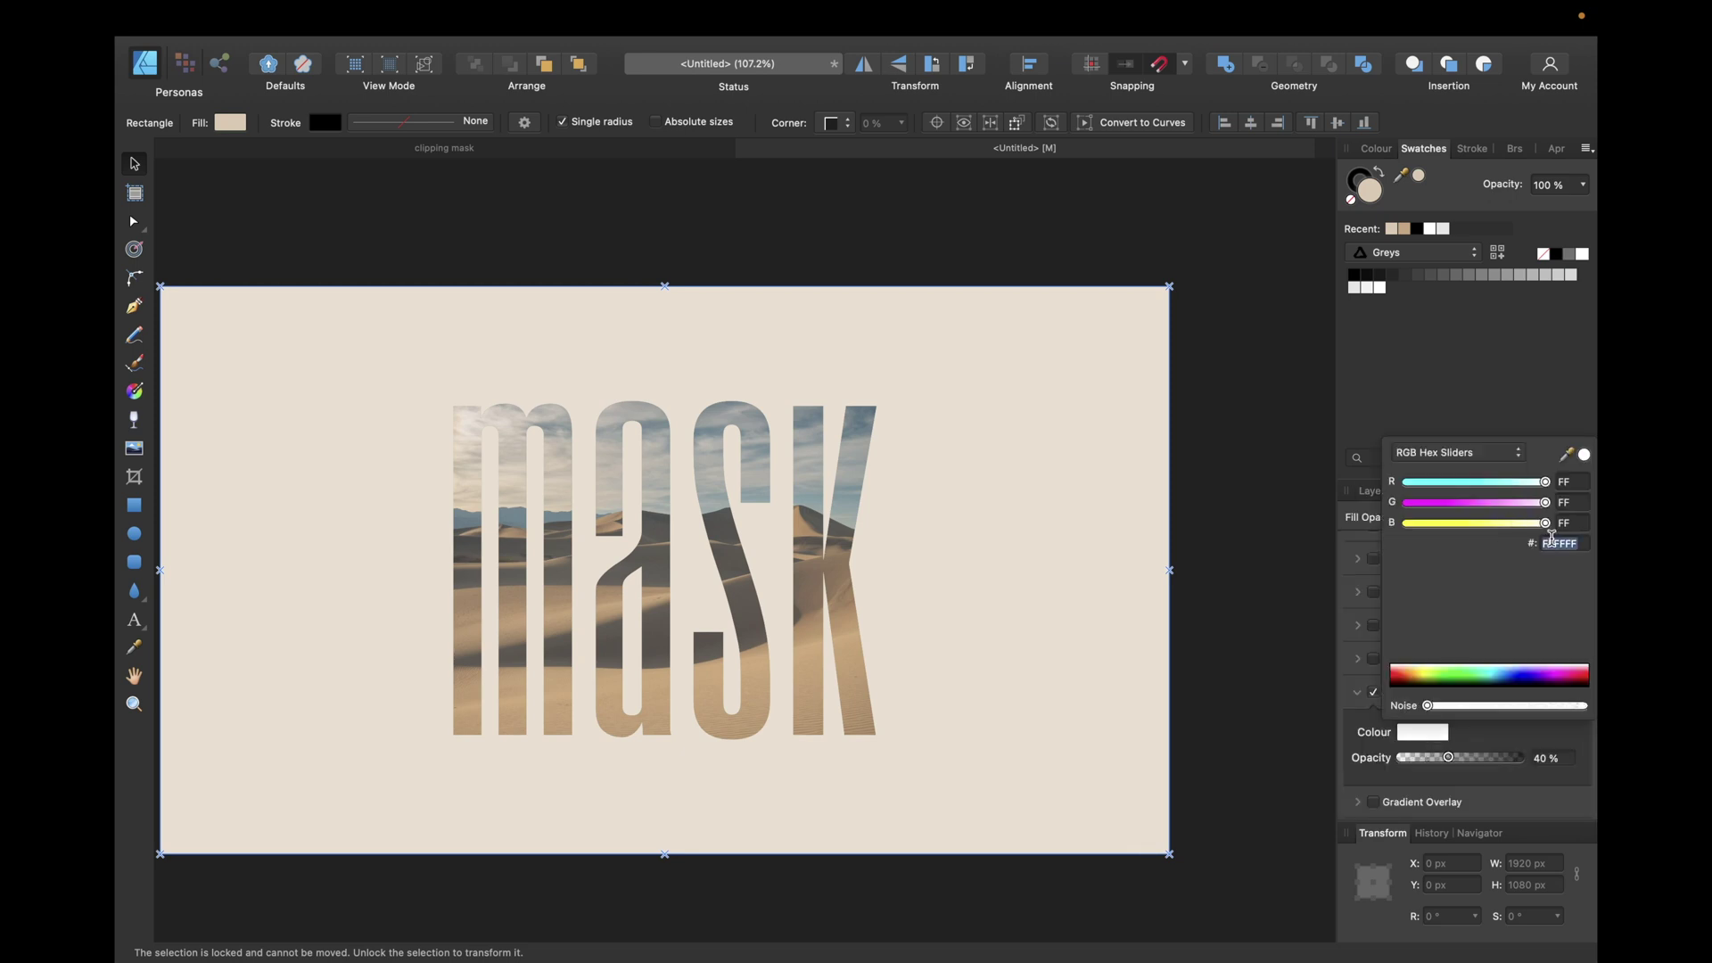
pyautogui.write('000000')
pyautogui.press('Return')
pyautogui.click(1293, 655)
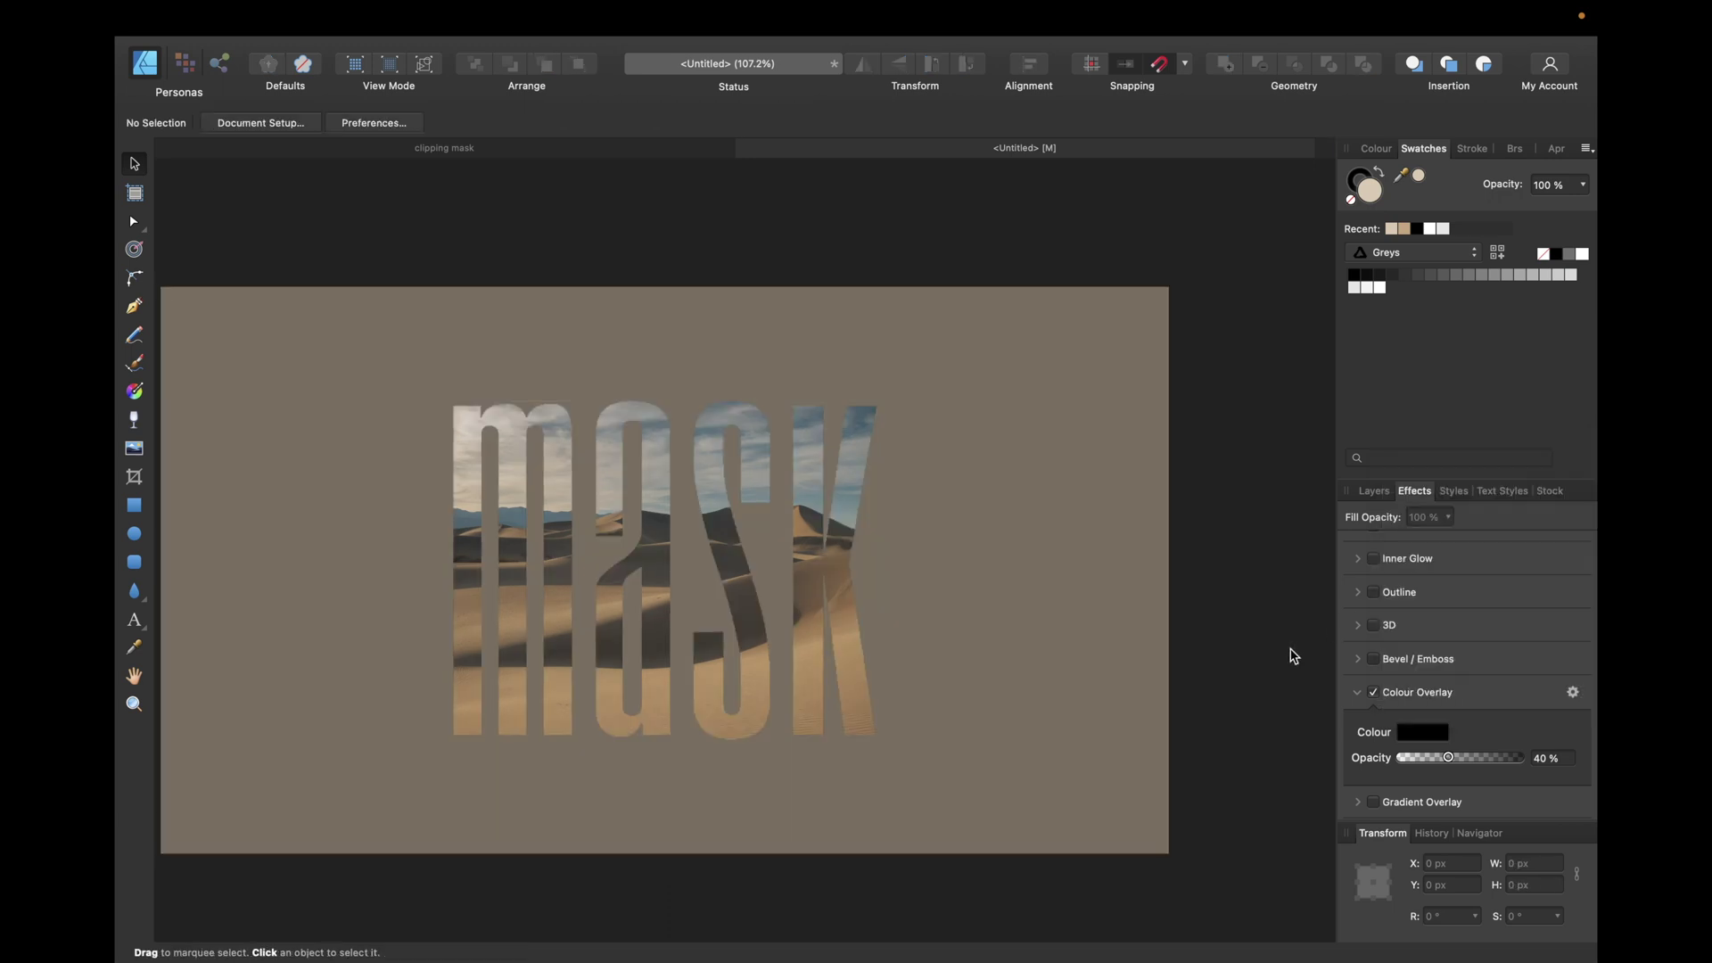
# Step: Set the background's Colour Overlay opacity to 10%
pyautogui.click(1371, 493)
pyautogui.click(1389, 575)
pyautogui.click(1412, 491)
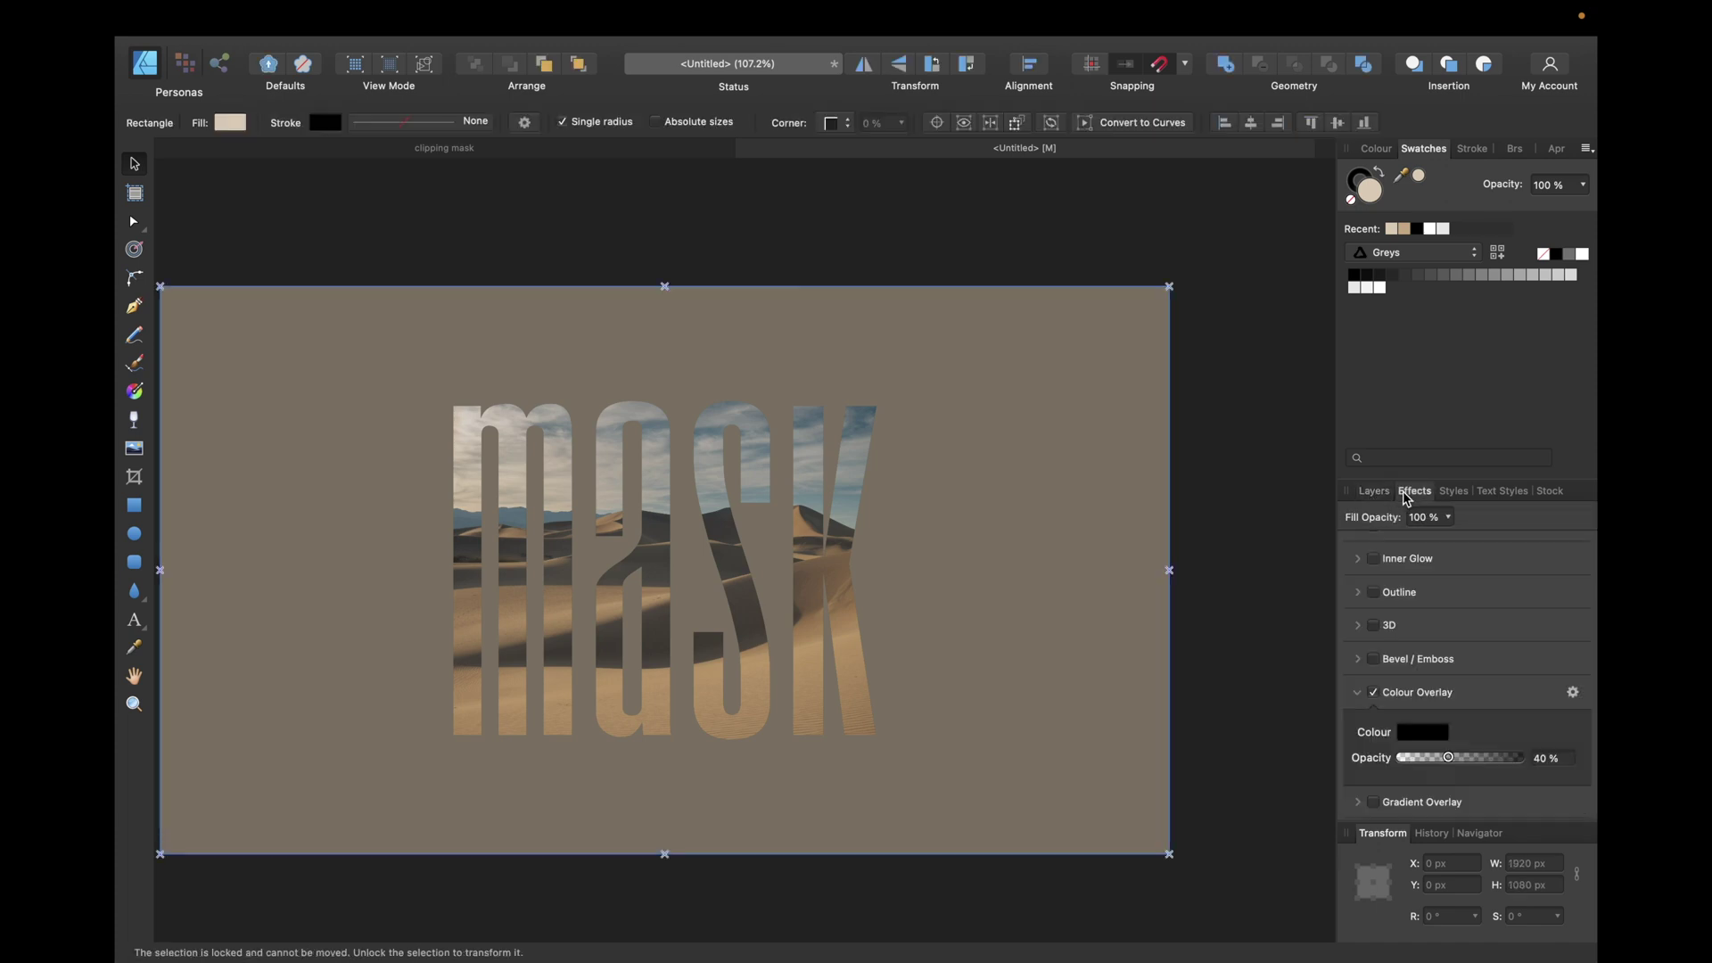
pyautogui.click(1537, 756)
pyautogui.write('10')
pyautogui.press('Return')
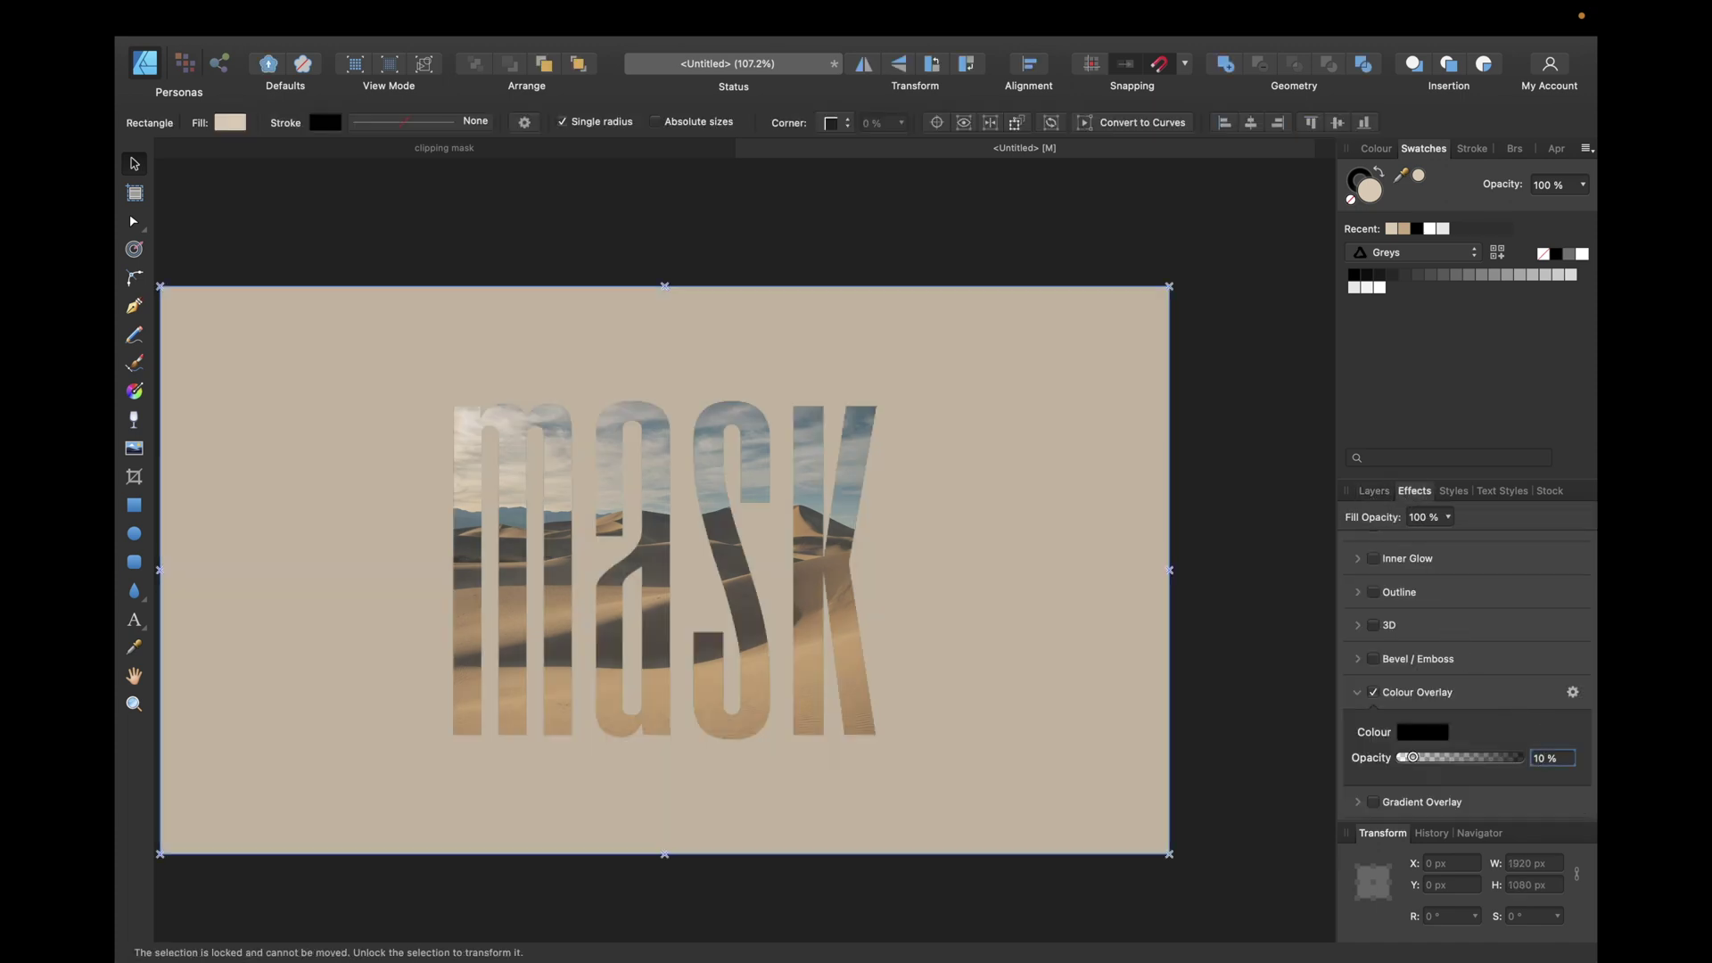
pyautogui.click(1235, 489)
# Step: Switch the Layers/Effects panel back to showing the layer list
pyautogui.hscroll(-2, 924, 479)
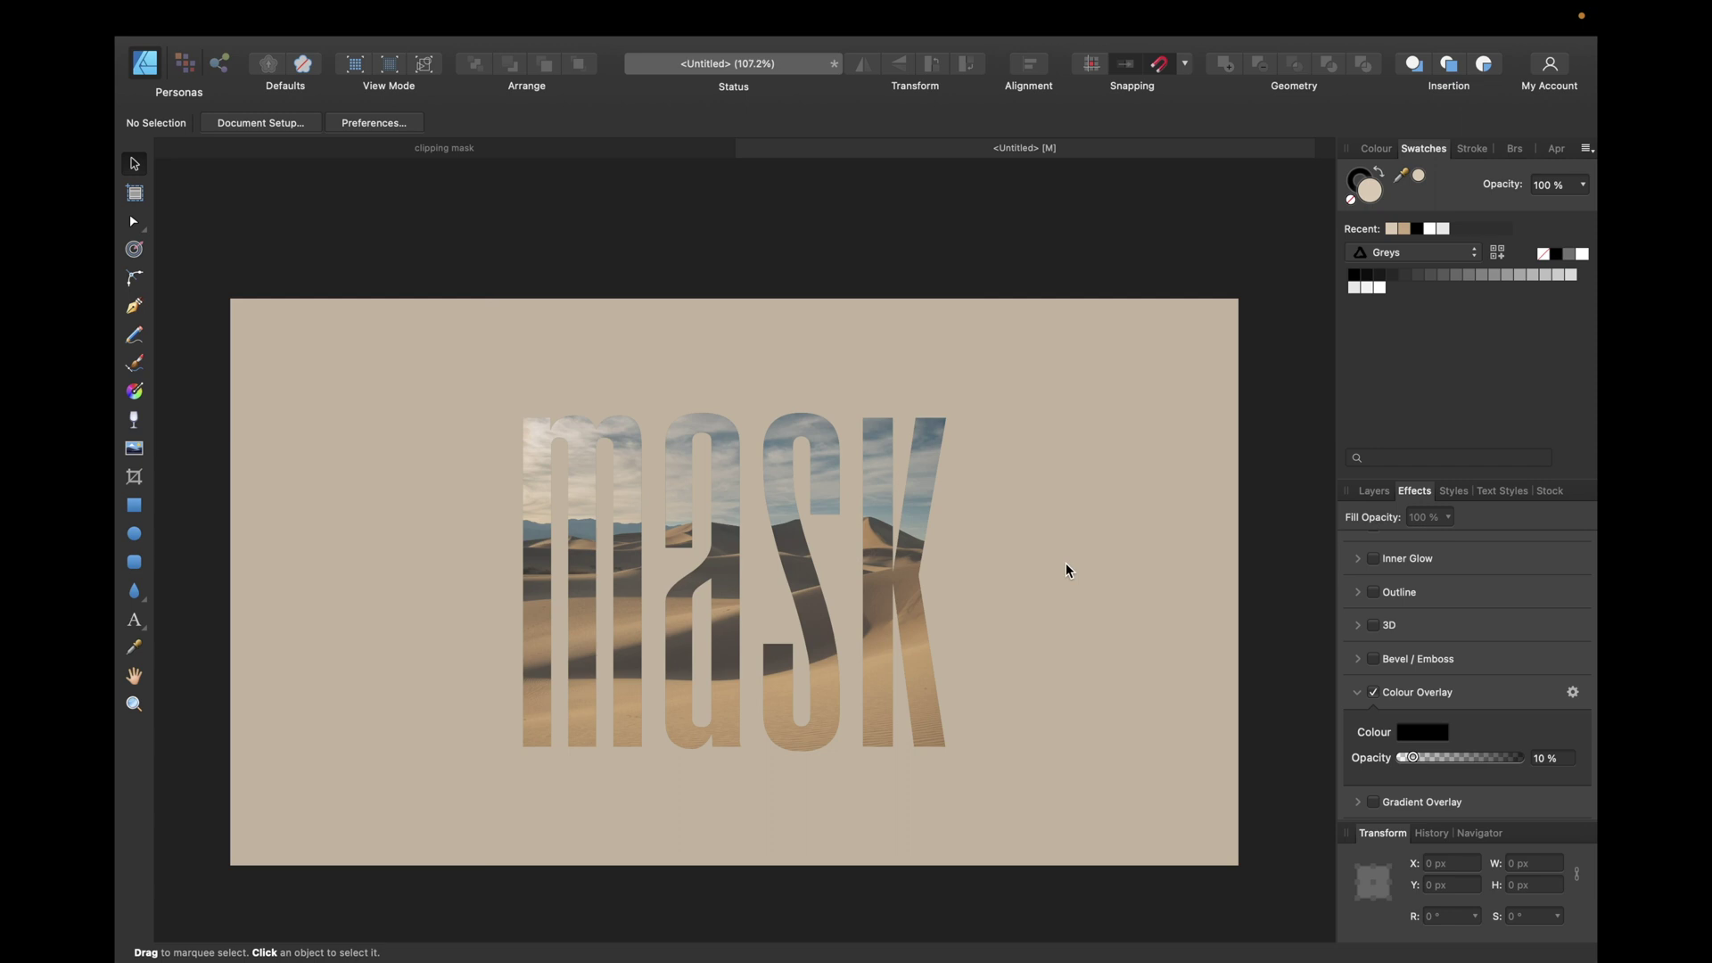
pyautogui.click(1374, 492)
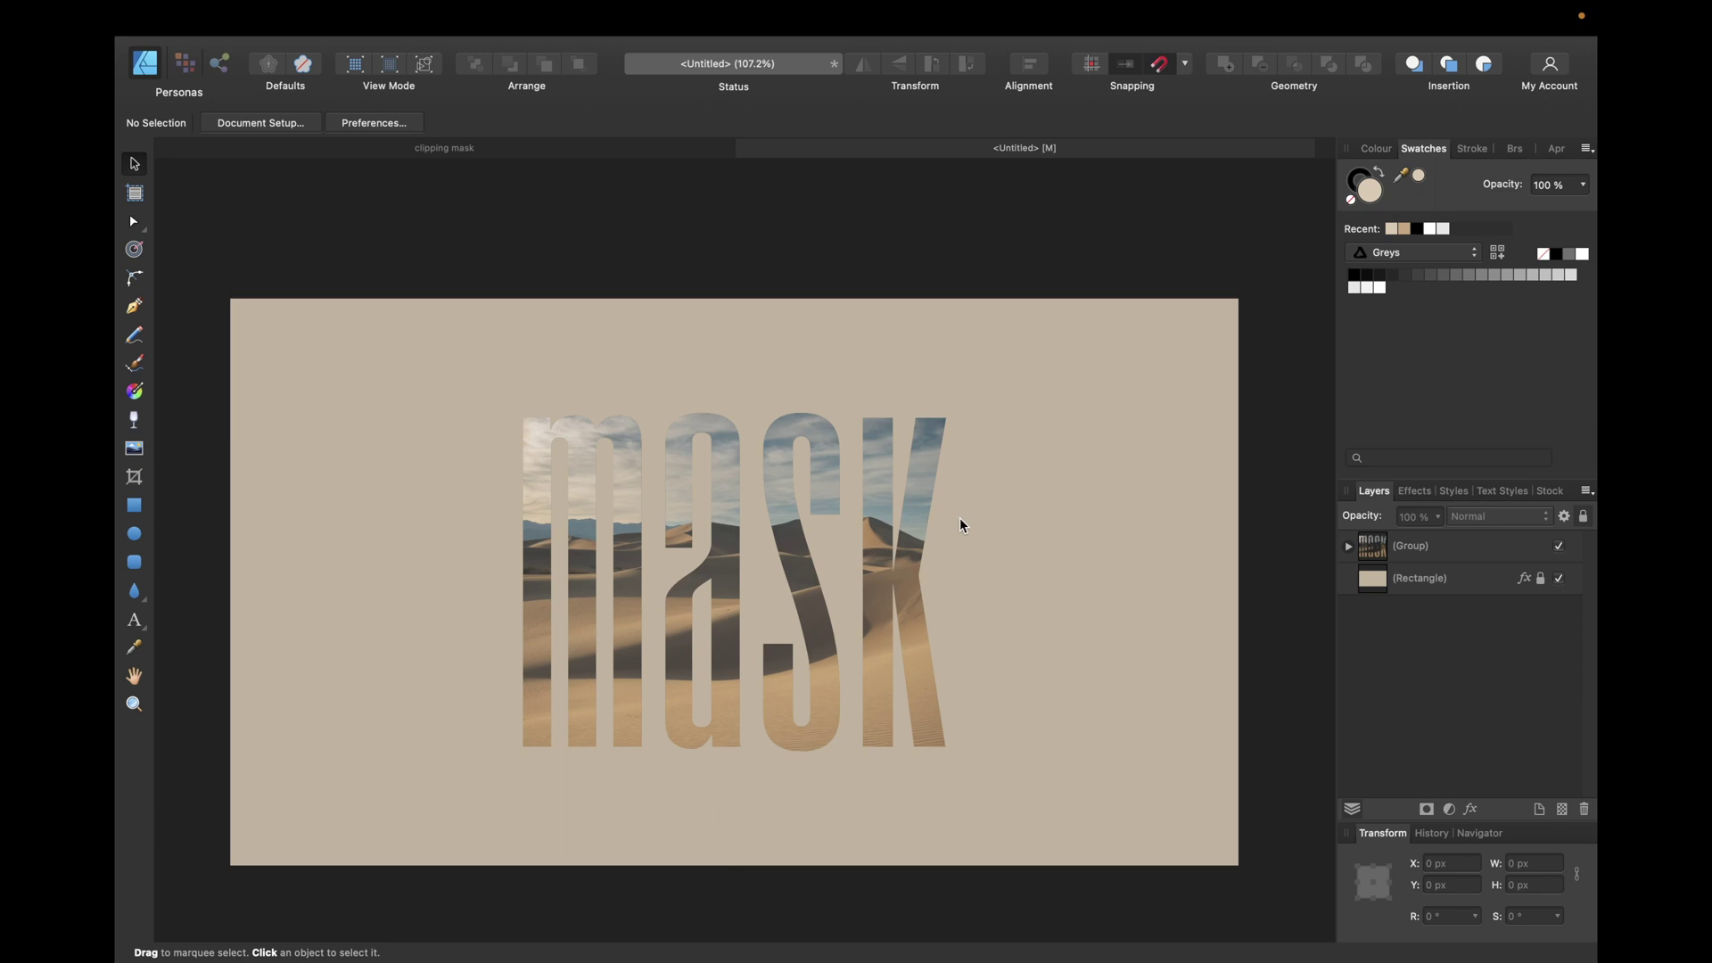
# Step: Turn on an Outer Shadow effect for the MASK lettering group
pyautogui.click(1396, 554)
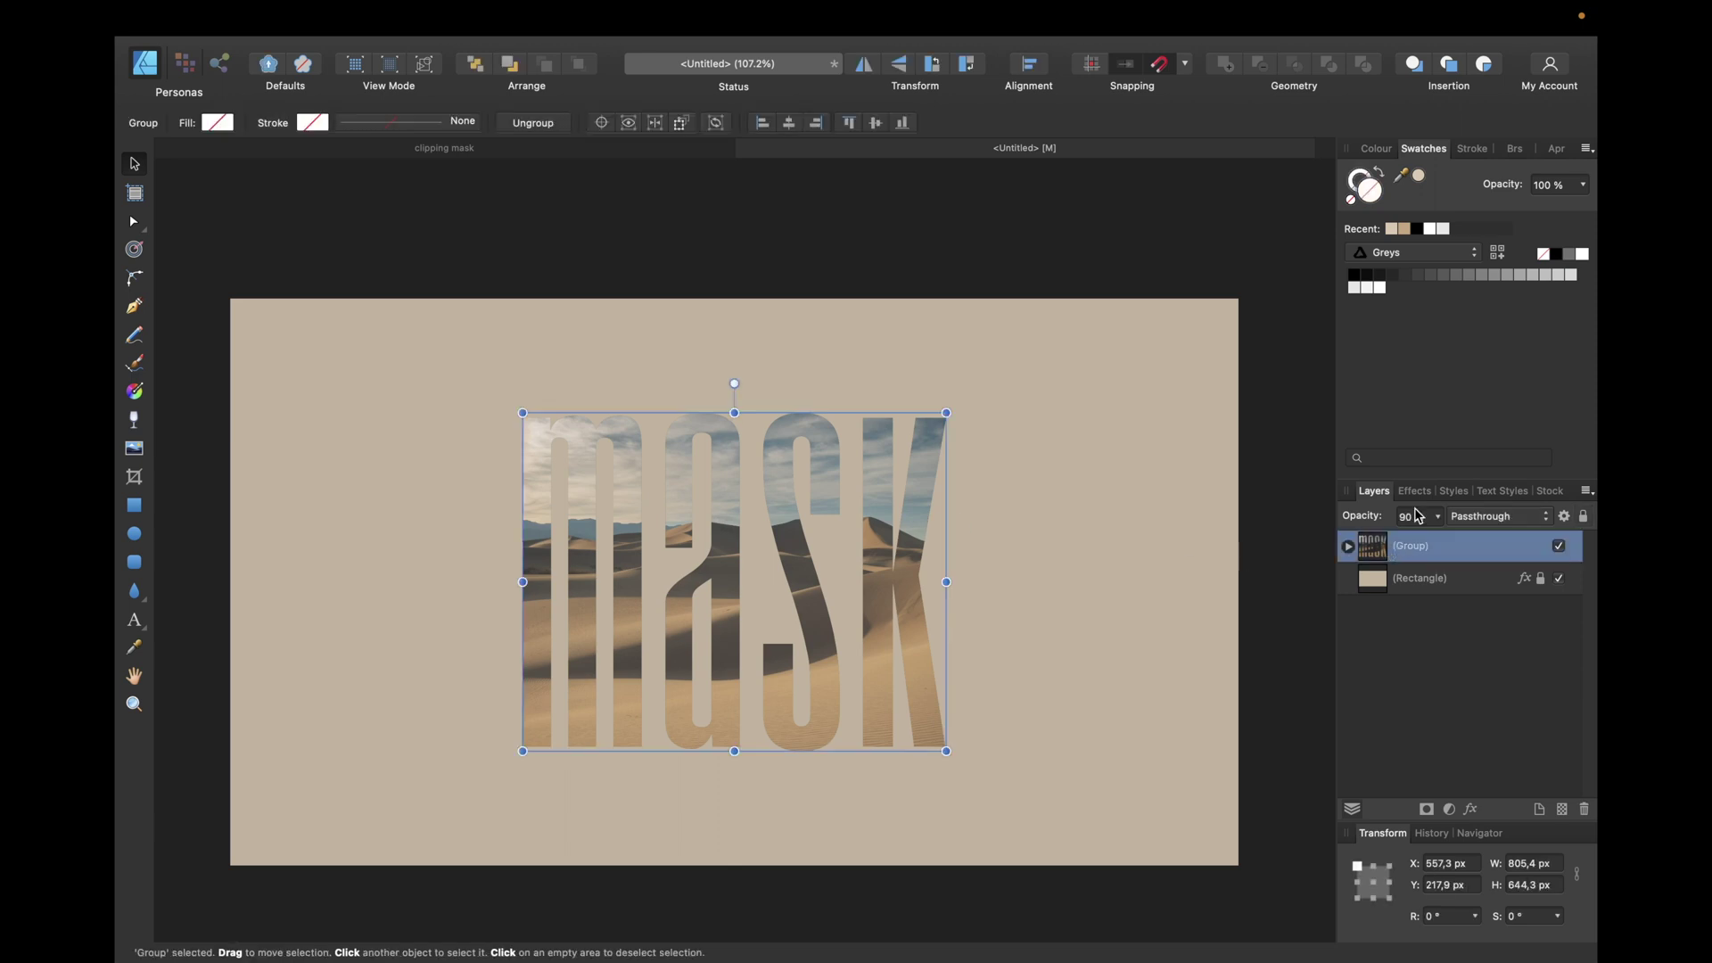
pyautogui.click(1415, 491)
pyautogui.scroll(-3, 1387, 622)
pyautogui.scroll(3, 1387, 622)
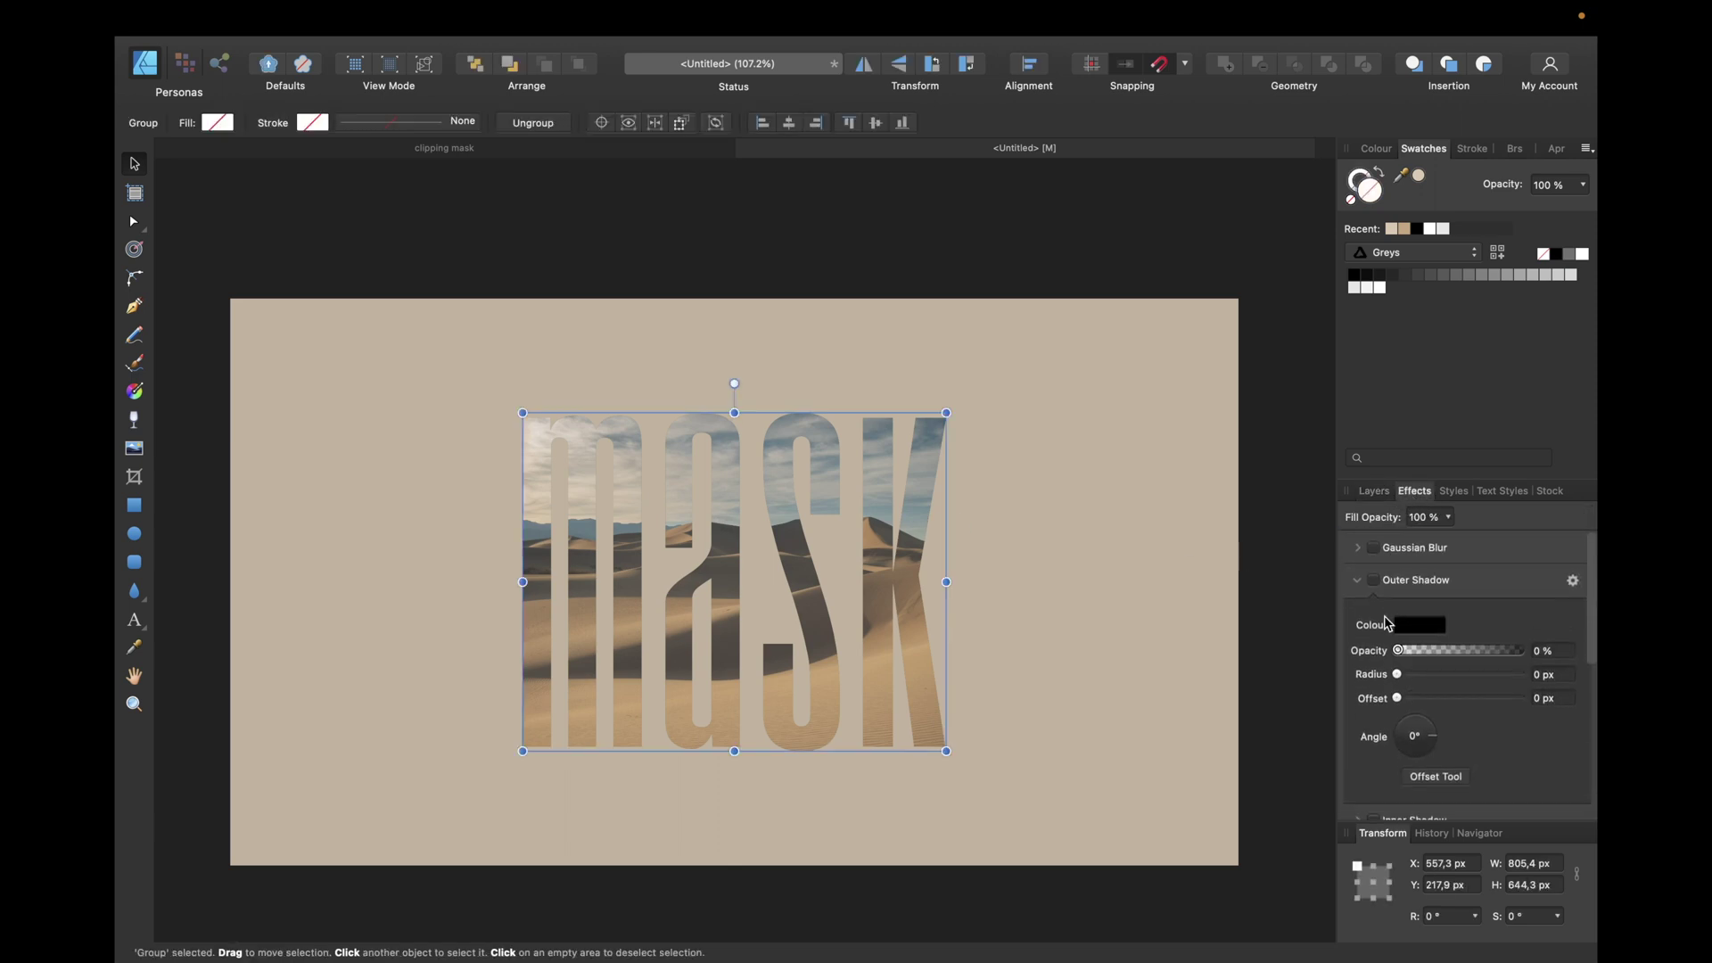
pyautogui.click(1373, 578)
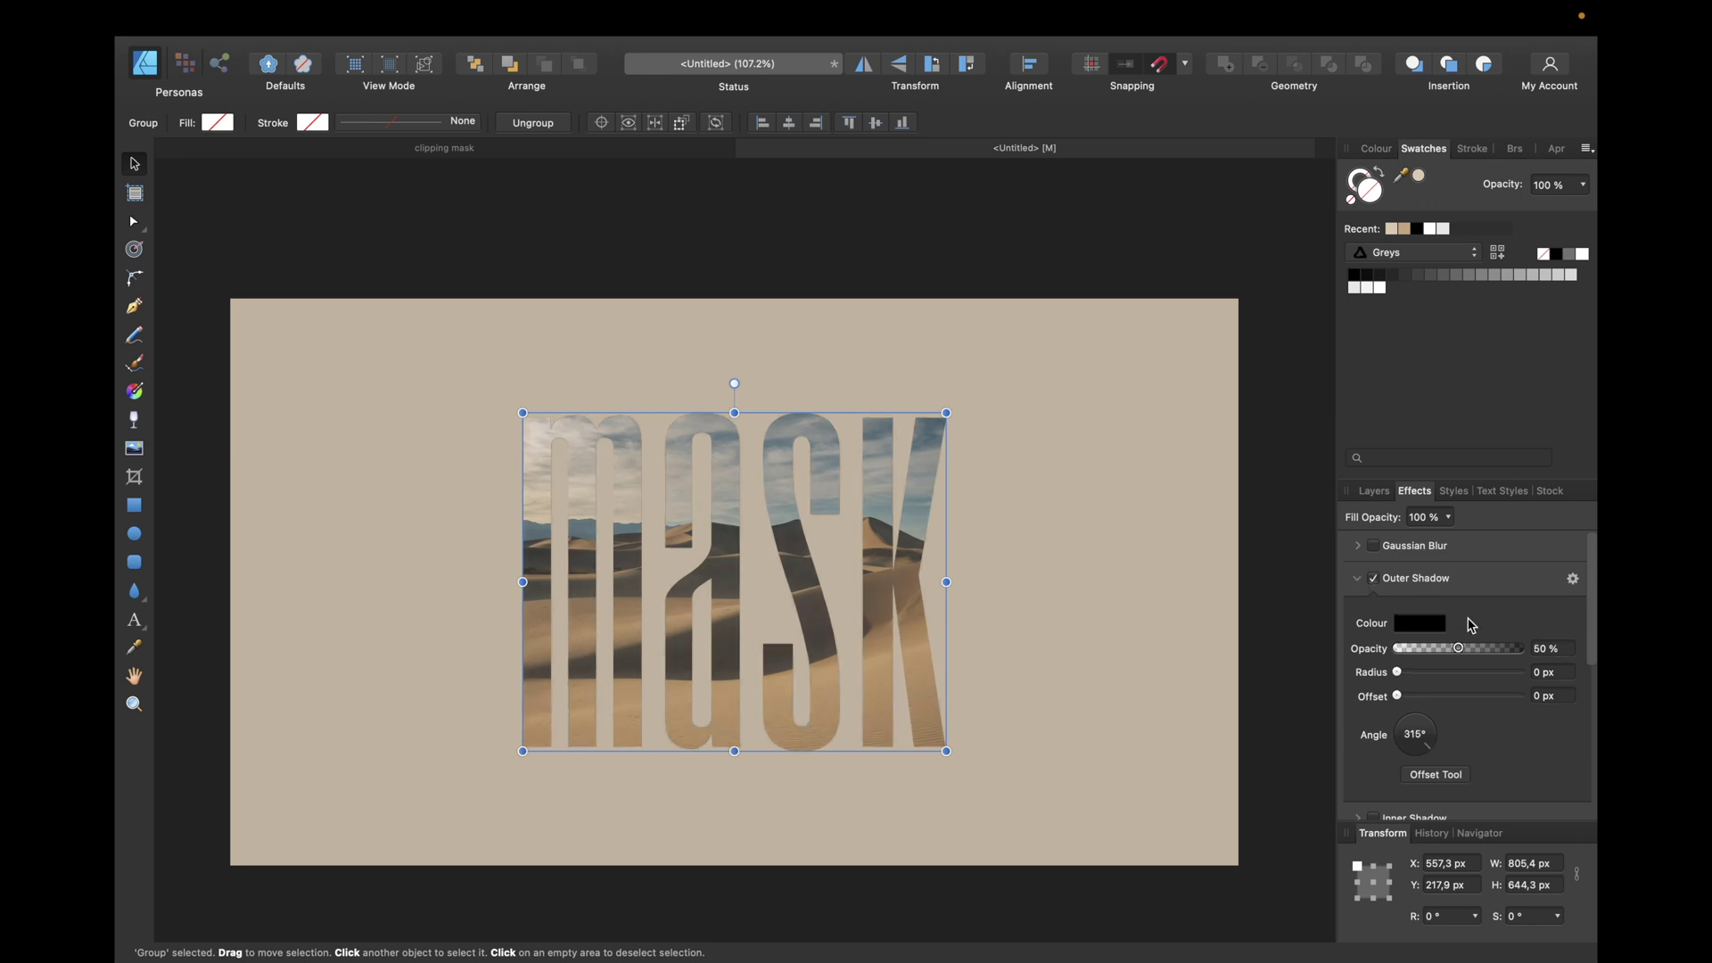
# Step: Set the shadow radius to 50 px and offset to 30 px, keeping the angle at 315°
pyautogui.doubleClick(1537, 672)
pyautogui.write('50')
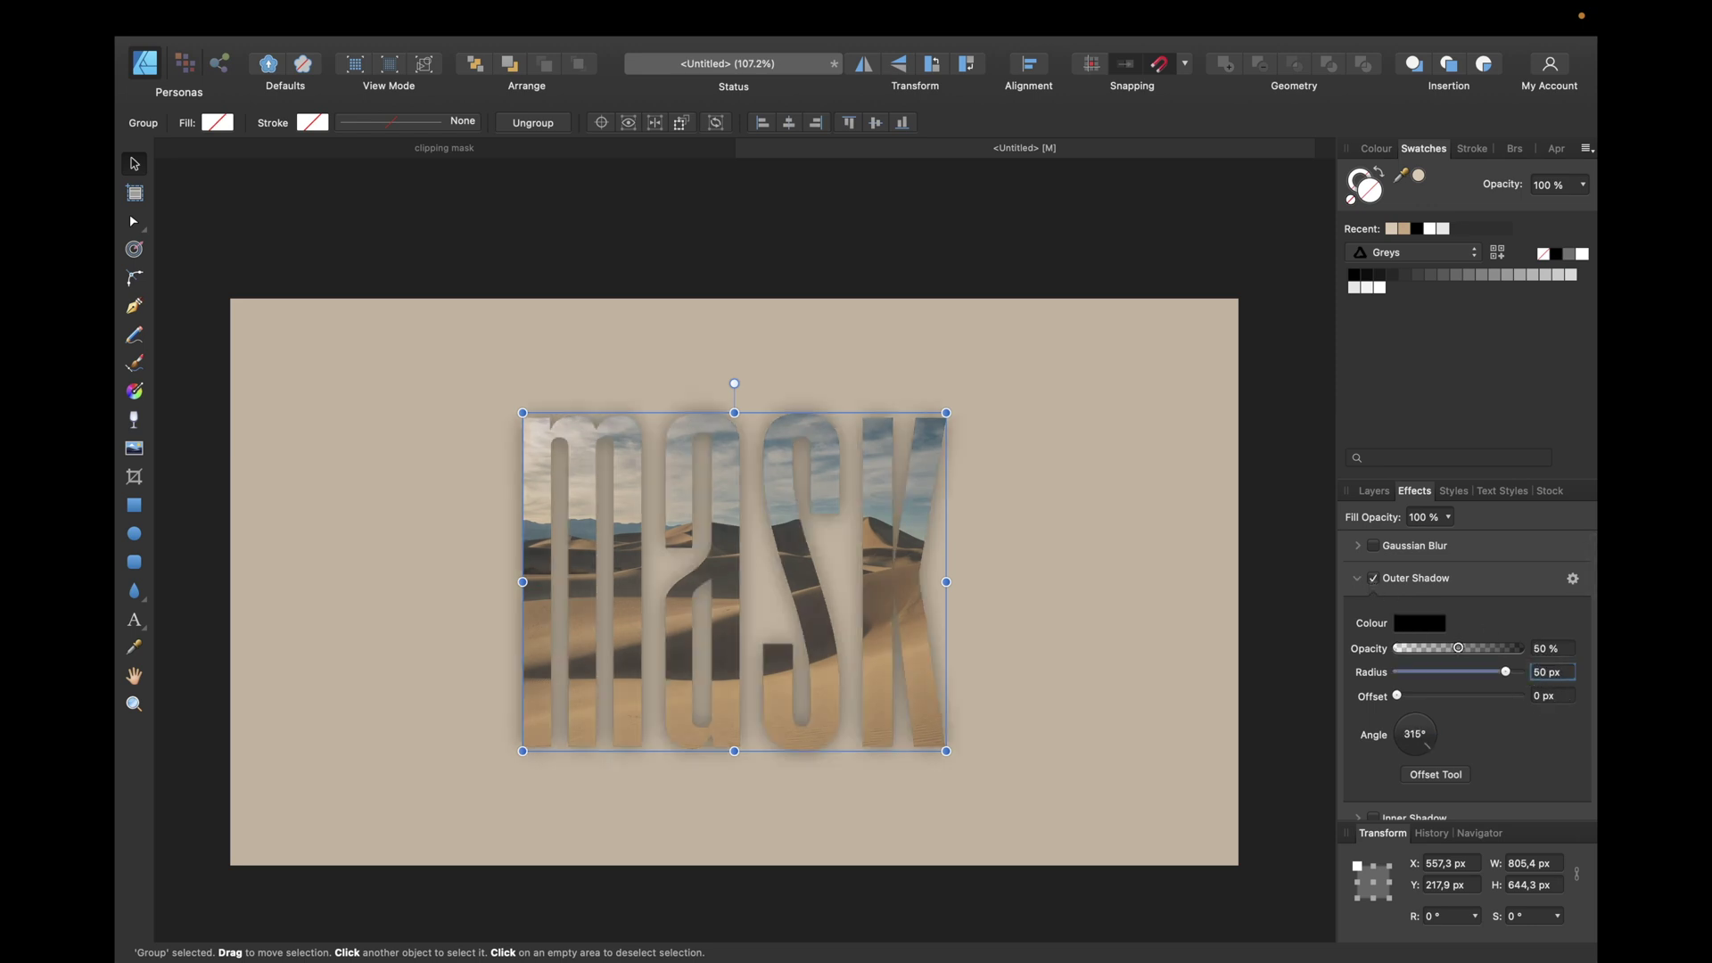
pyautogui.doubleClick(1535, 695)
pyautogui.write('30')
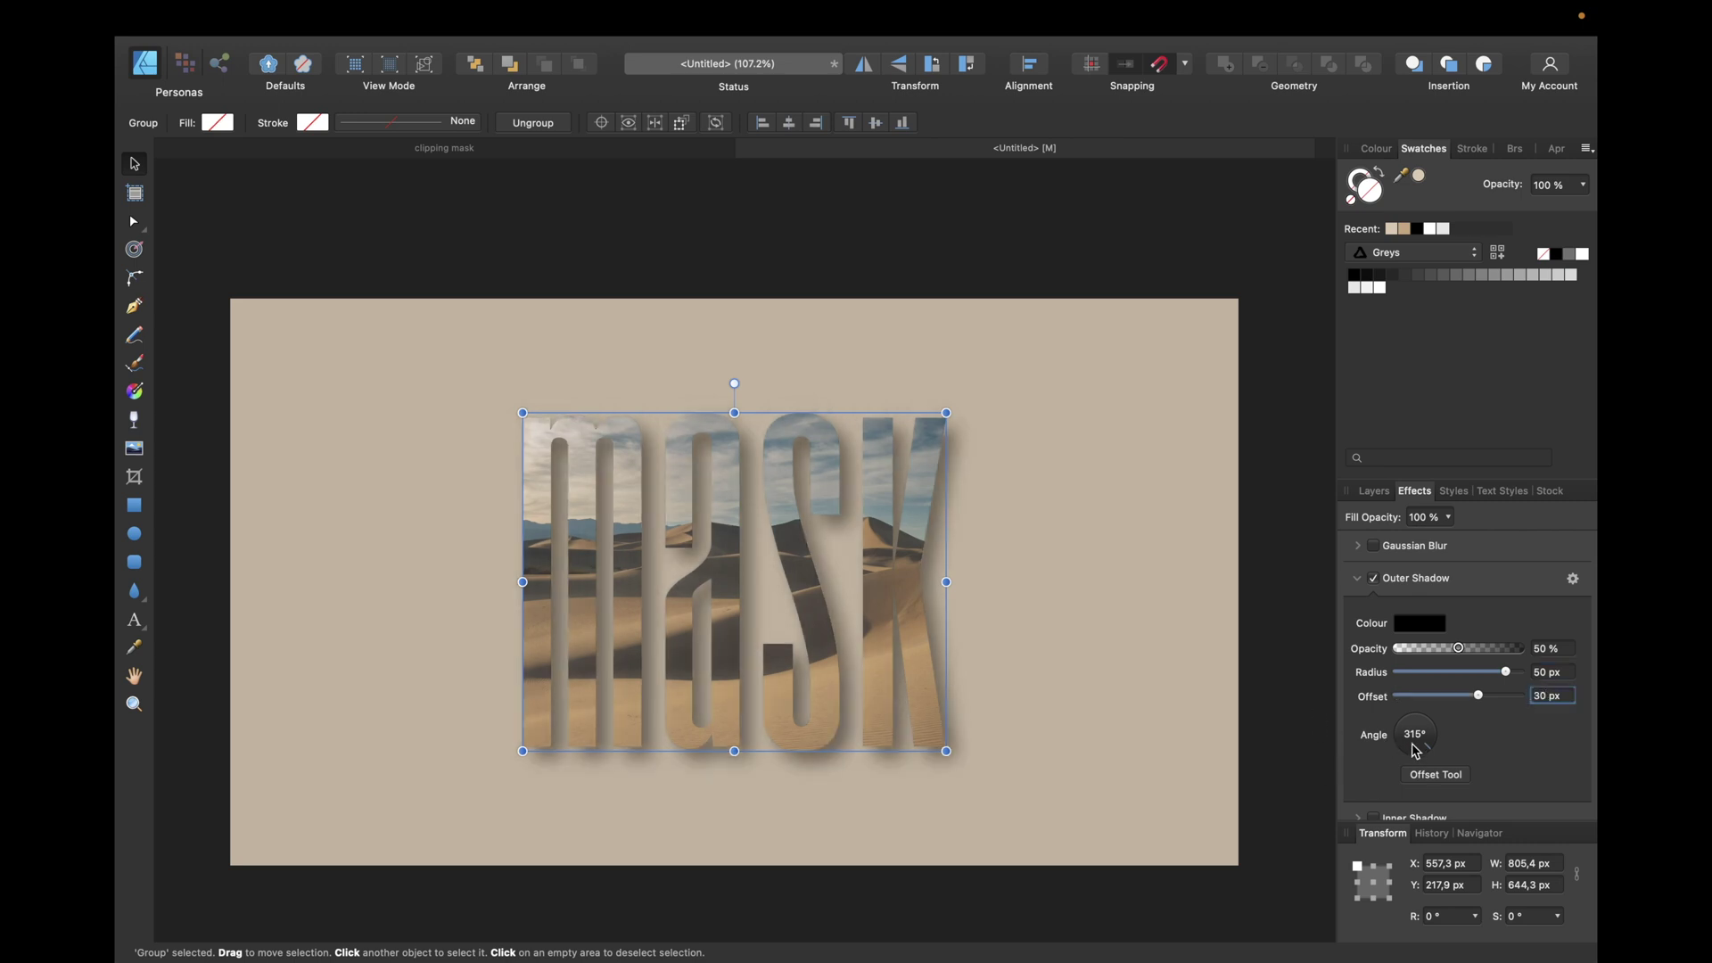
pyautogui.moveTo(1418, 753); pyautogui.dragTo(1430, 752)
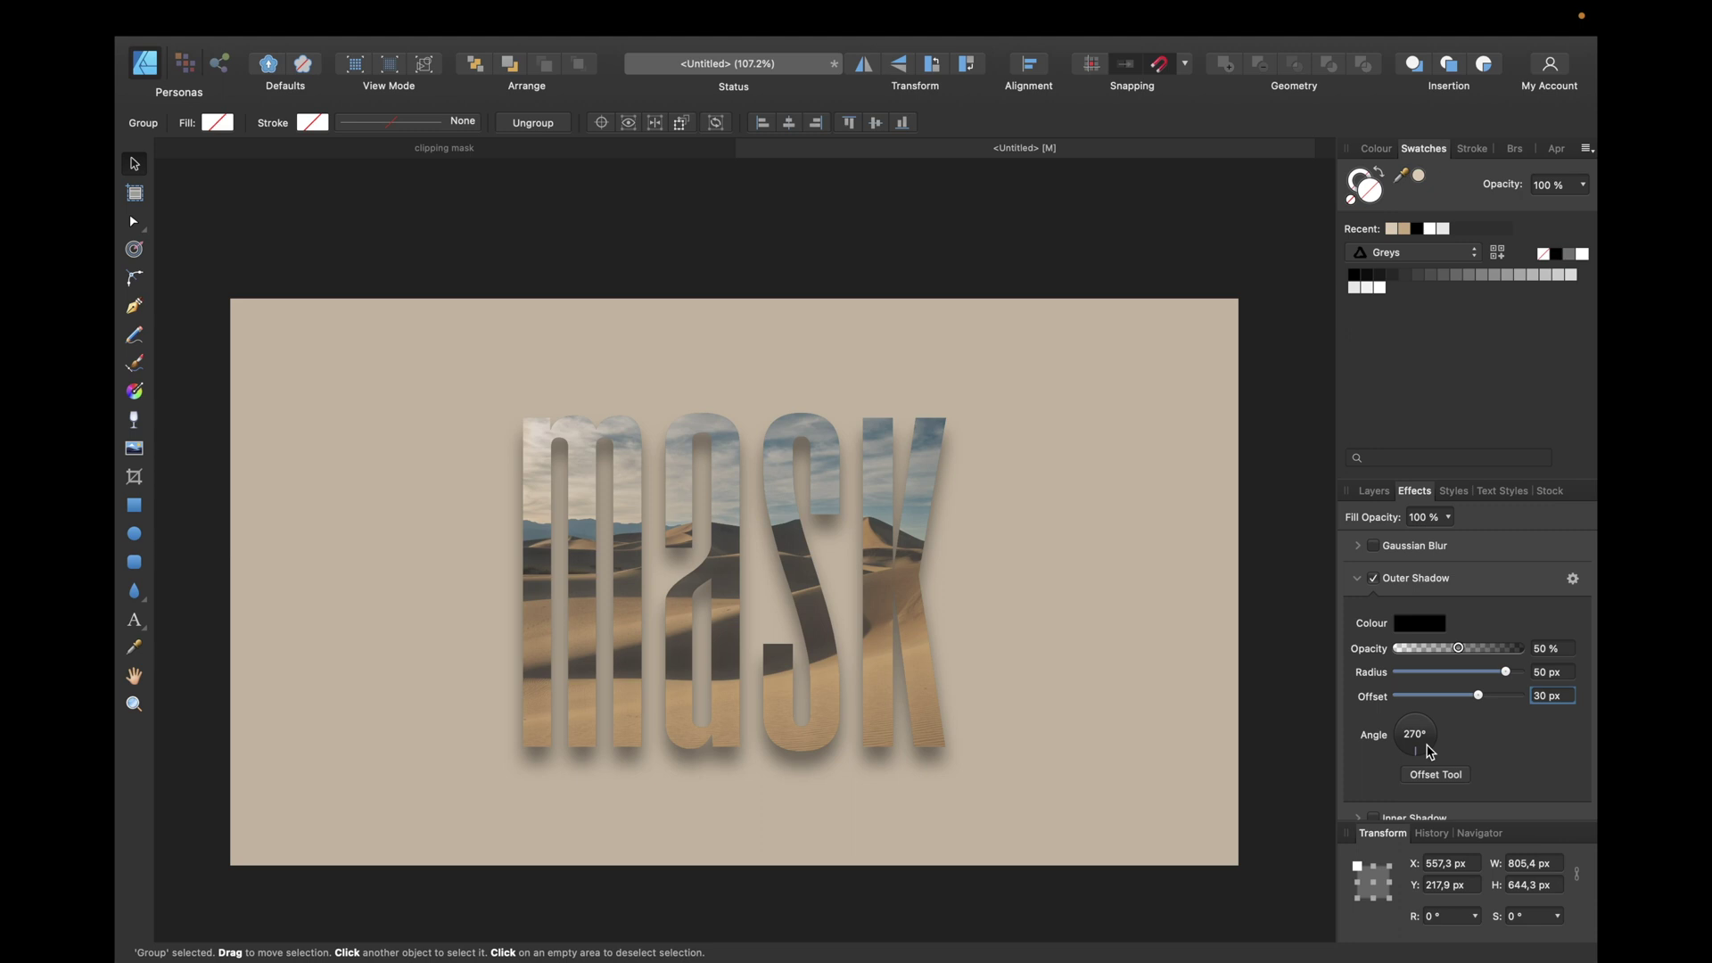
pyautogui.hotkey('ctrl', 'z')
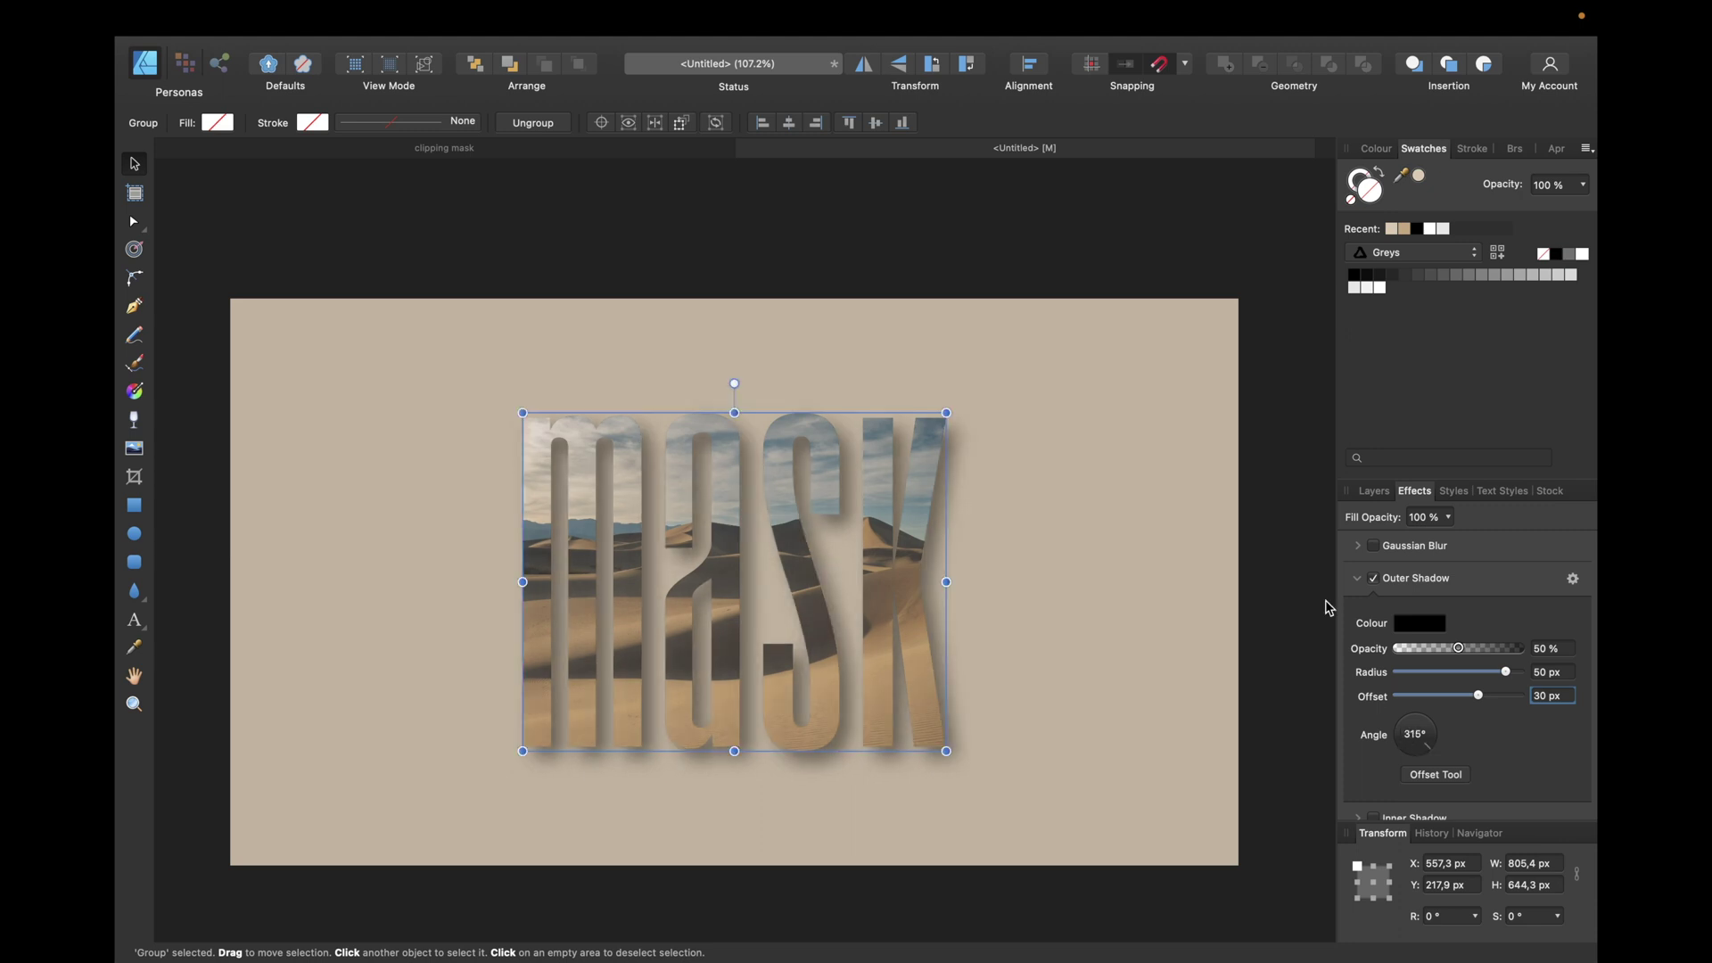
pyautogui.click(1280, 540)
pyautogui.click(1372, 491)
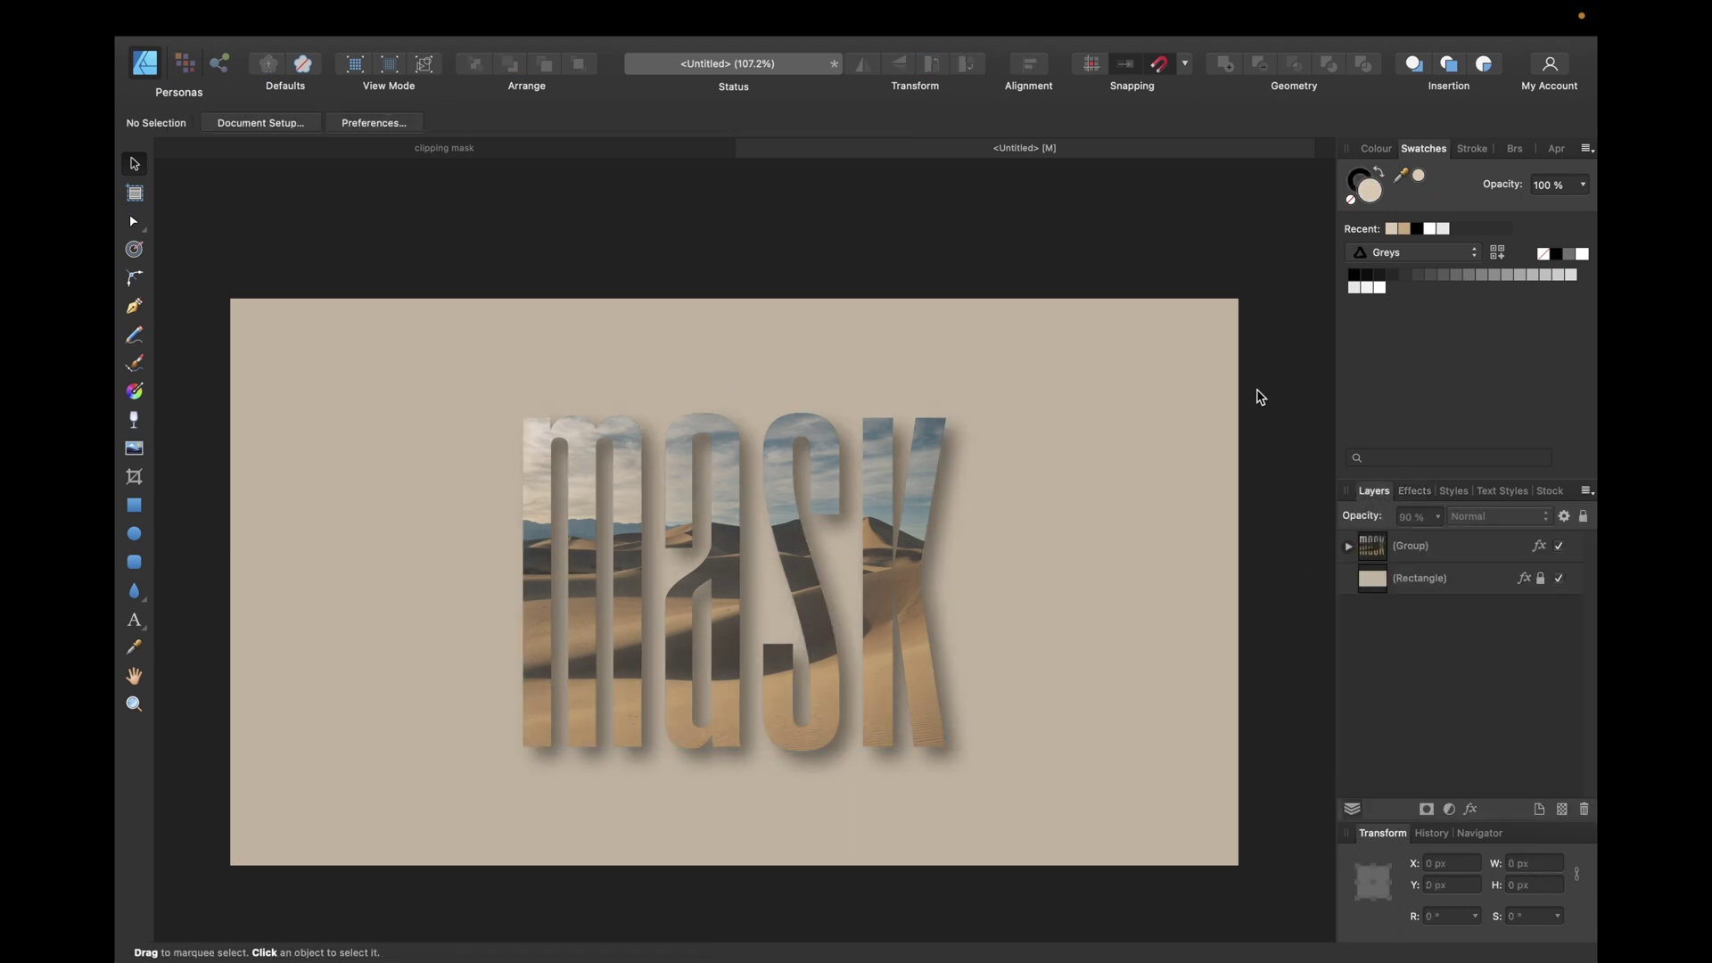